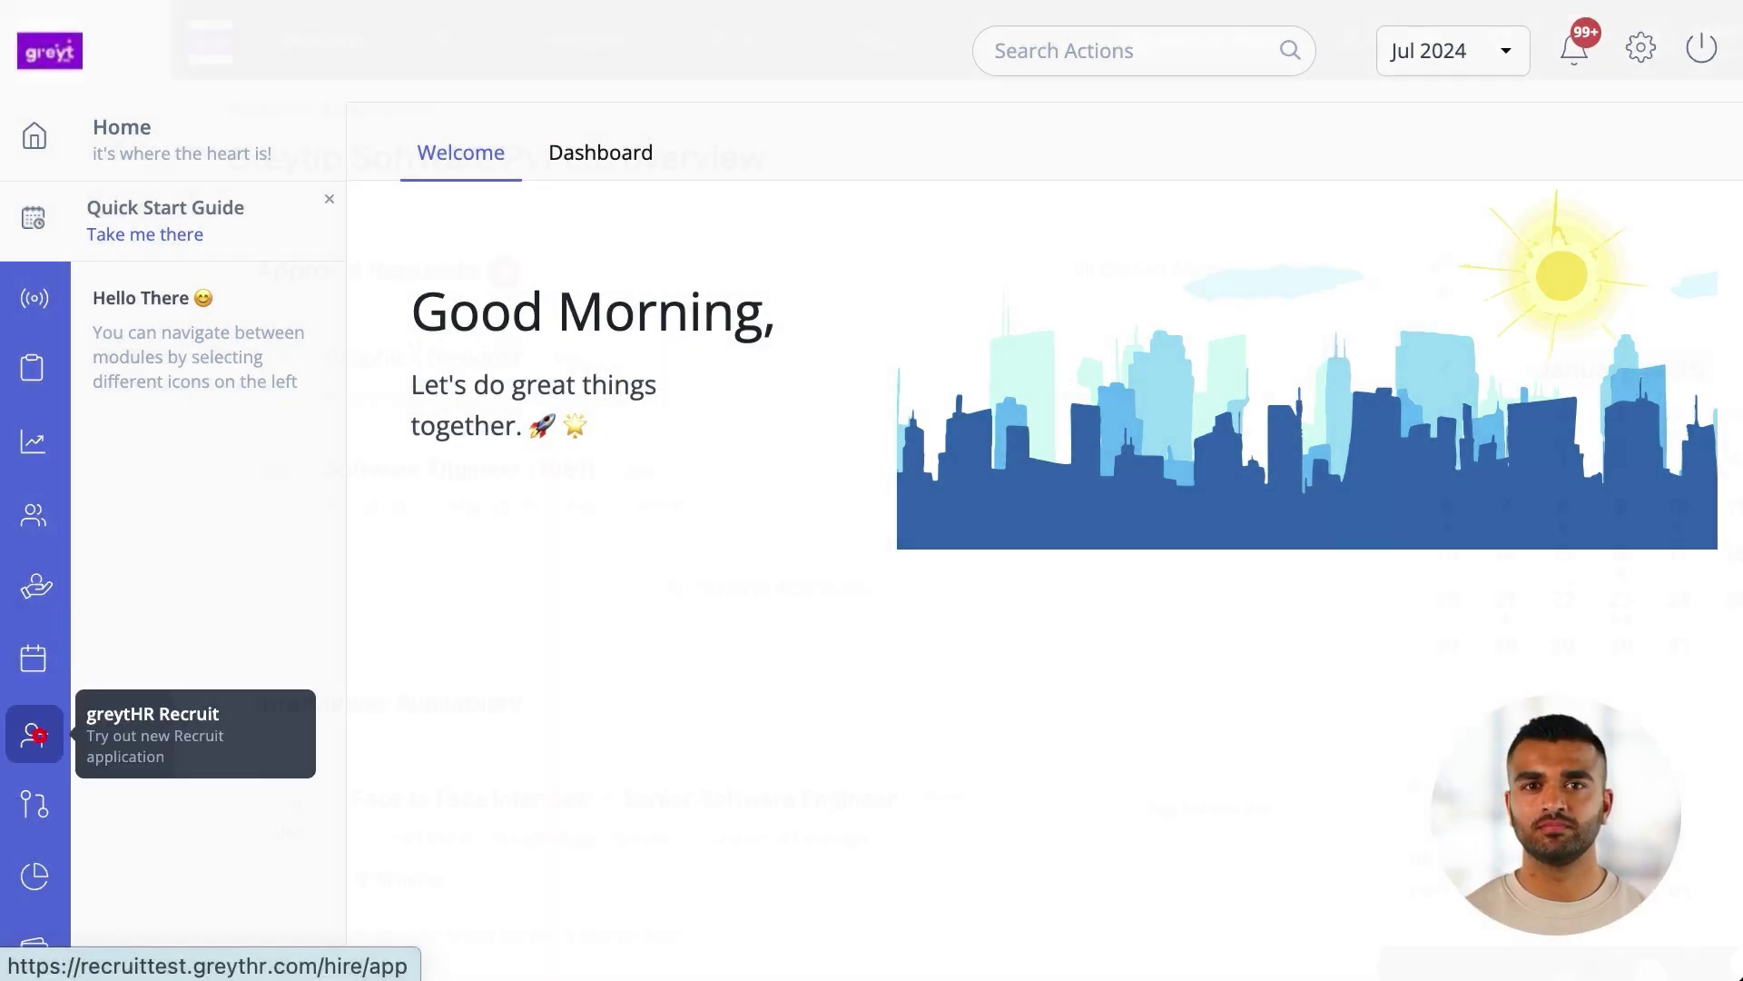
# Open greytHR Recruit and preview the company's career page
pyautogui.click(33, 733)
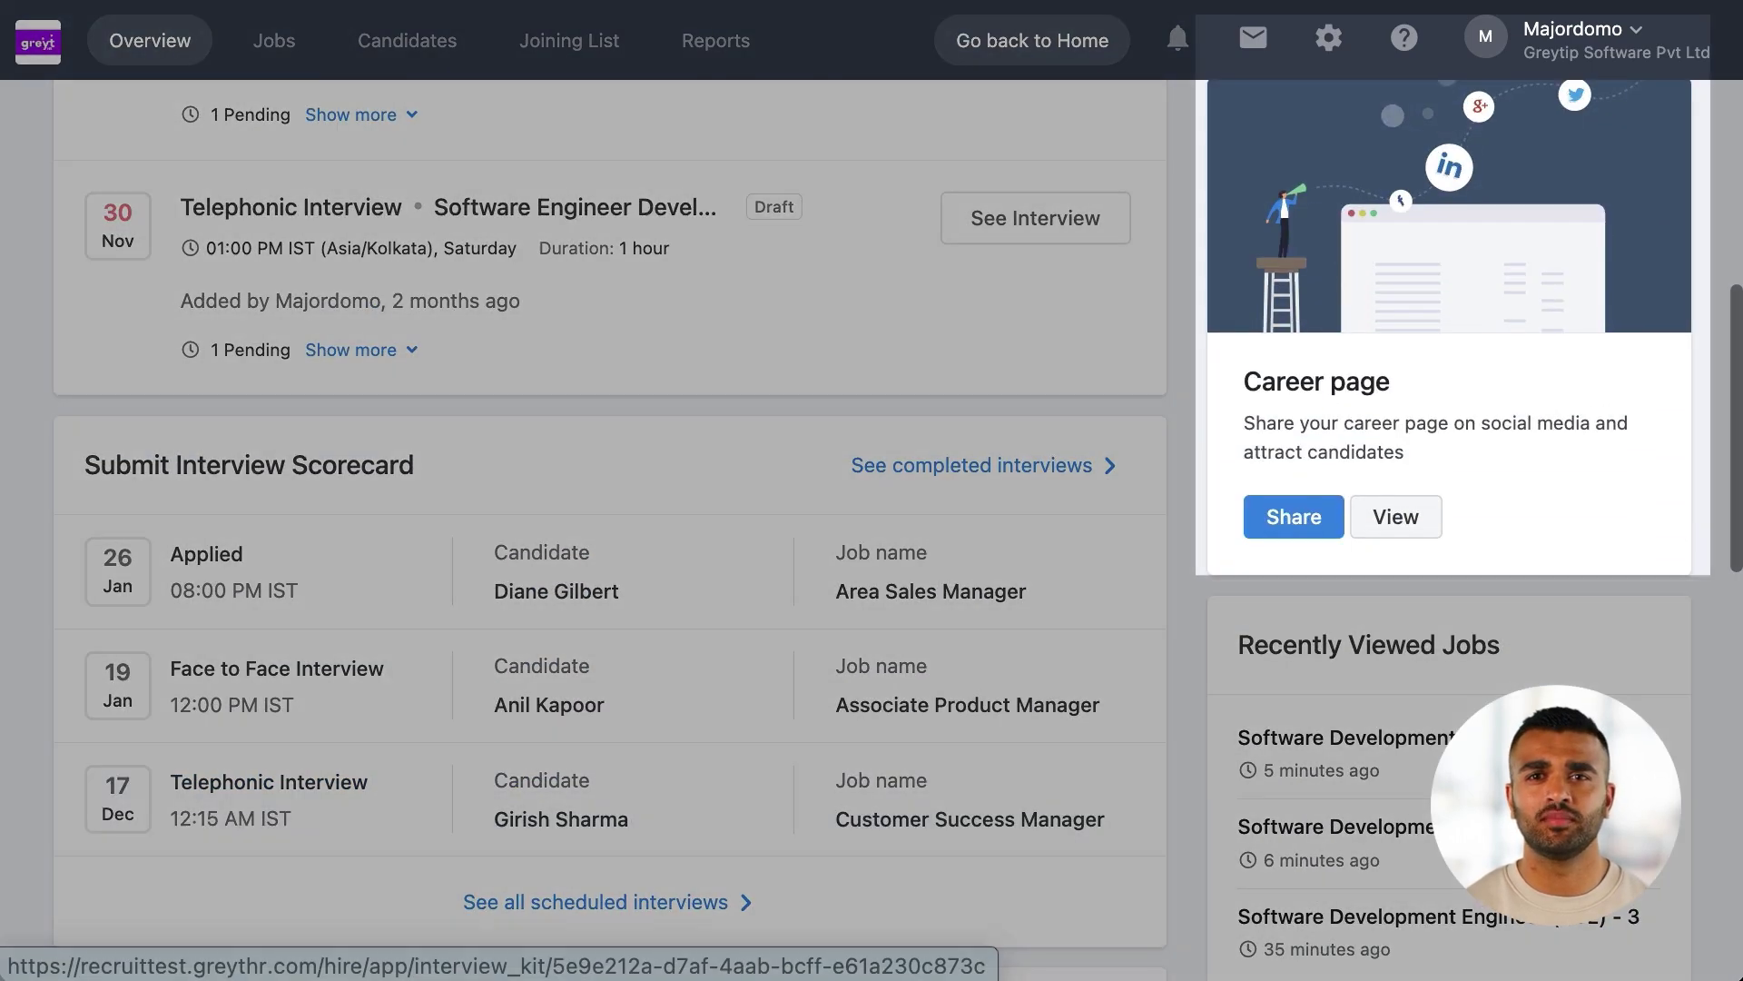
pyautogui.click(1407, 520)
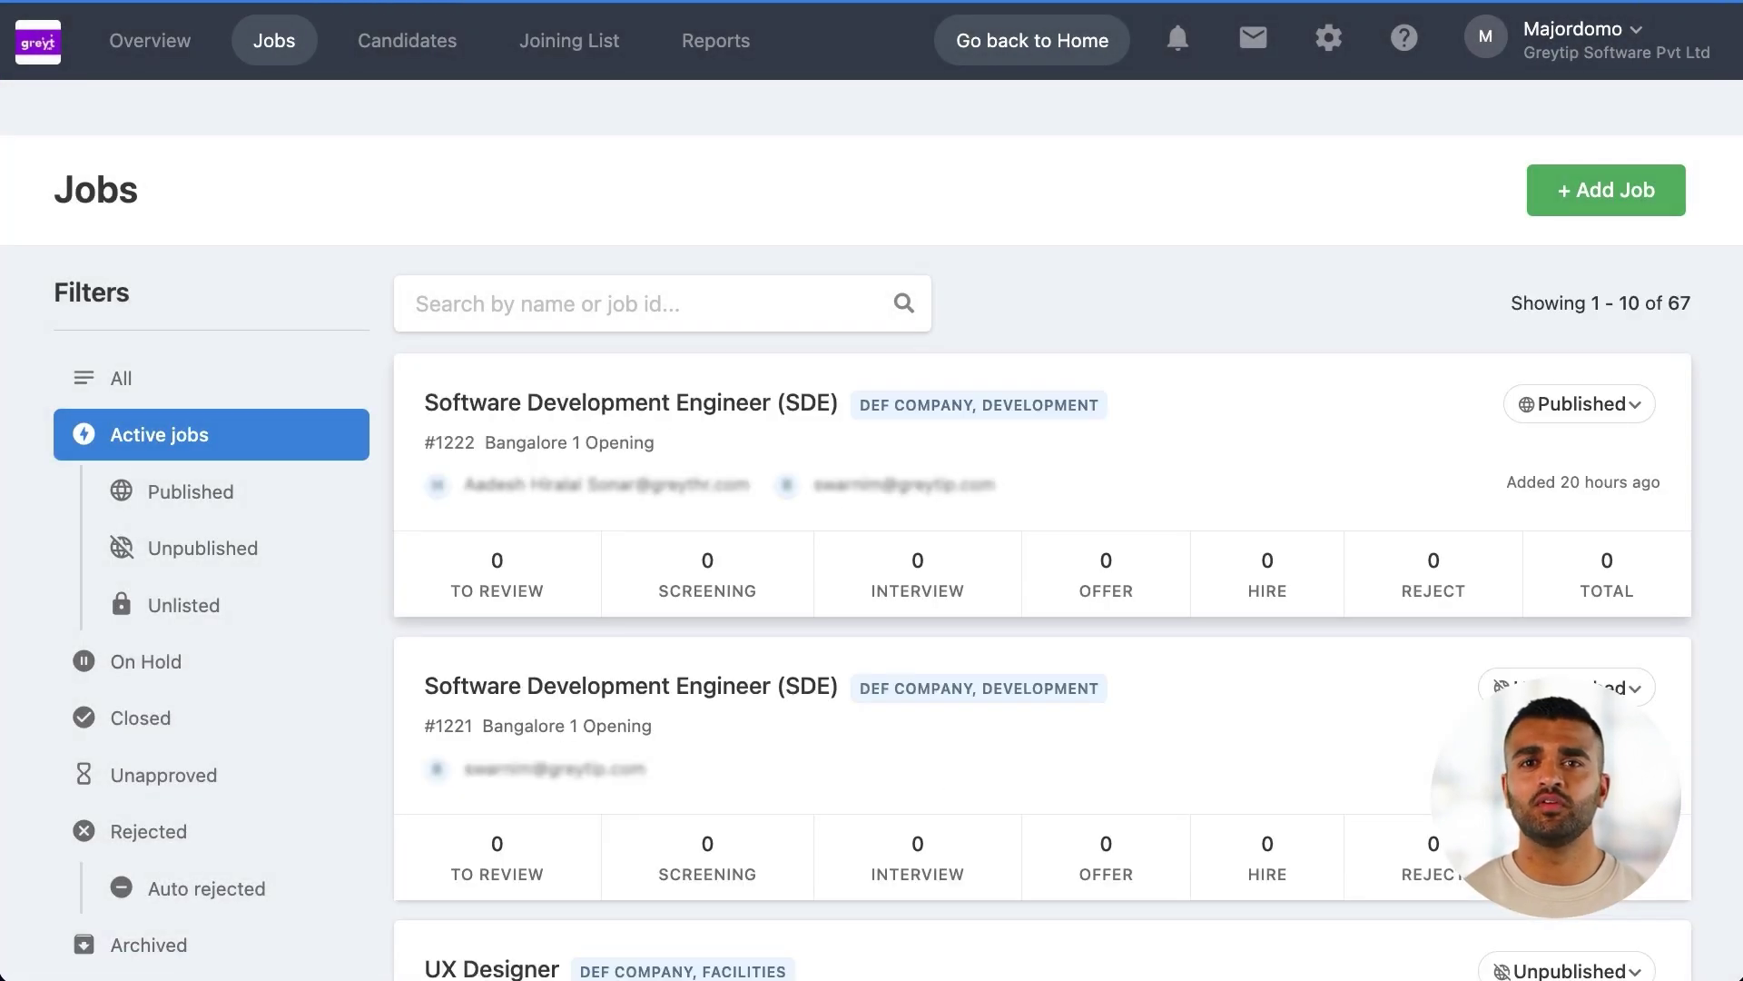
# Expand the Location and Job Category filters and filter the jobs to Bangalore
pyautogui.scroll(-2, 872, 527)
pyautogui.scroll(-6, 1267, 472)
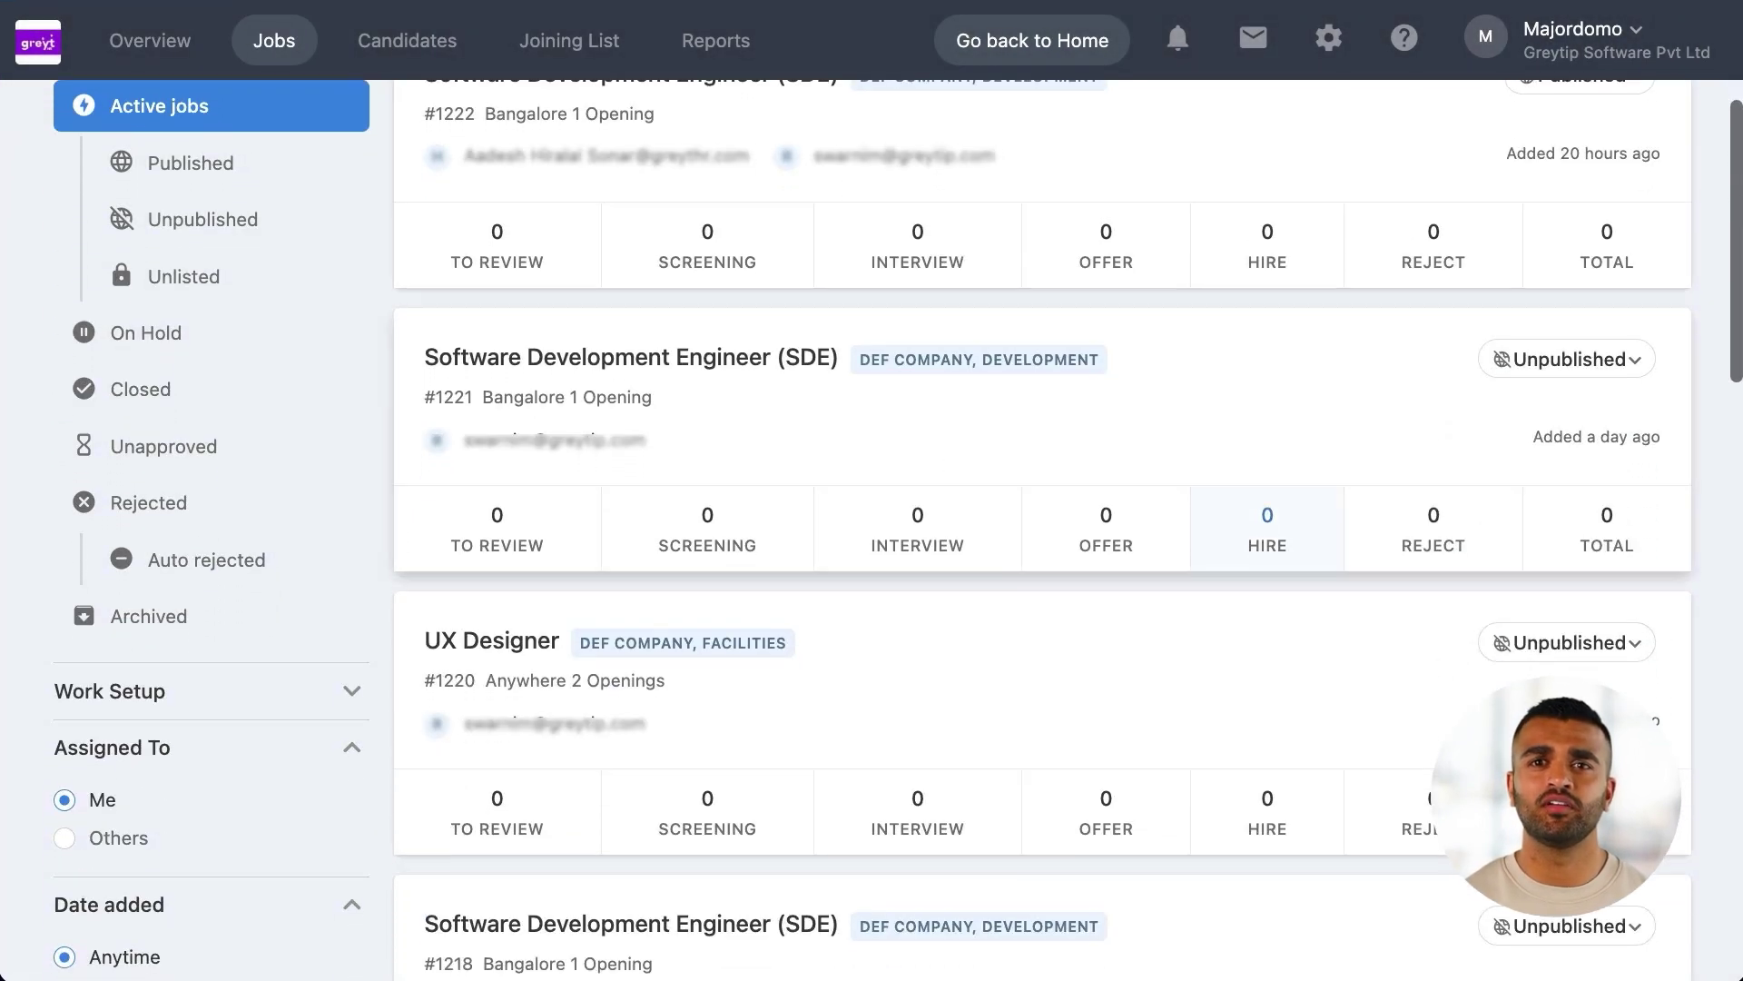
pyautogui.scroll(-10, 1267, 481)
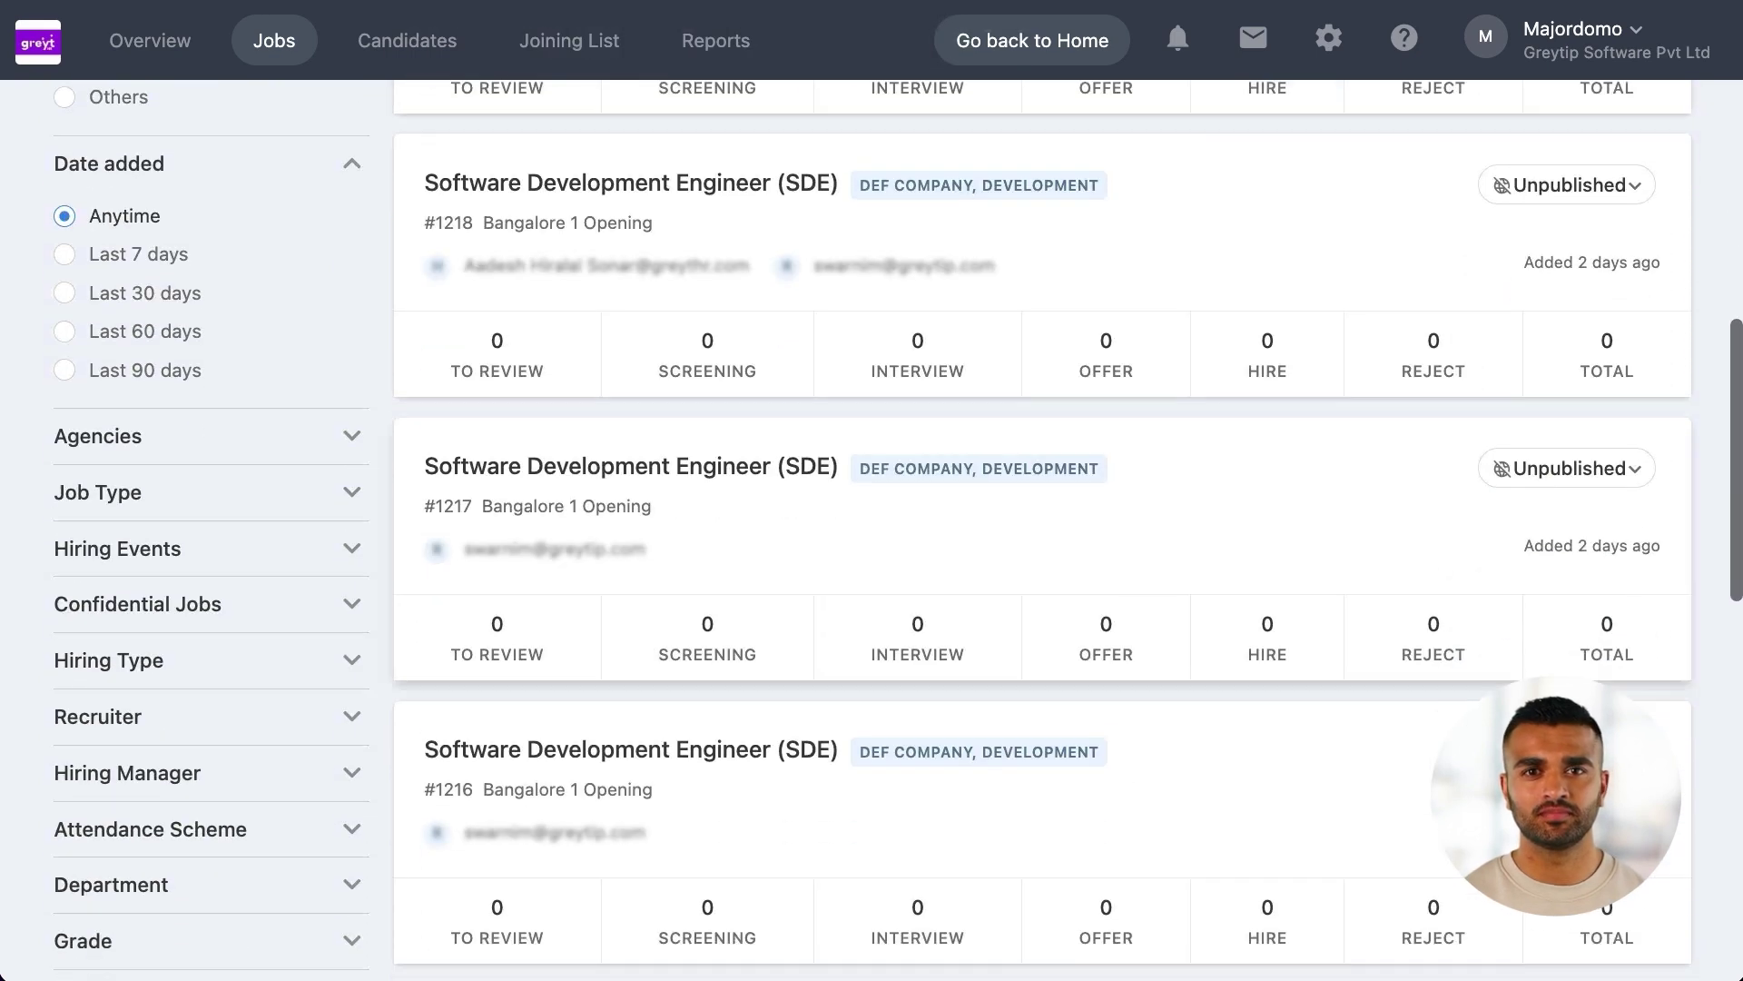
pyautogui.scroll(-2, 1268, 499)
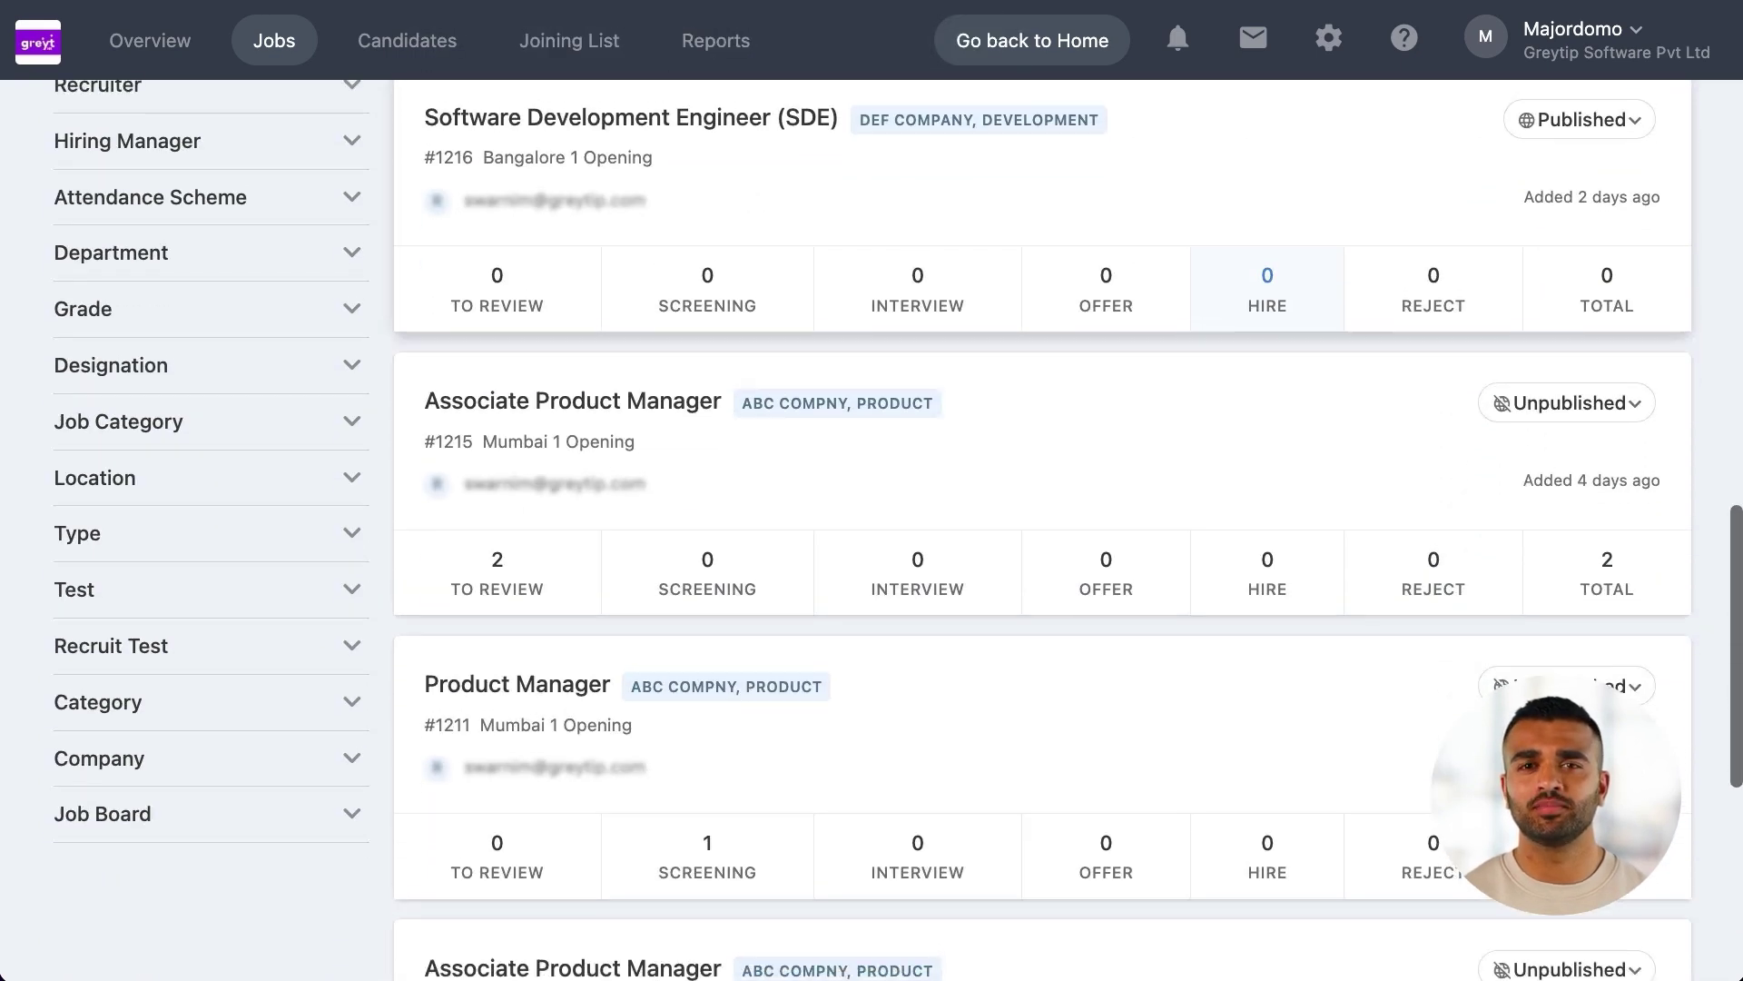
pyautogui.scroll(1, 1268, 499)
pyautogui.click(335, 563)
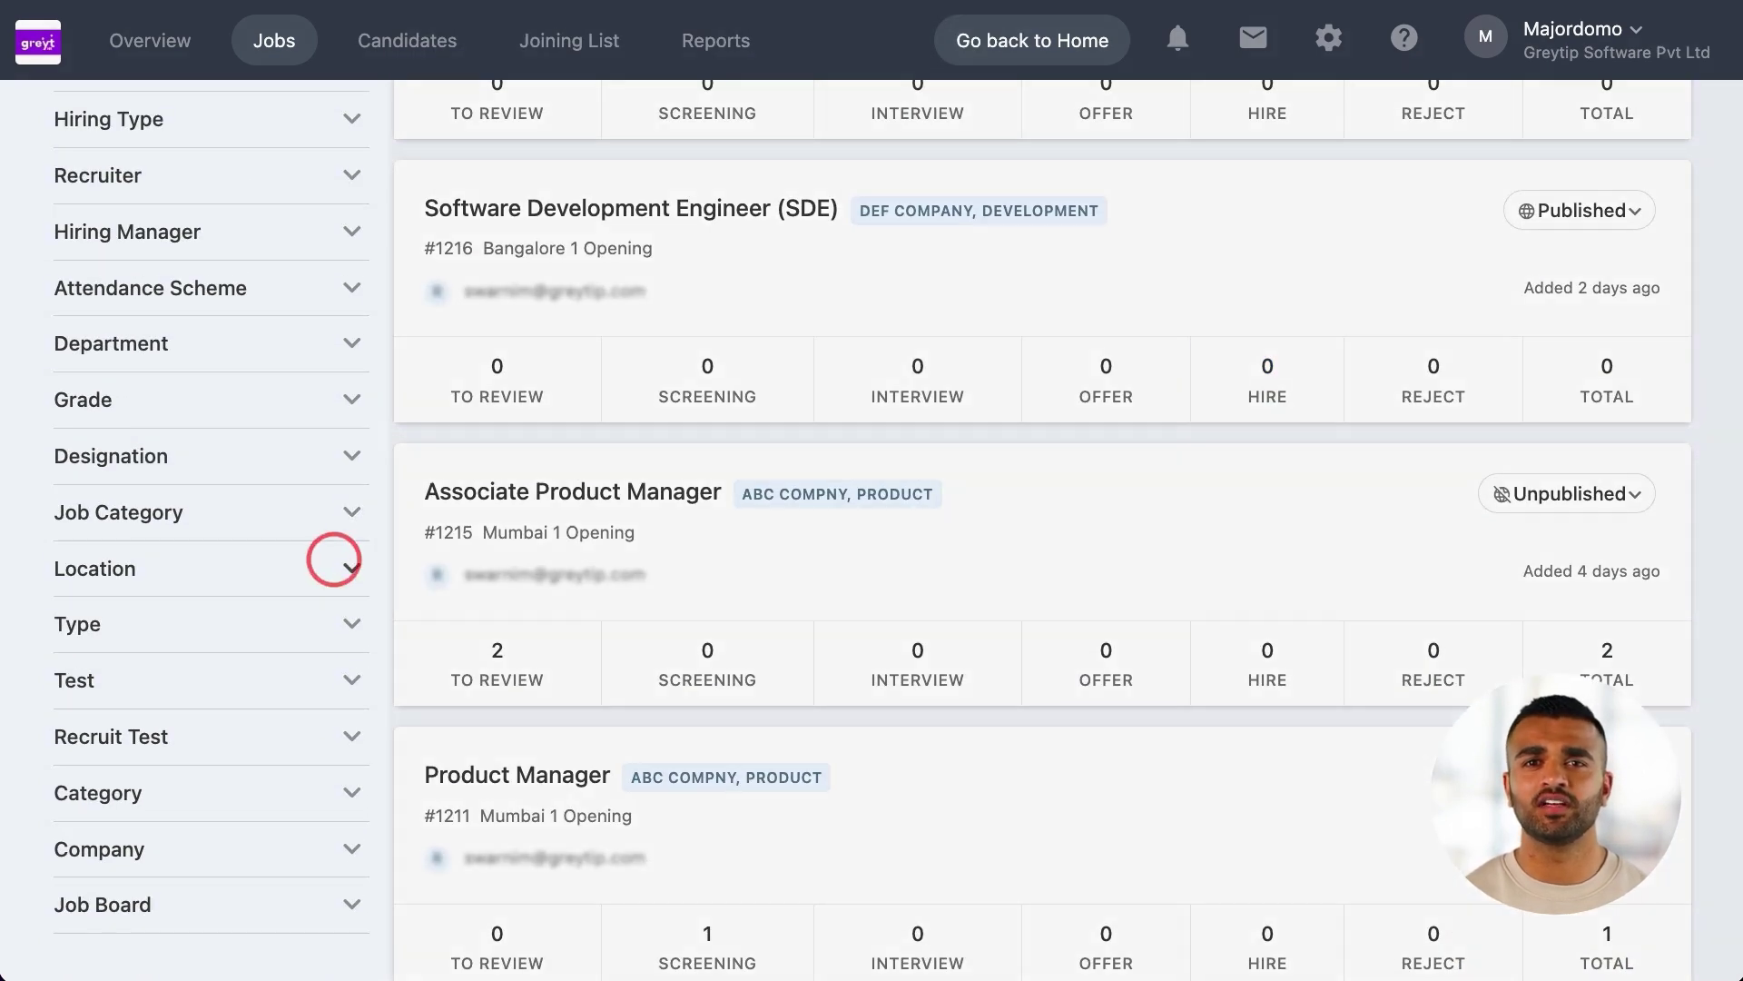
pyautogui.click(336, 512)
pyautogui.scroll(-2, 78, 590)
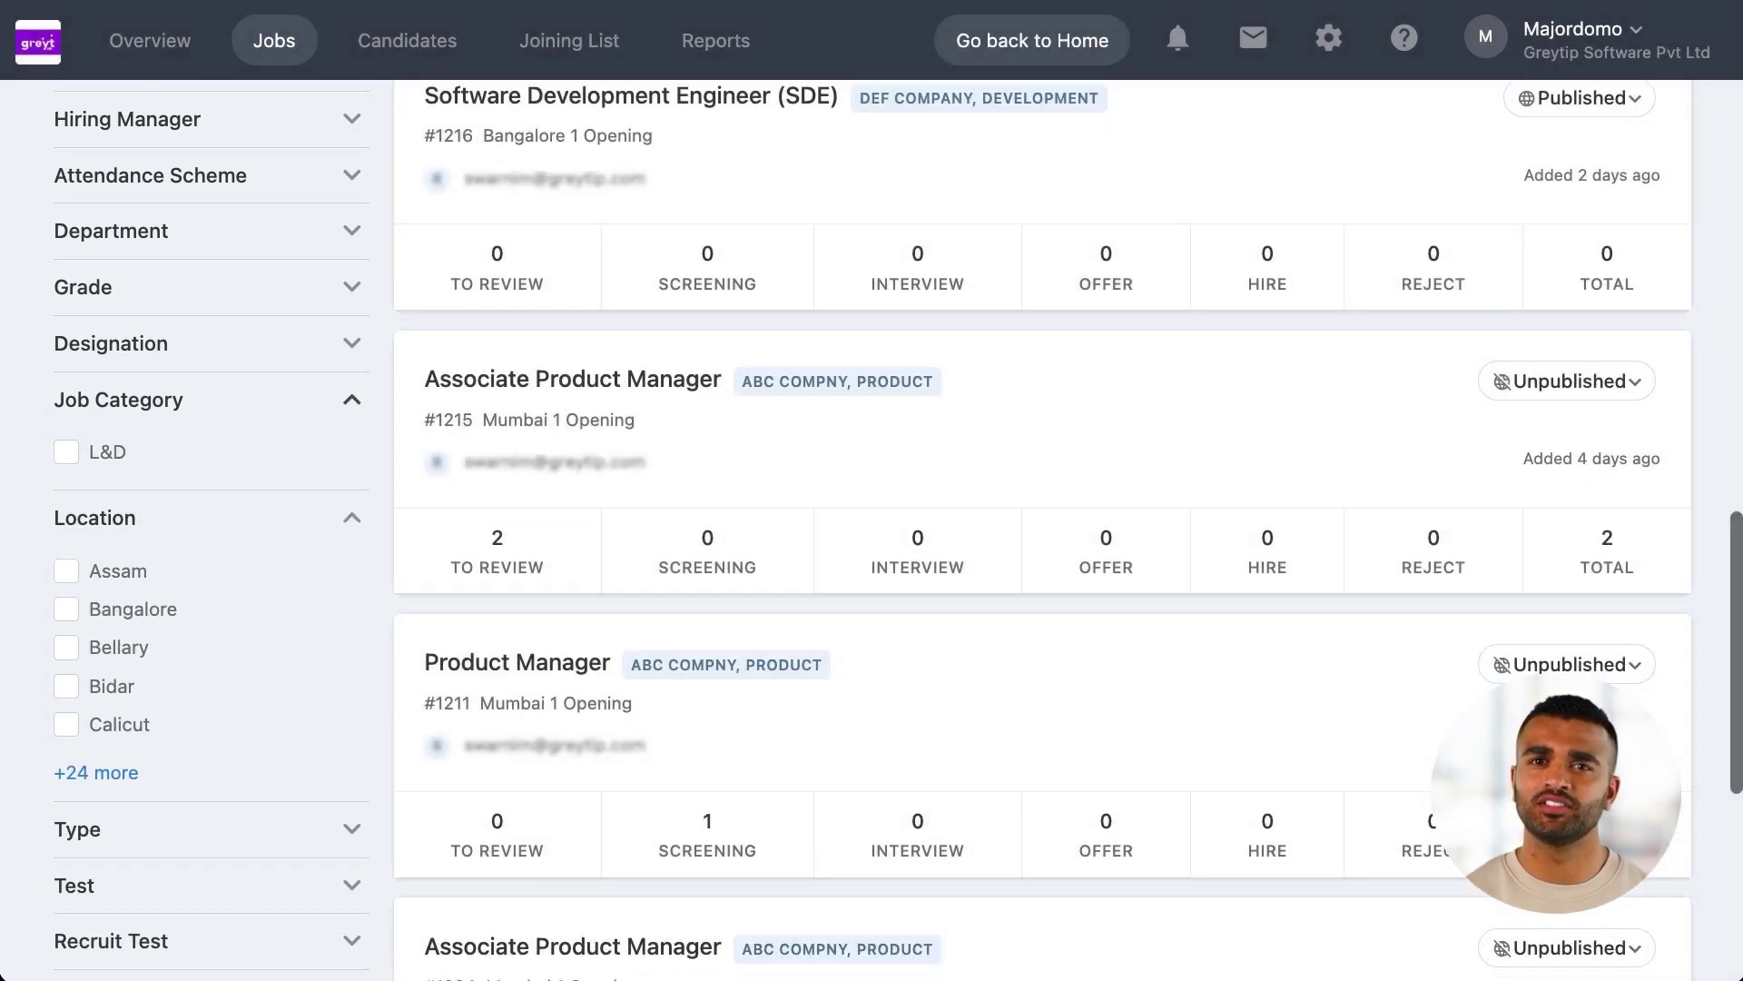
pyautogui.click(77, 554)
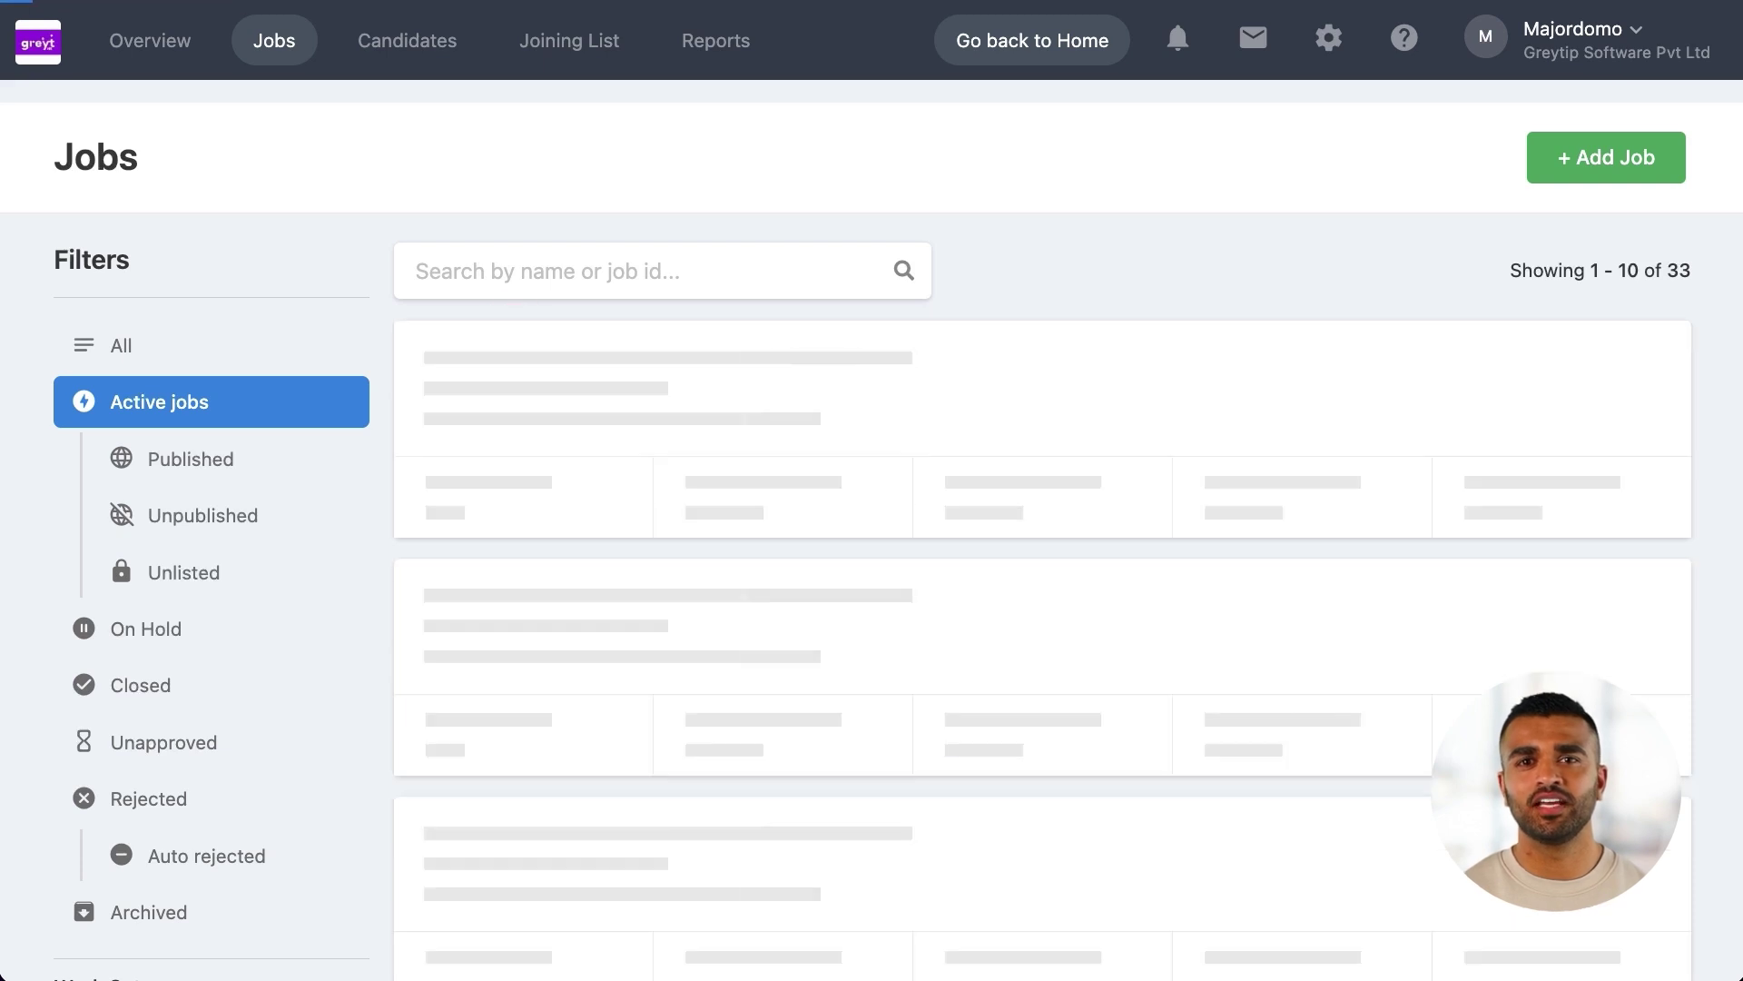
# Search the jobs list for 1196 to find the Area Sales Manager posting
pyautogui.write('1196')
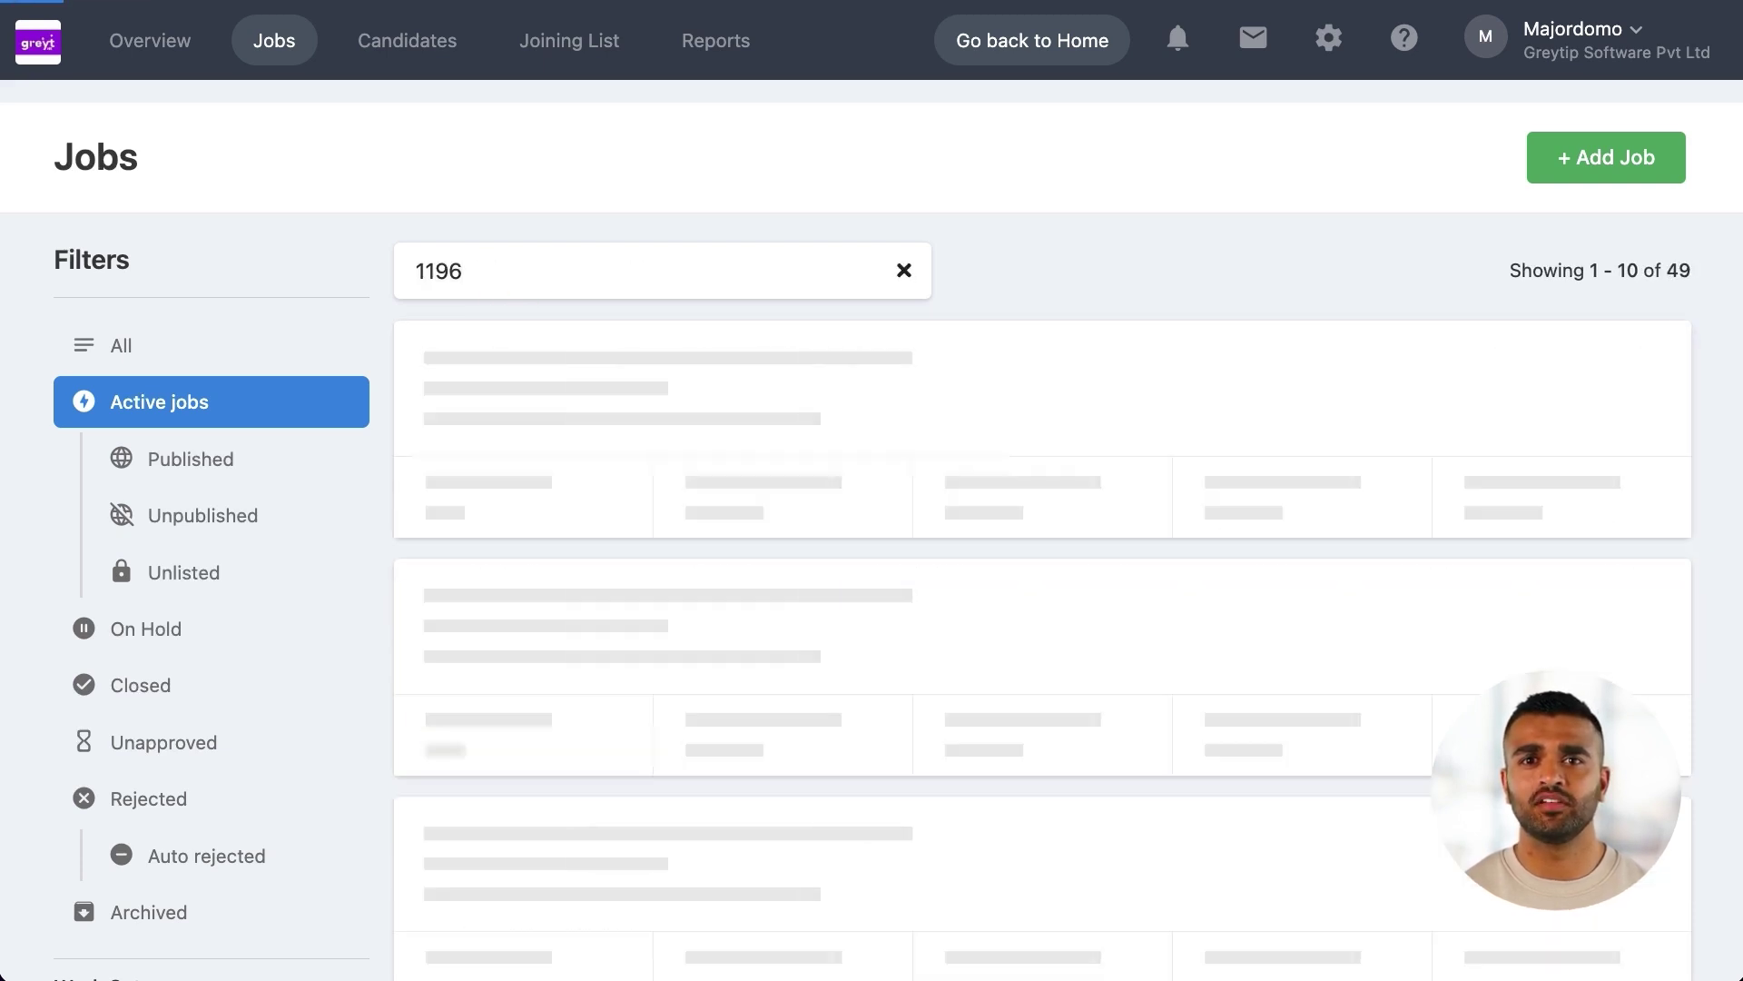
pyautogui.scroll(-2, 872, 490)
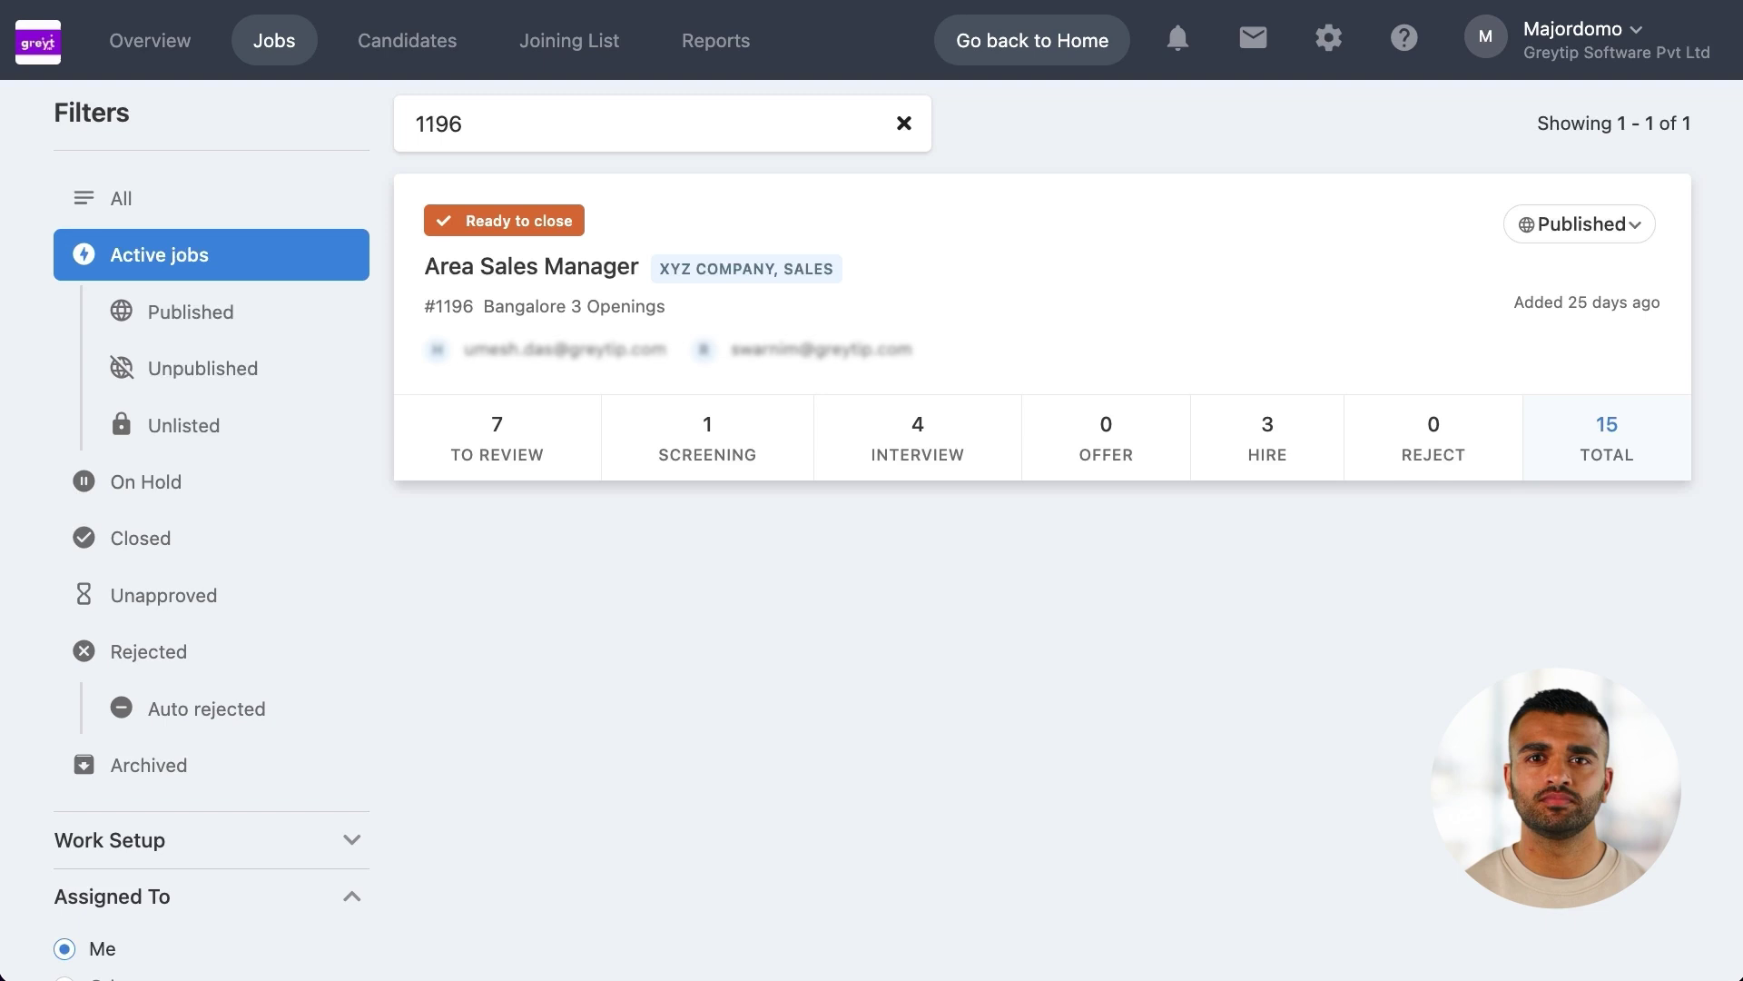
pyautogui.scroll(2, 872, 491)
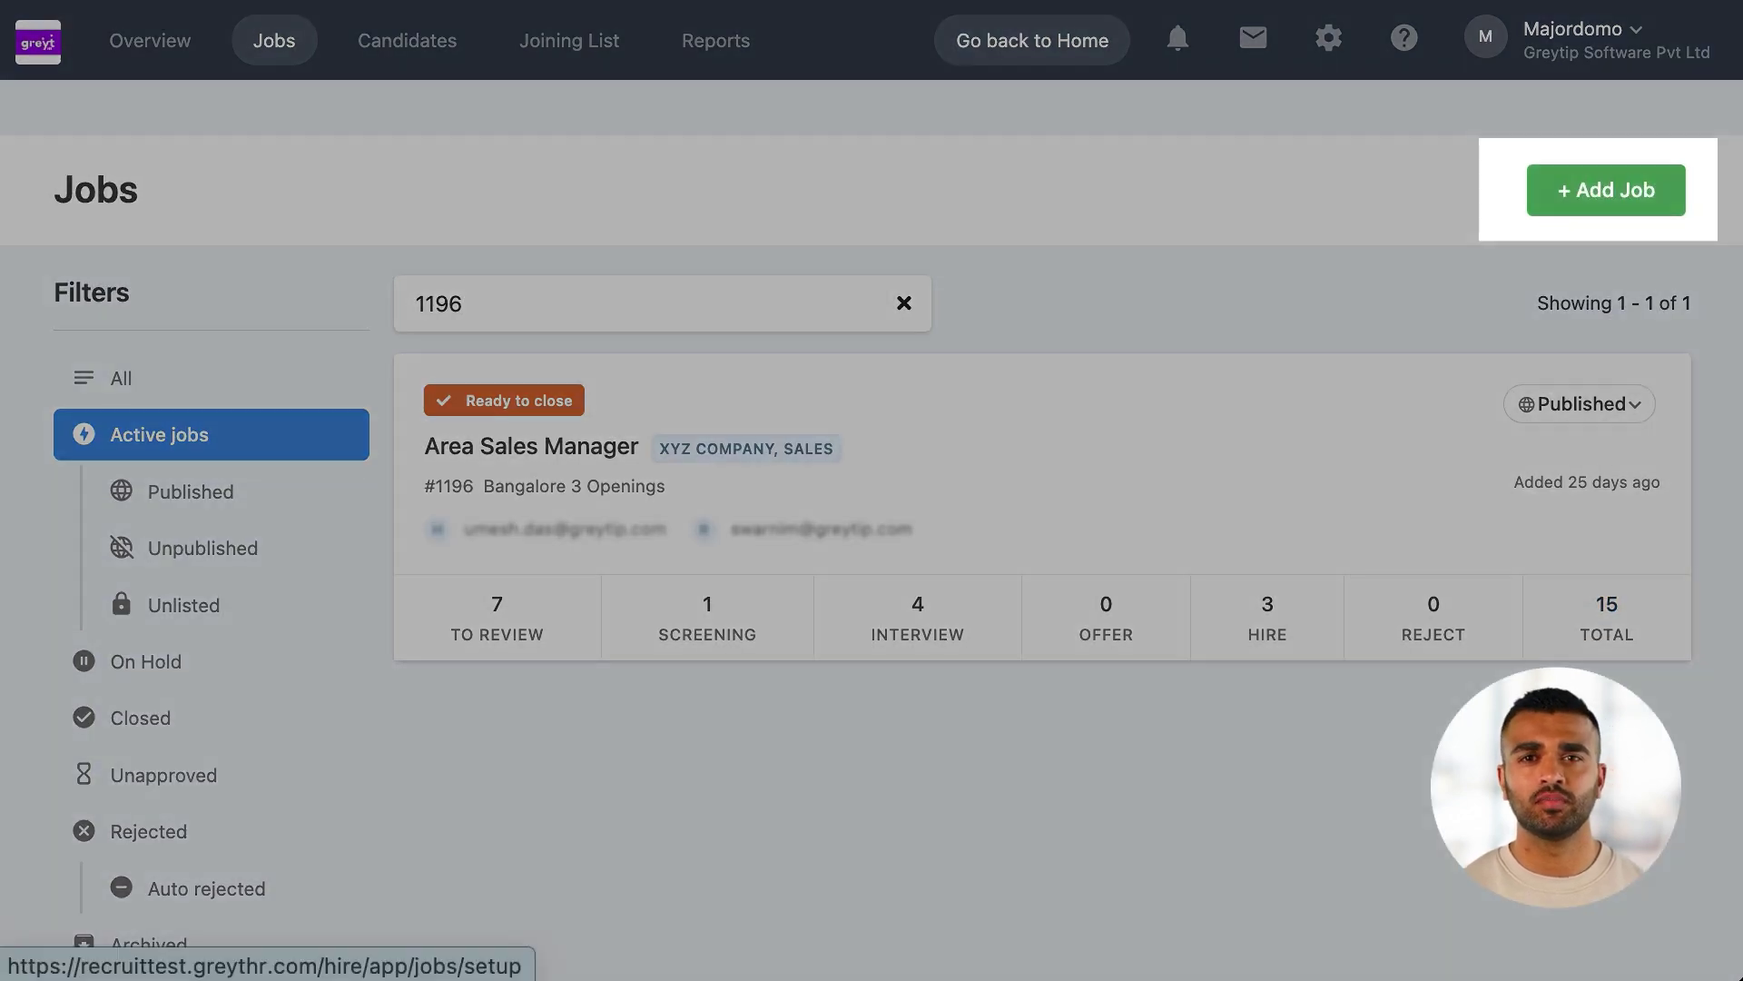
# Start a new job based on the SDE (Job ID 1222) template
pyautogui.click(1607, 189)
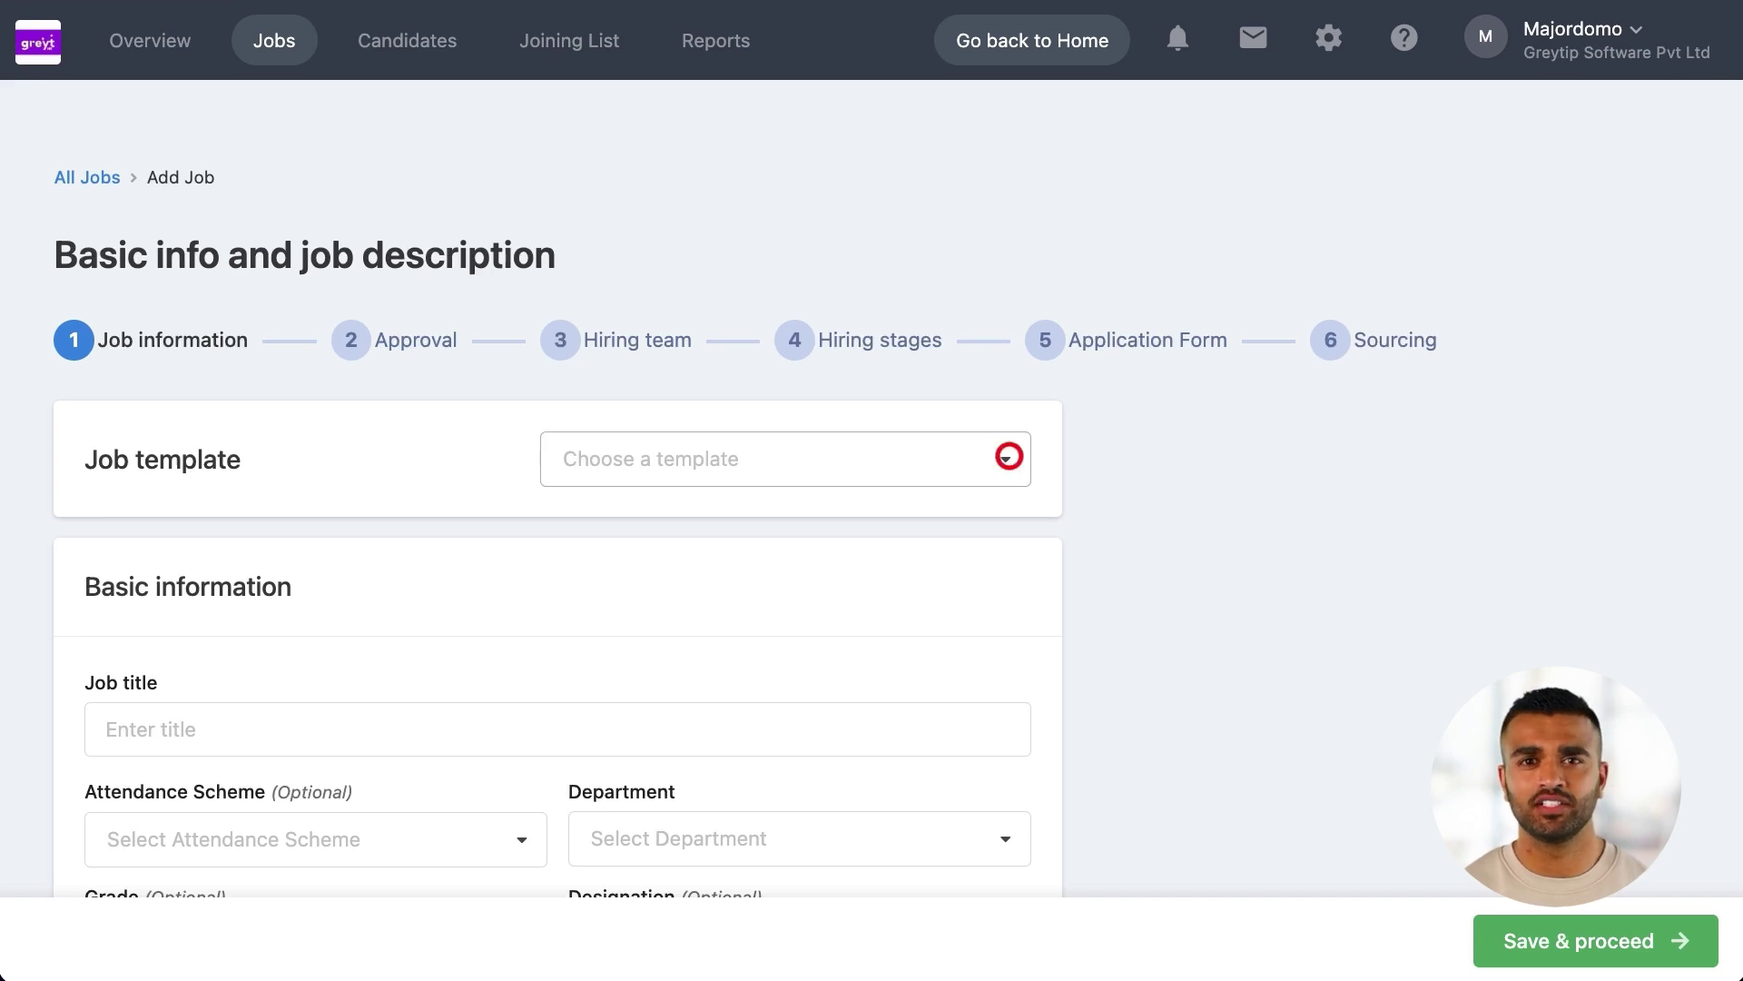
pyautogui.click(1008, 456)
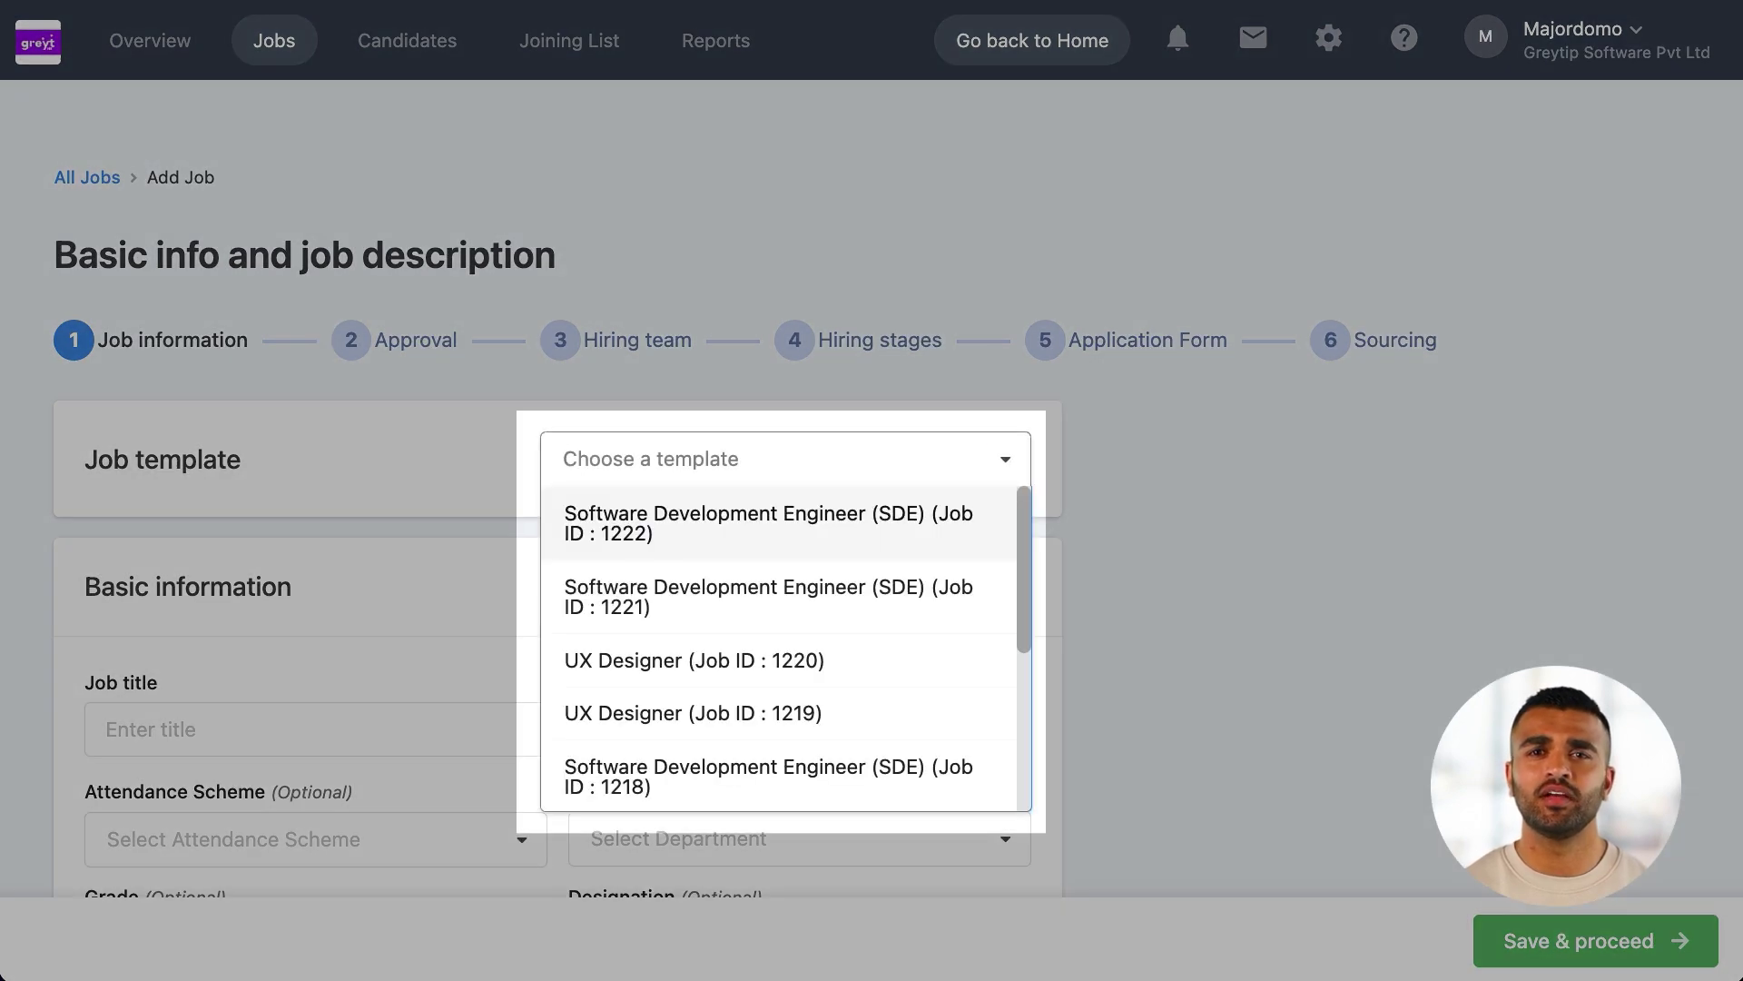
pyautogui.click(959, 515)
# Add Node.Js and Web Development as skills and save the job information
pyautogui.scroll(-9, 559, 490)
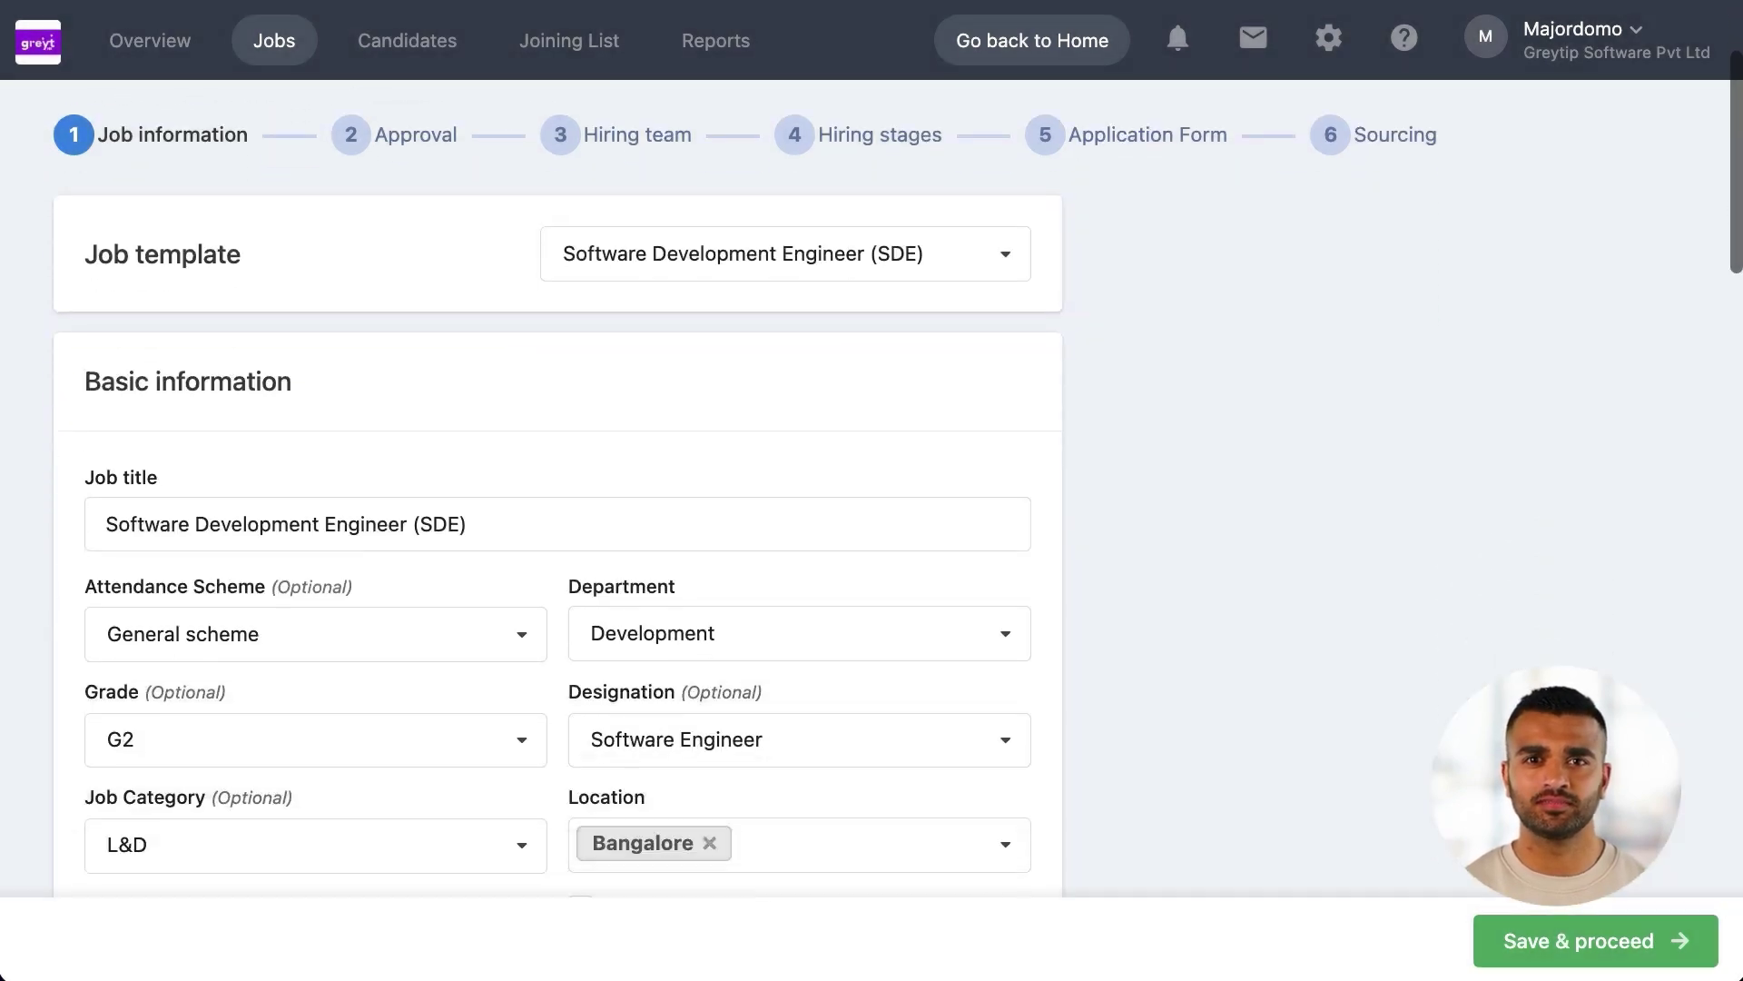
pyautogui.scroll(-2, 558, 490)
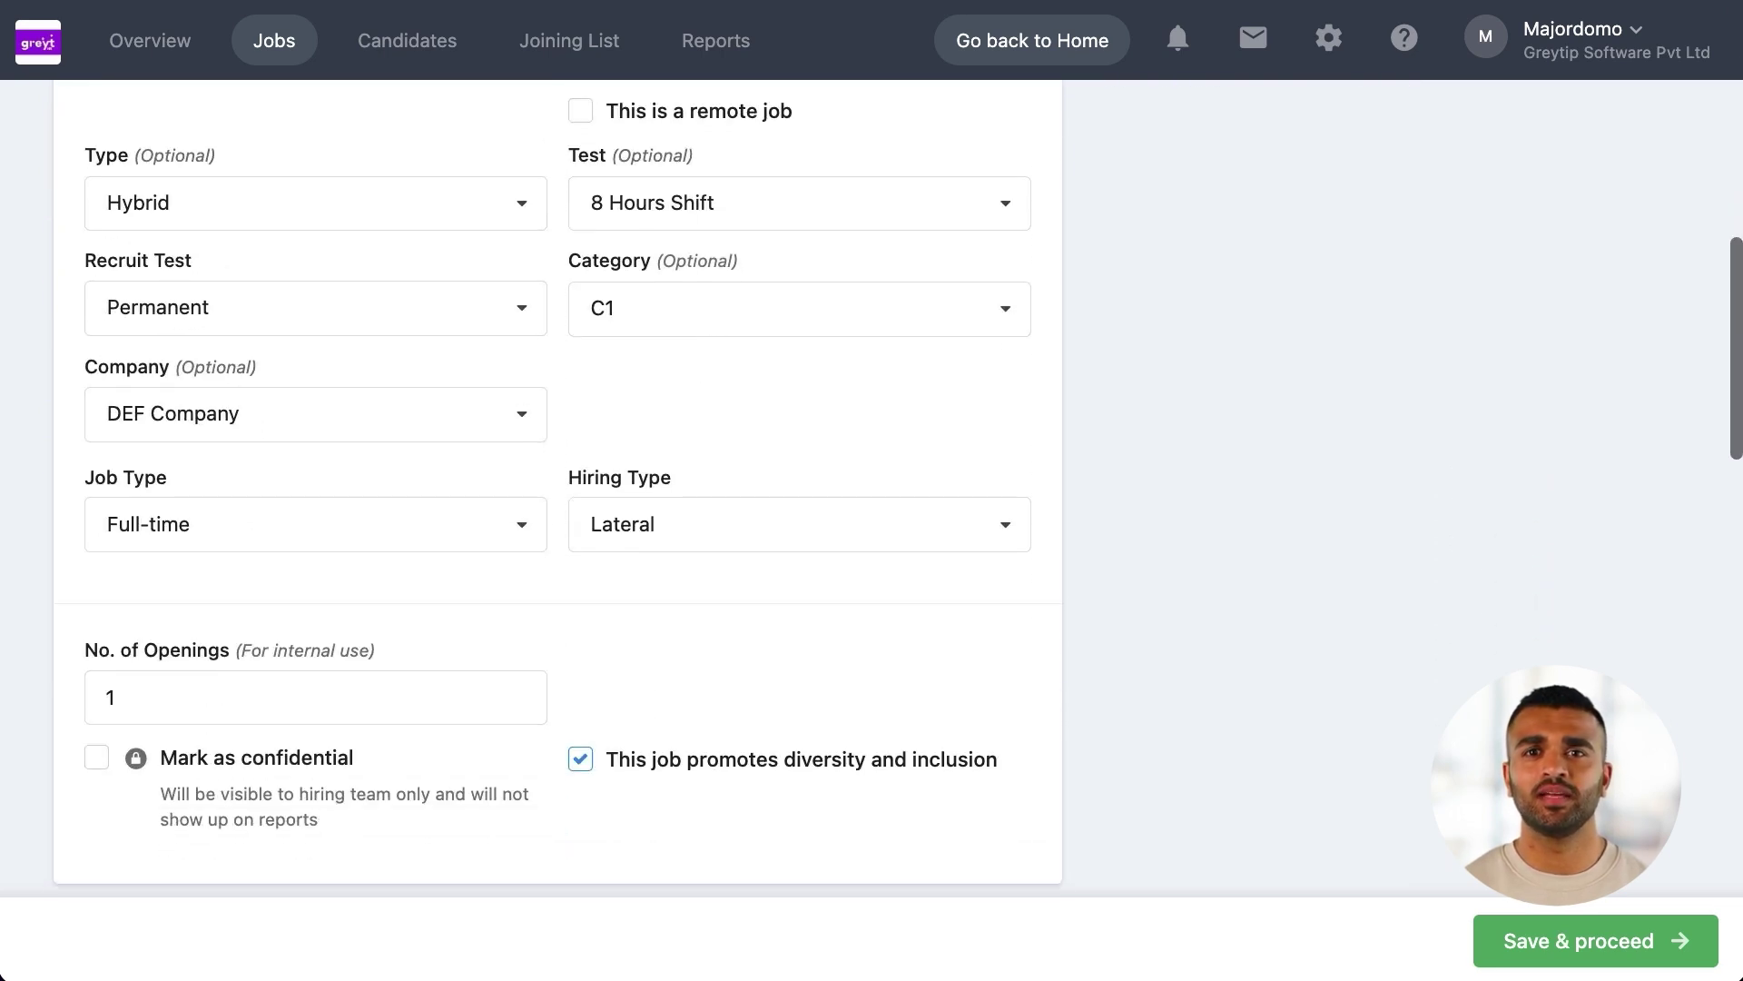
pyautogui.scroll(-5, 558, 490)
pyautogui.scroll(-5, 558, 491)
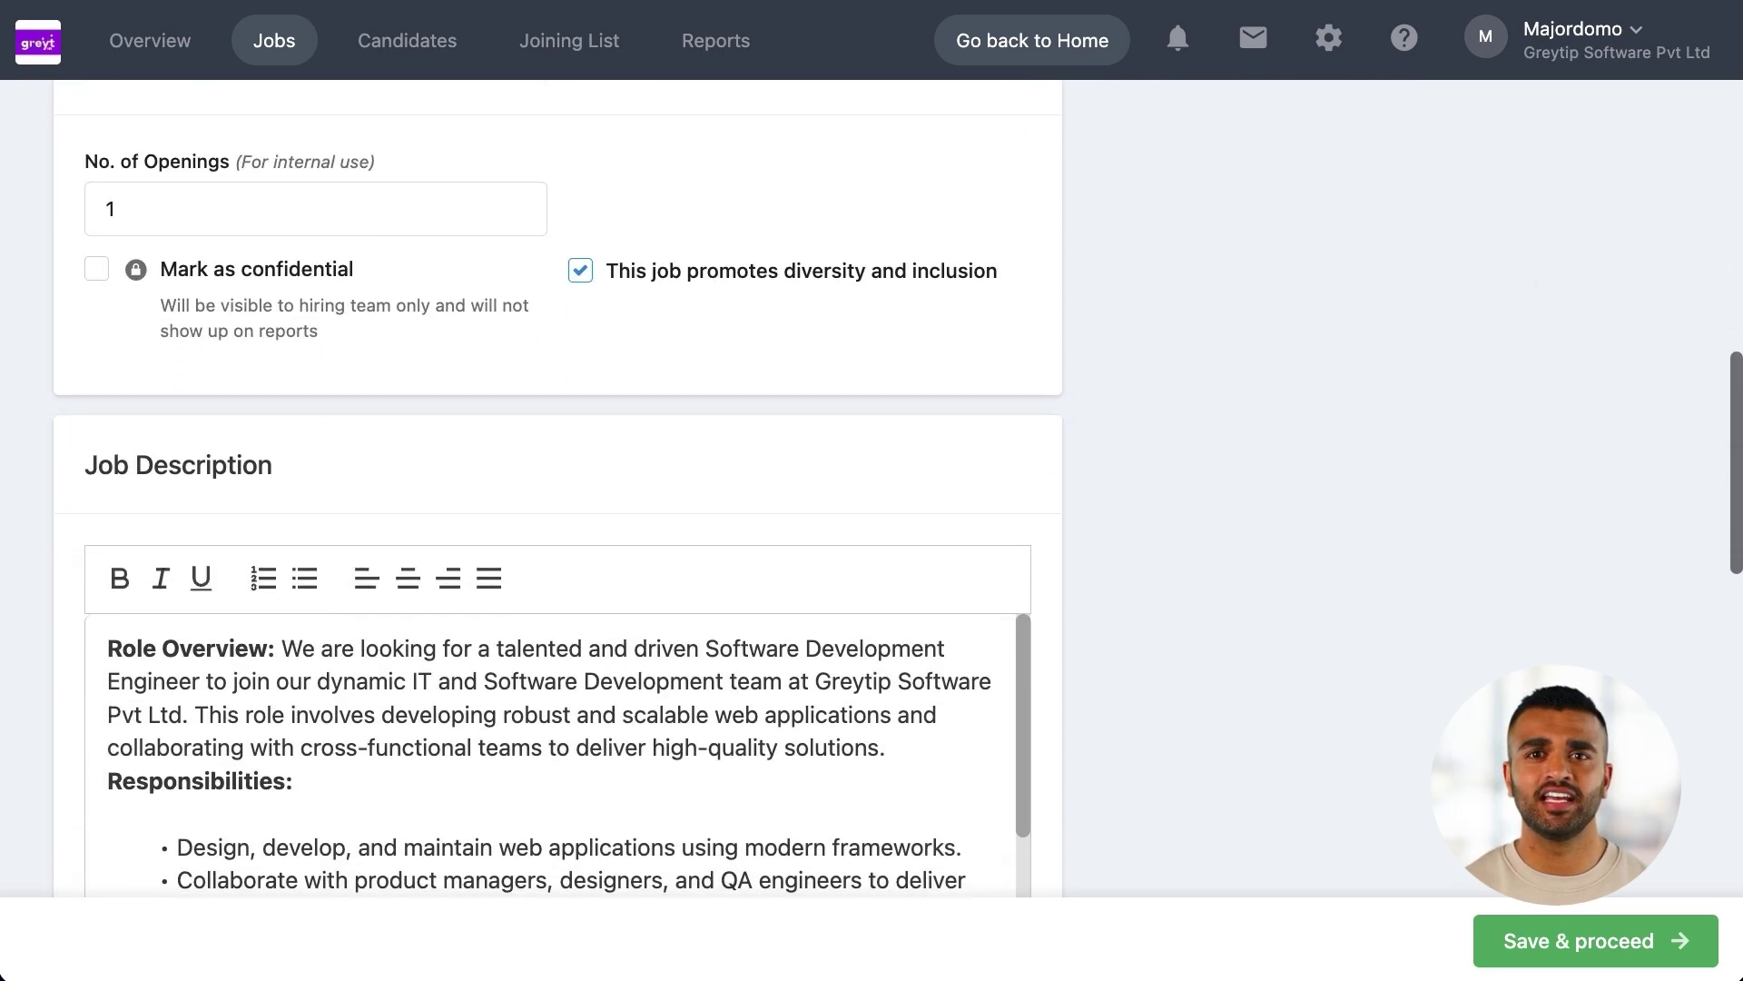
pyautogui.scroll(-7, 559, 490)
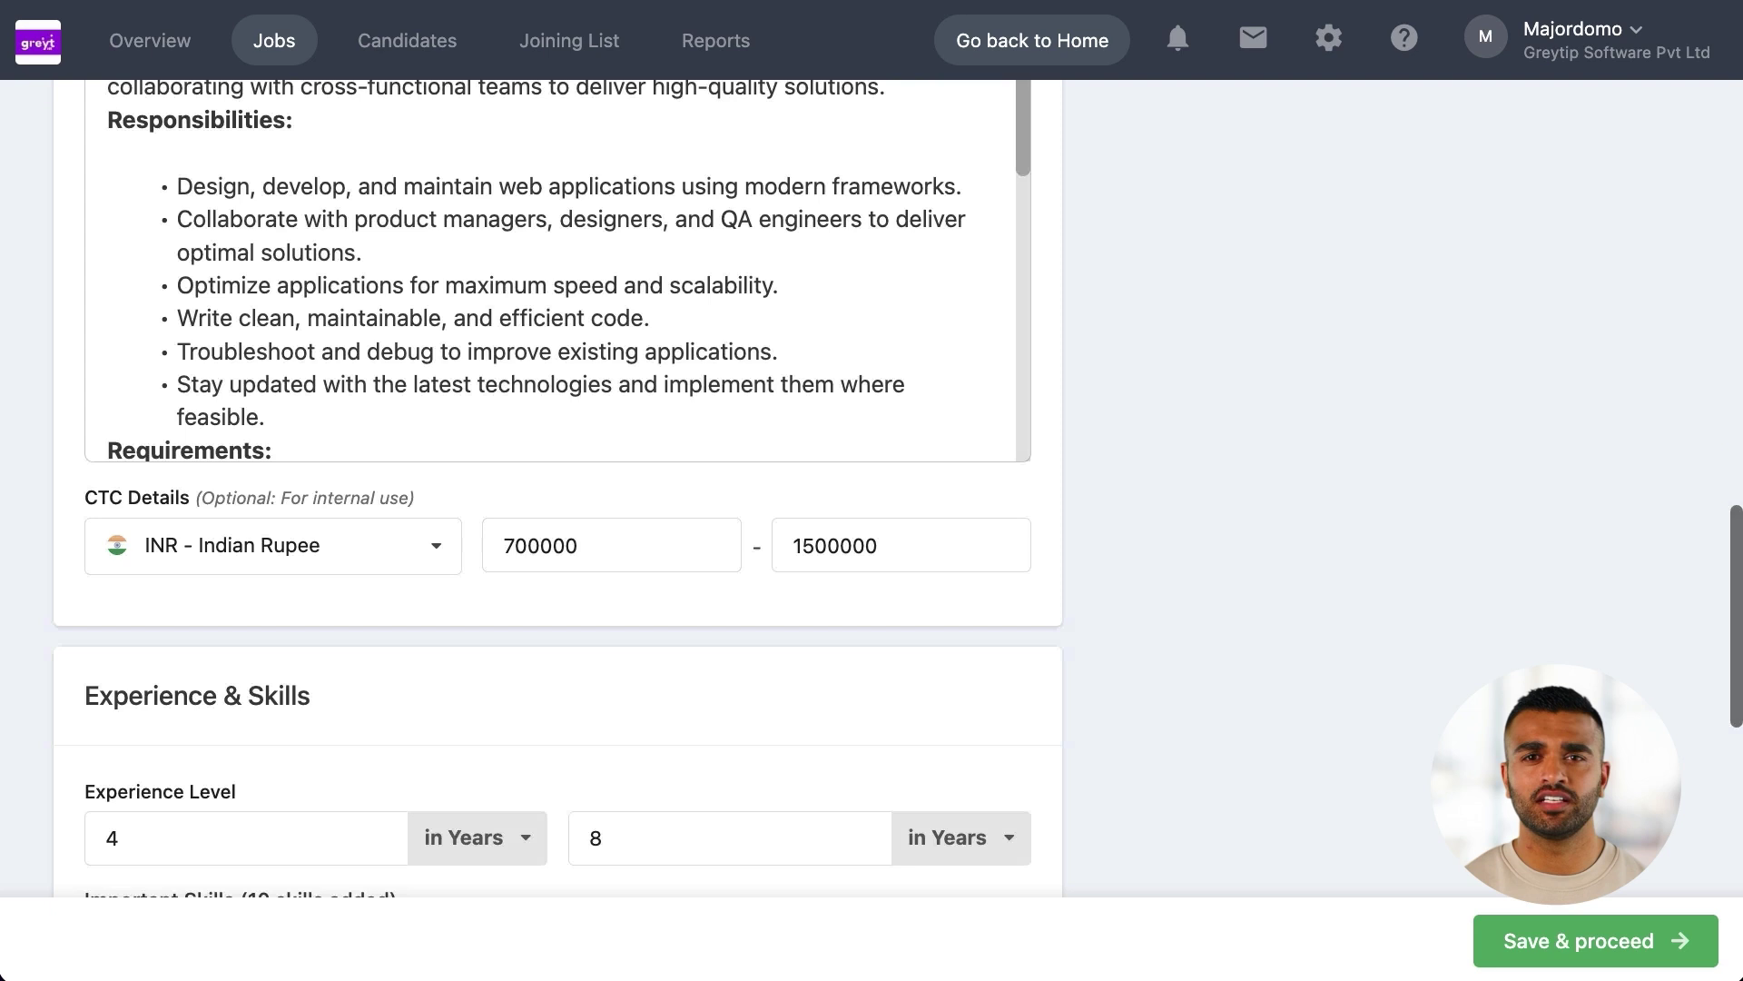
pyautogui.scroll(-3, 558, 490)
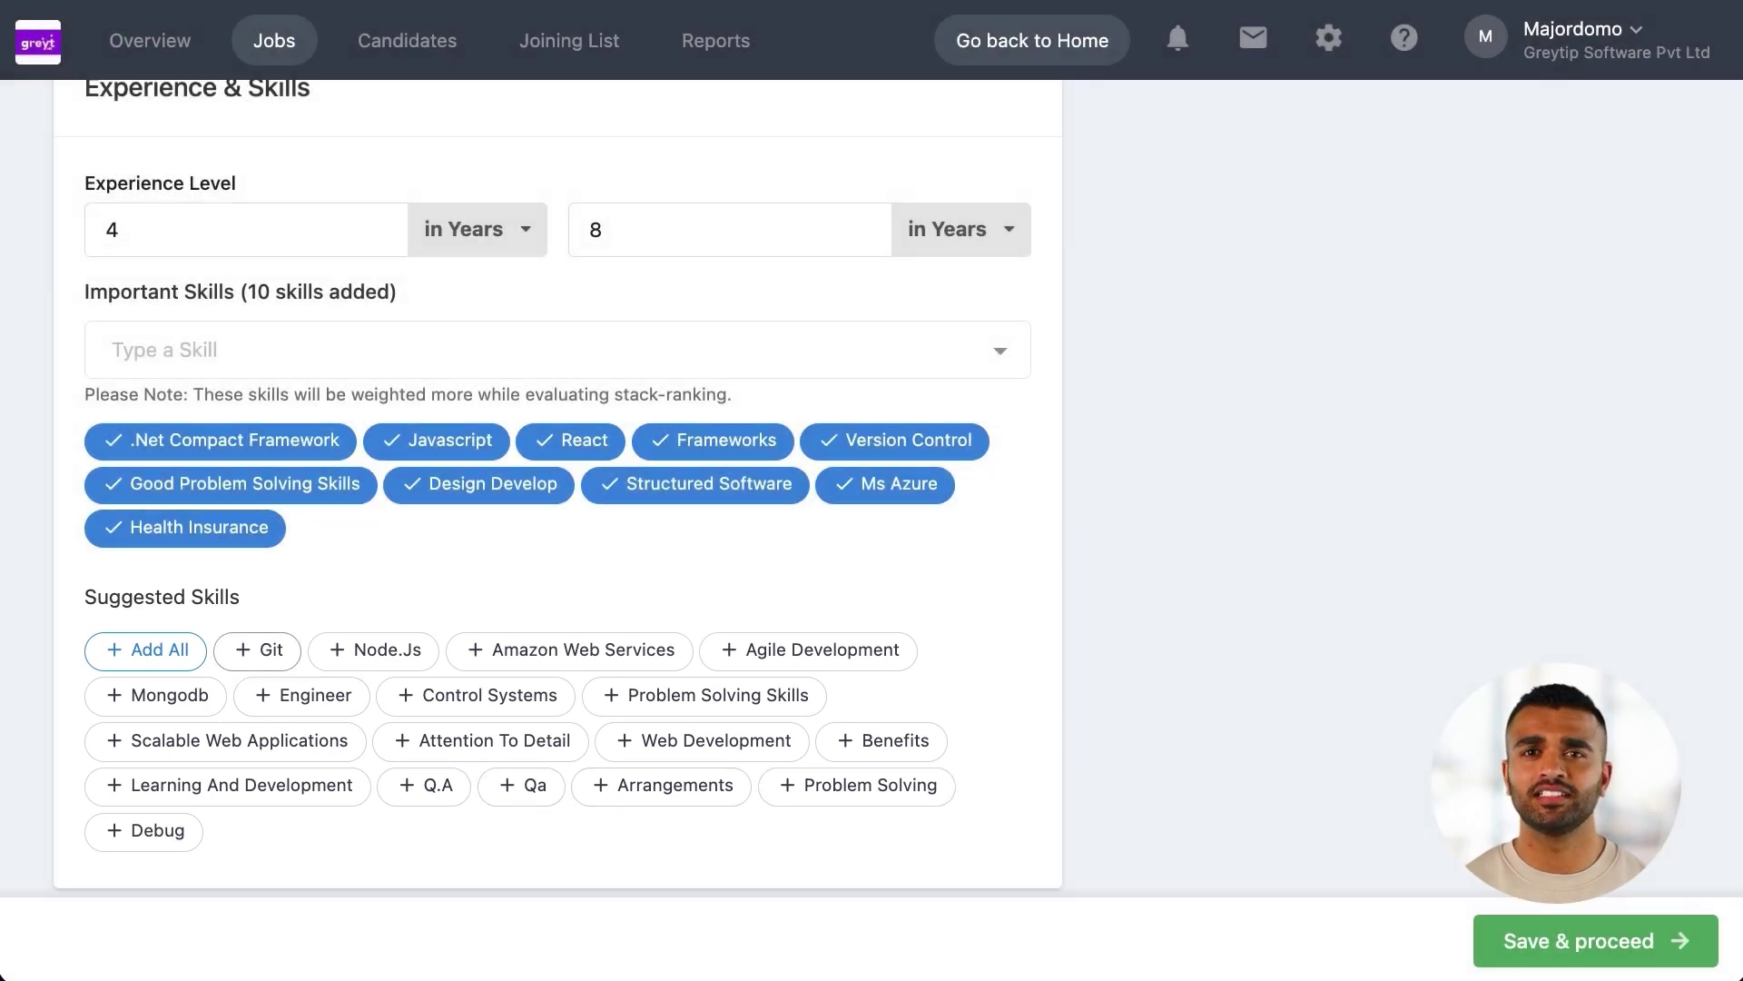
pyautogui.click(373, 649)
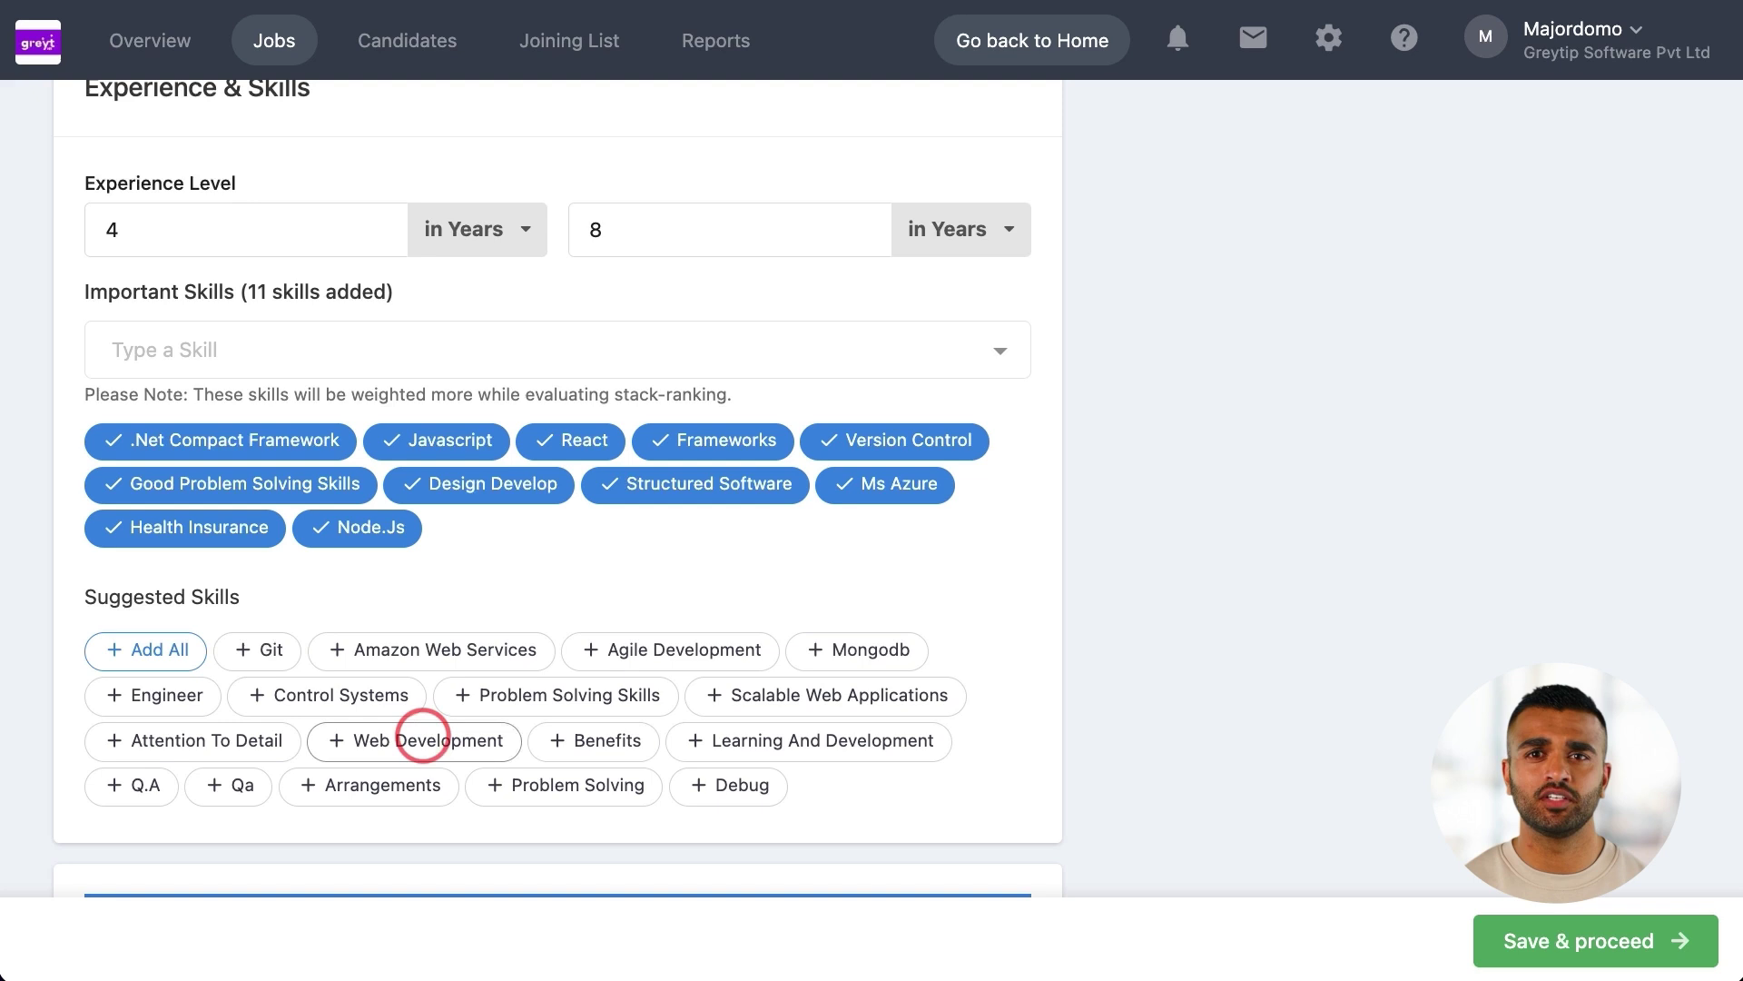
pyautogui.click(418, 737)
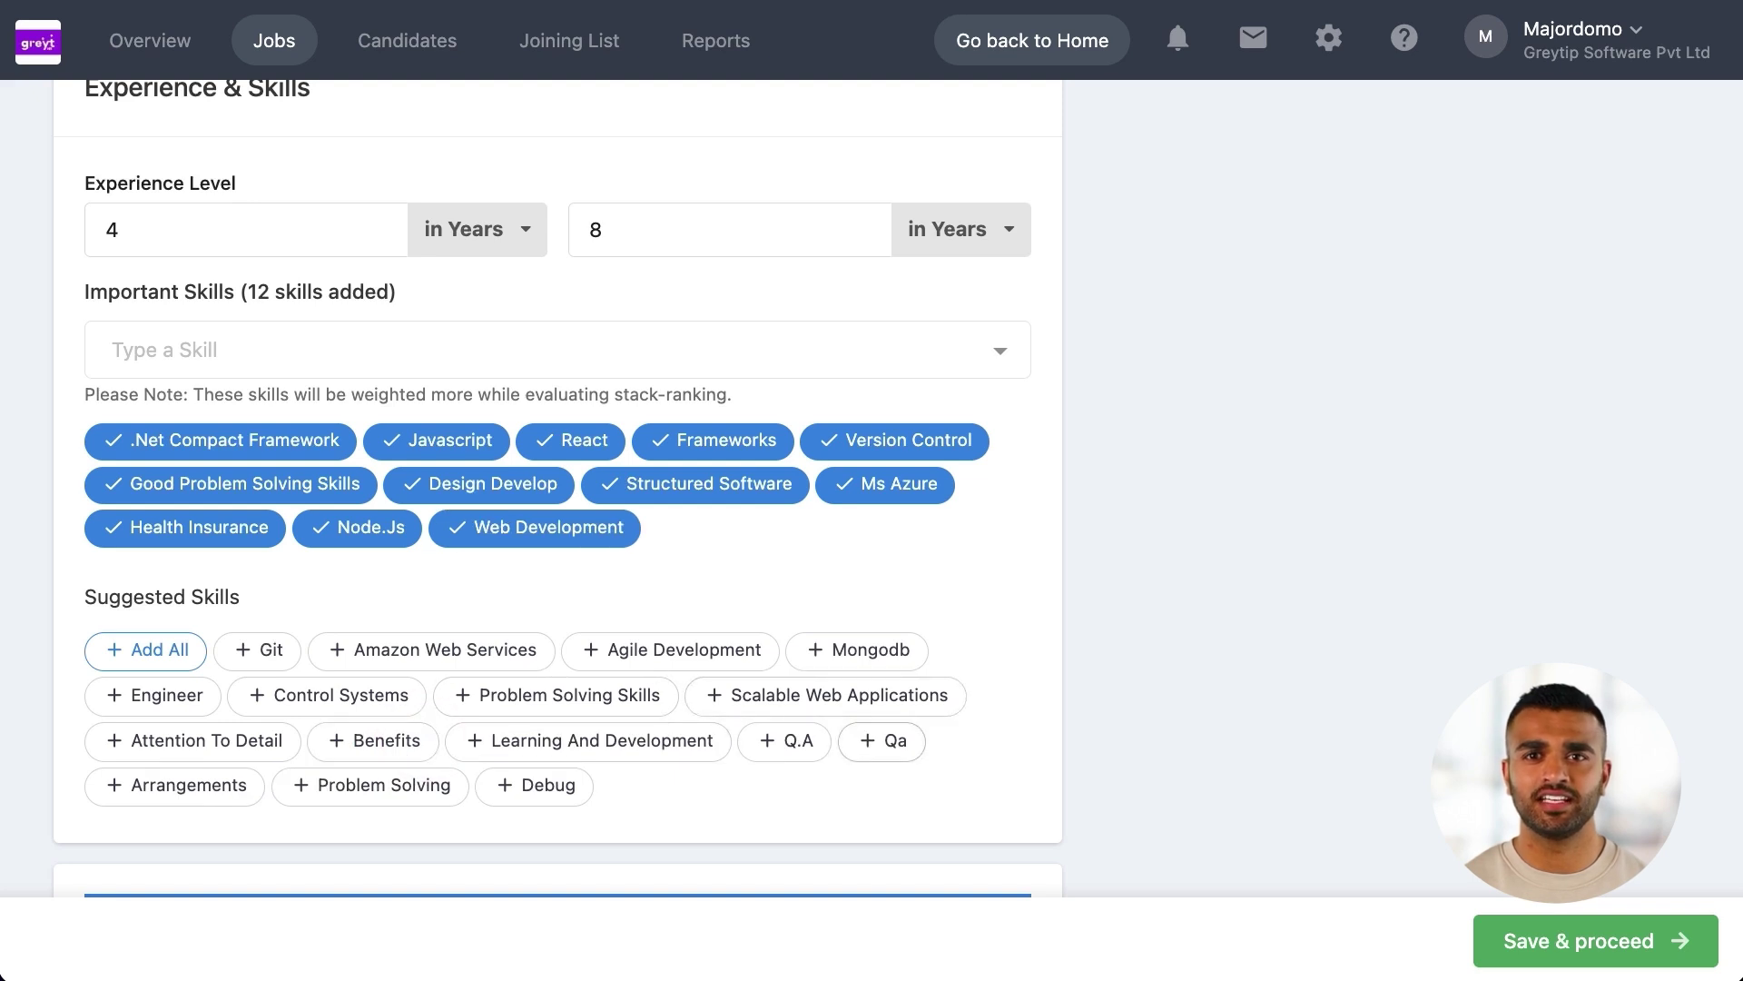
pyautogui.click(1530, 940)
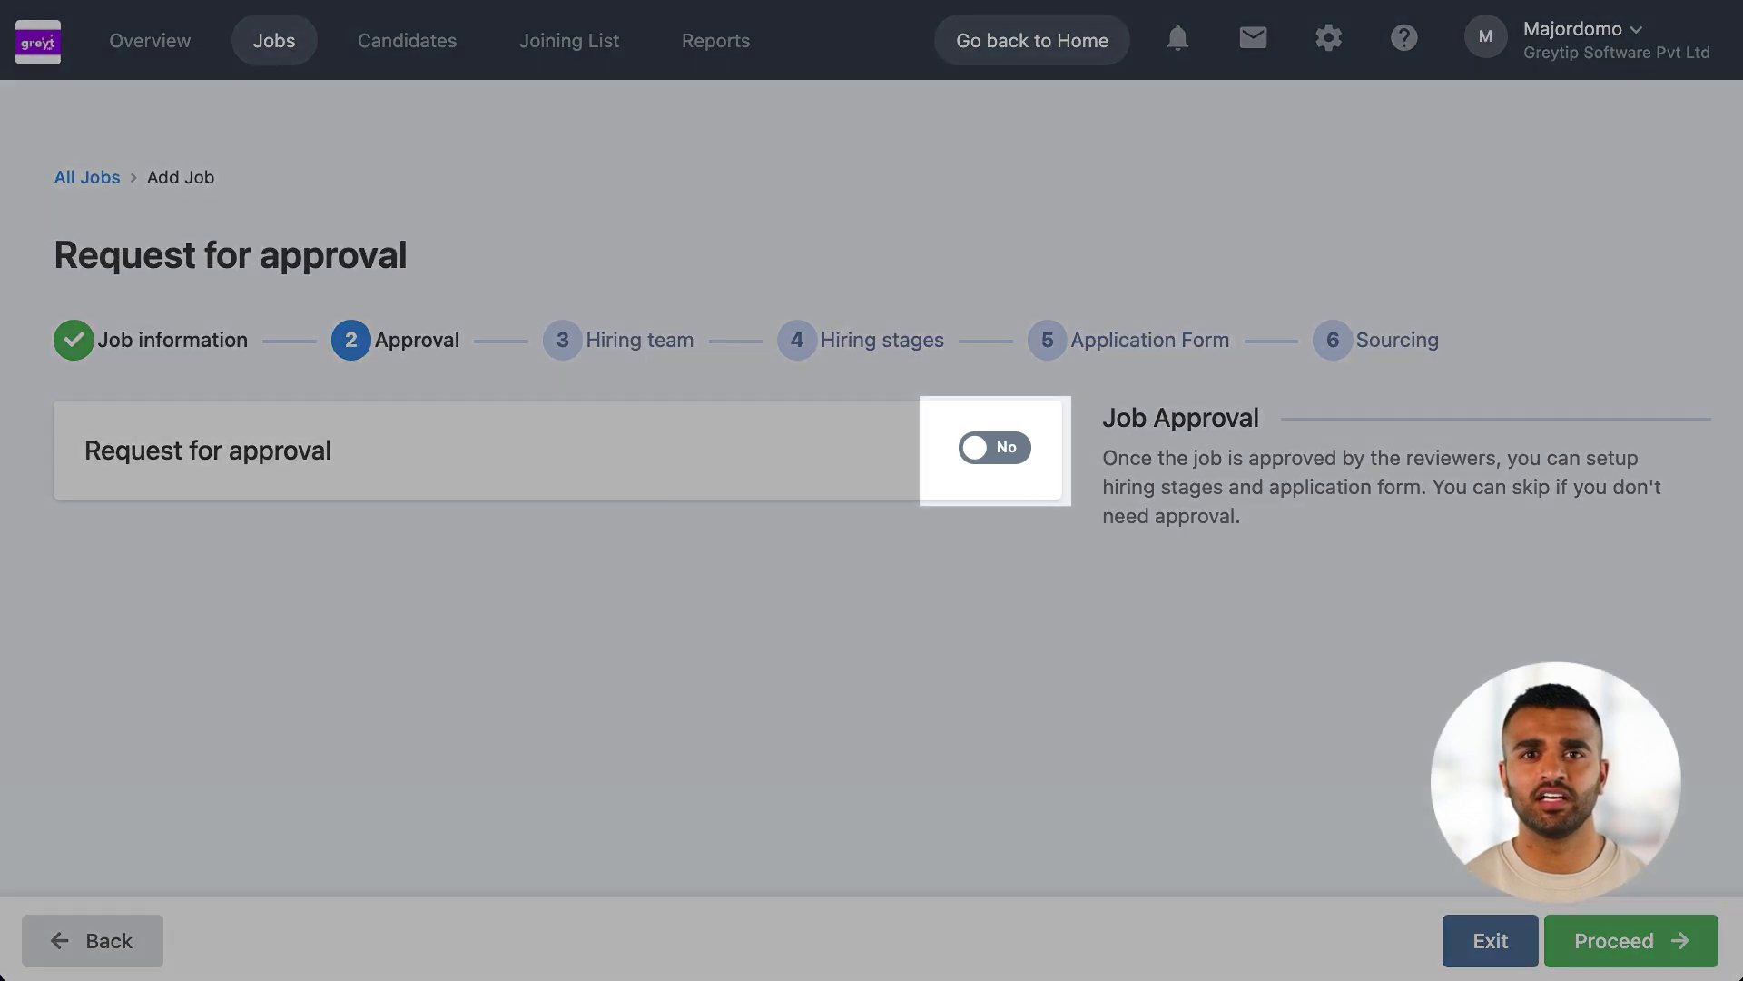
# Turn on the approval request, add a searched team member as hiring manager, and save
pyautogui.click(995, 447)
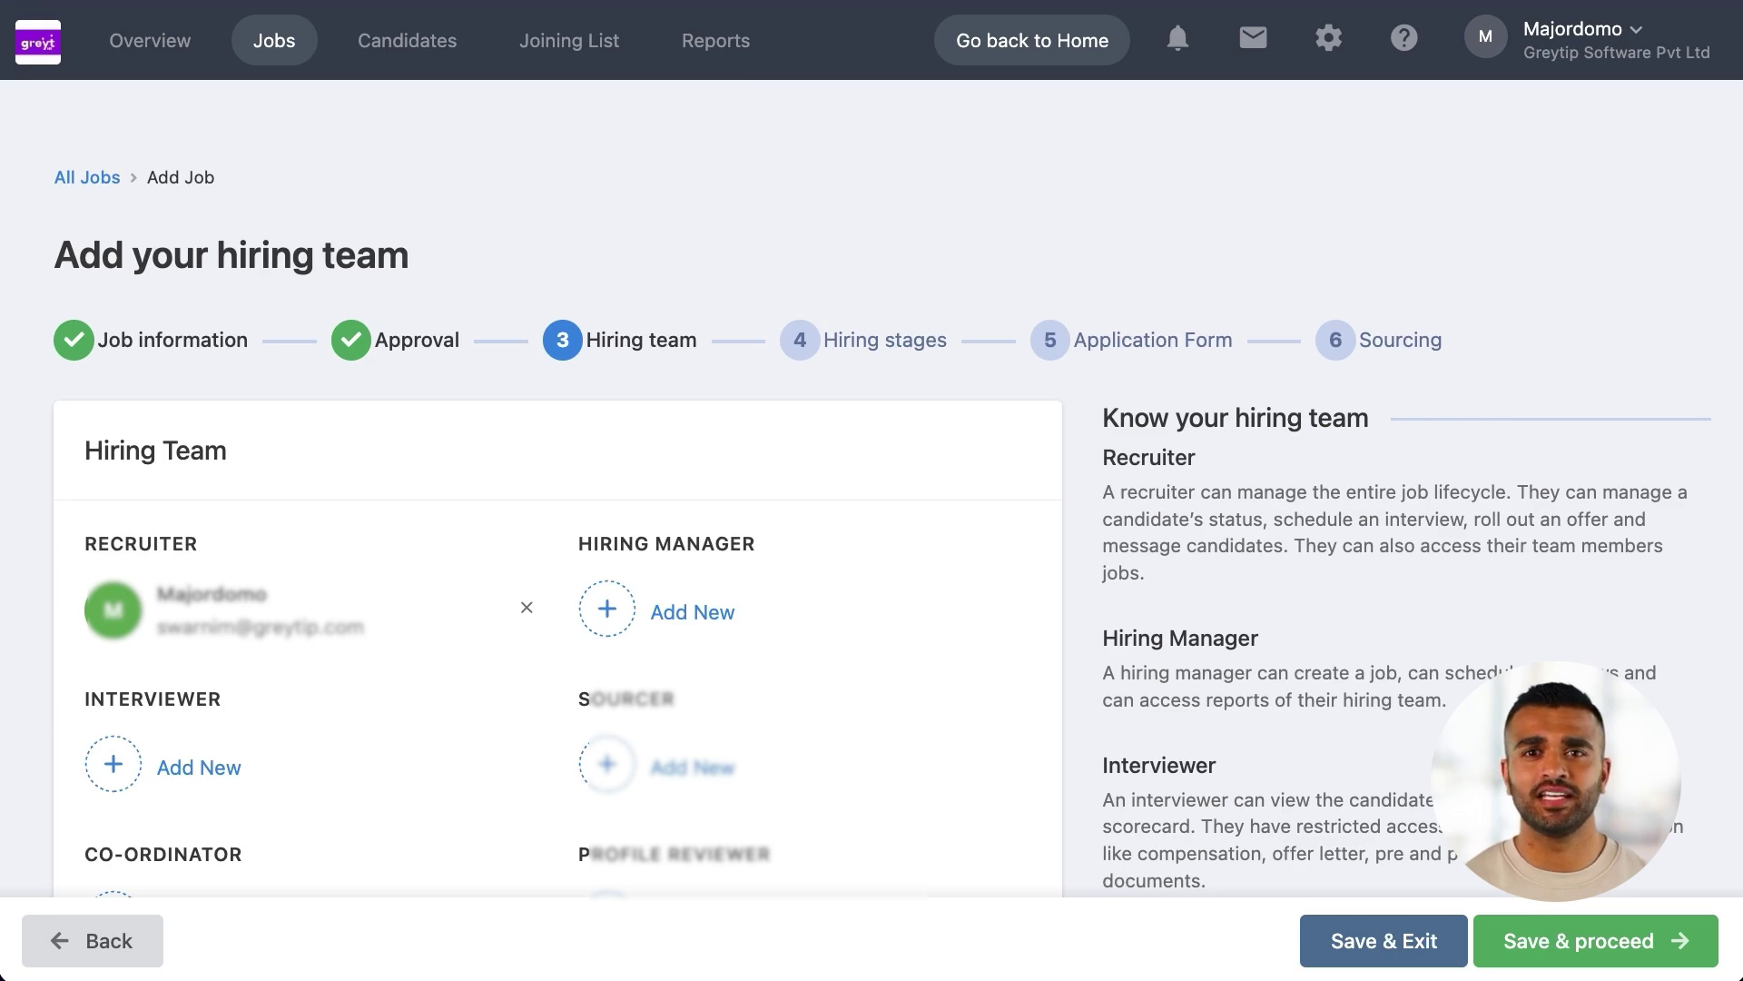
pyautogui.click(608, 611)
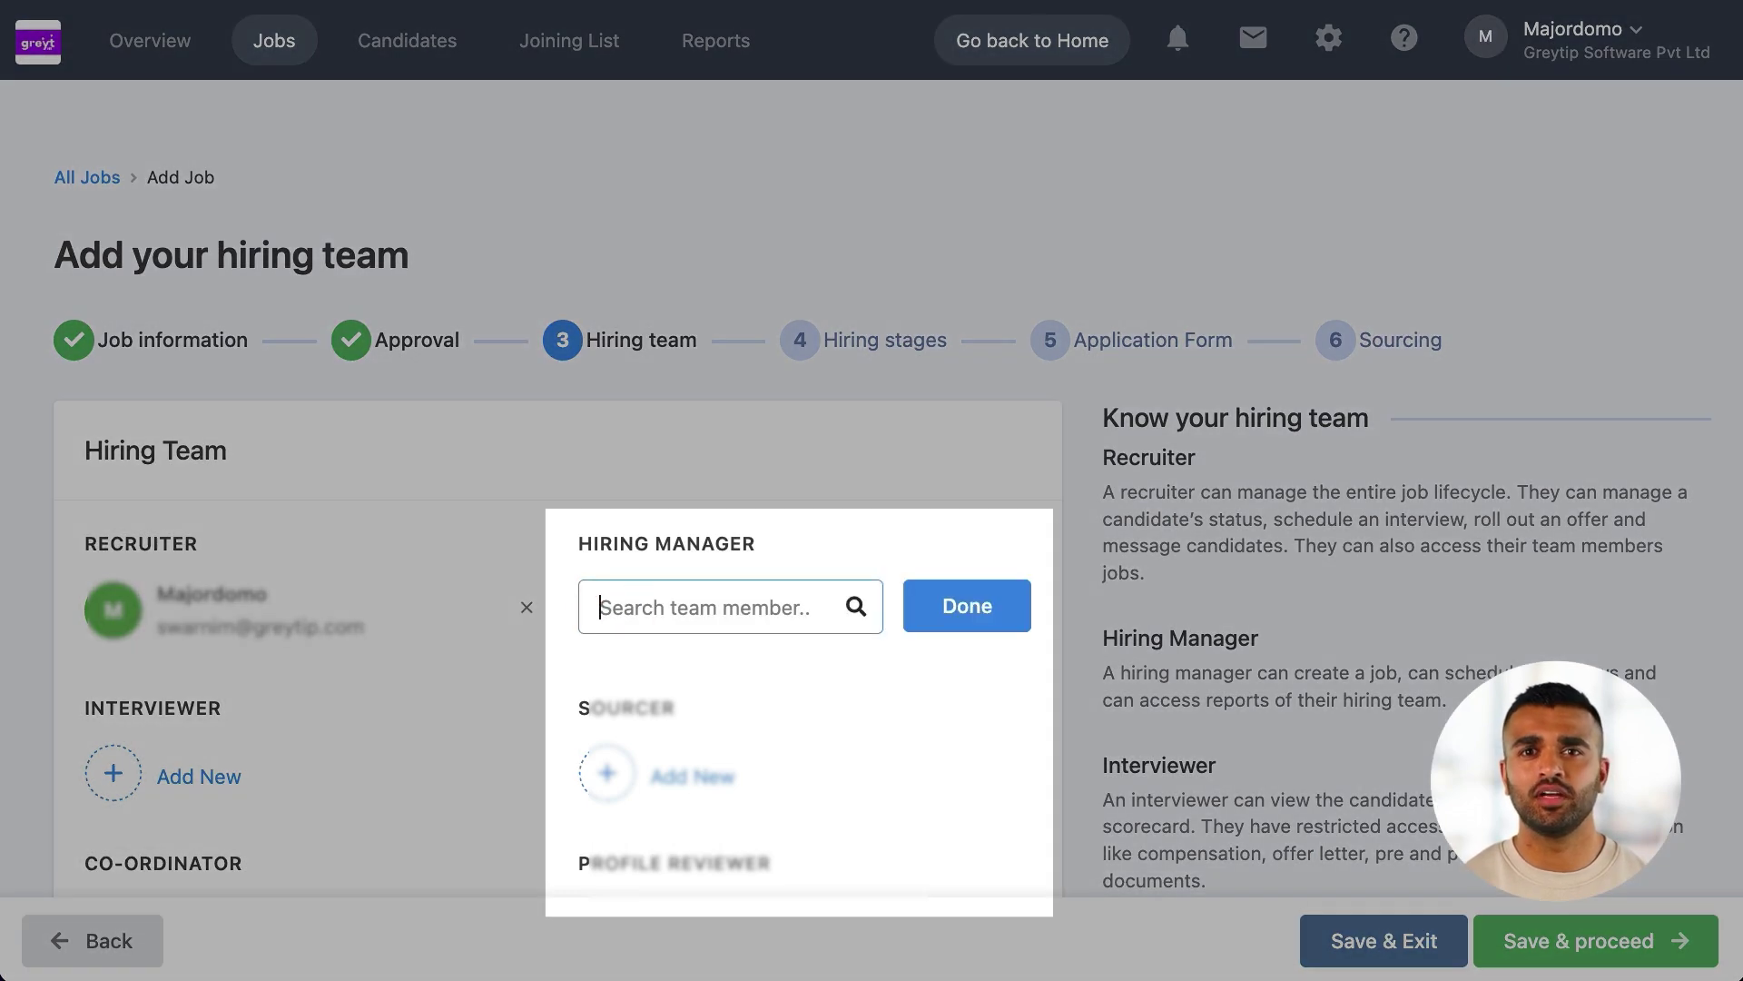
pyautogui.write('aa')
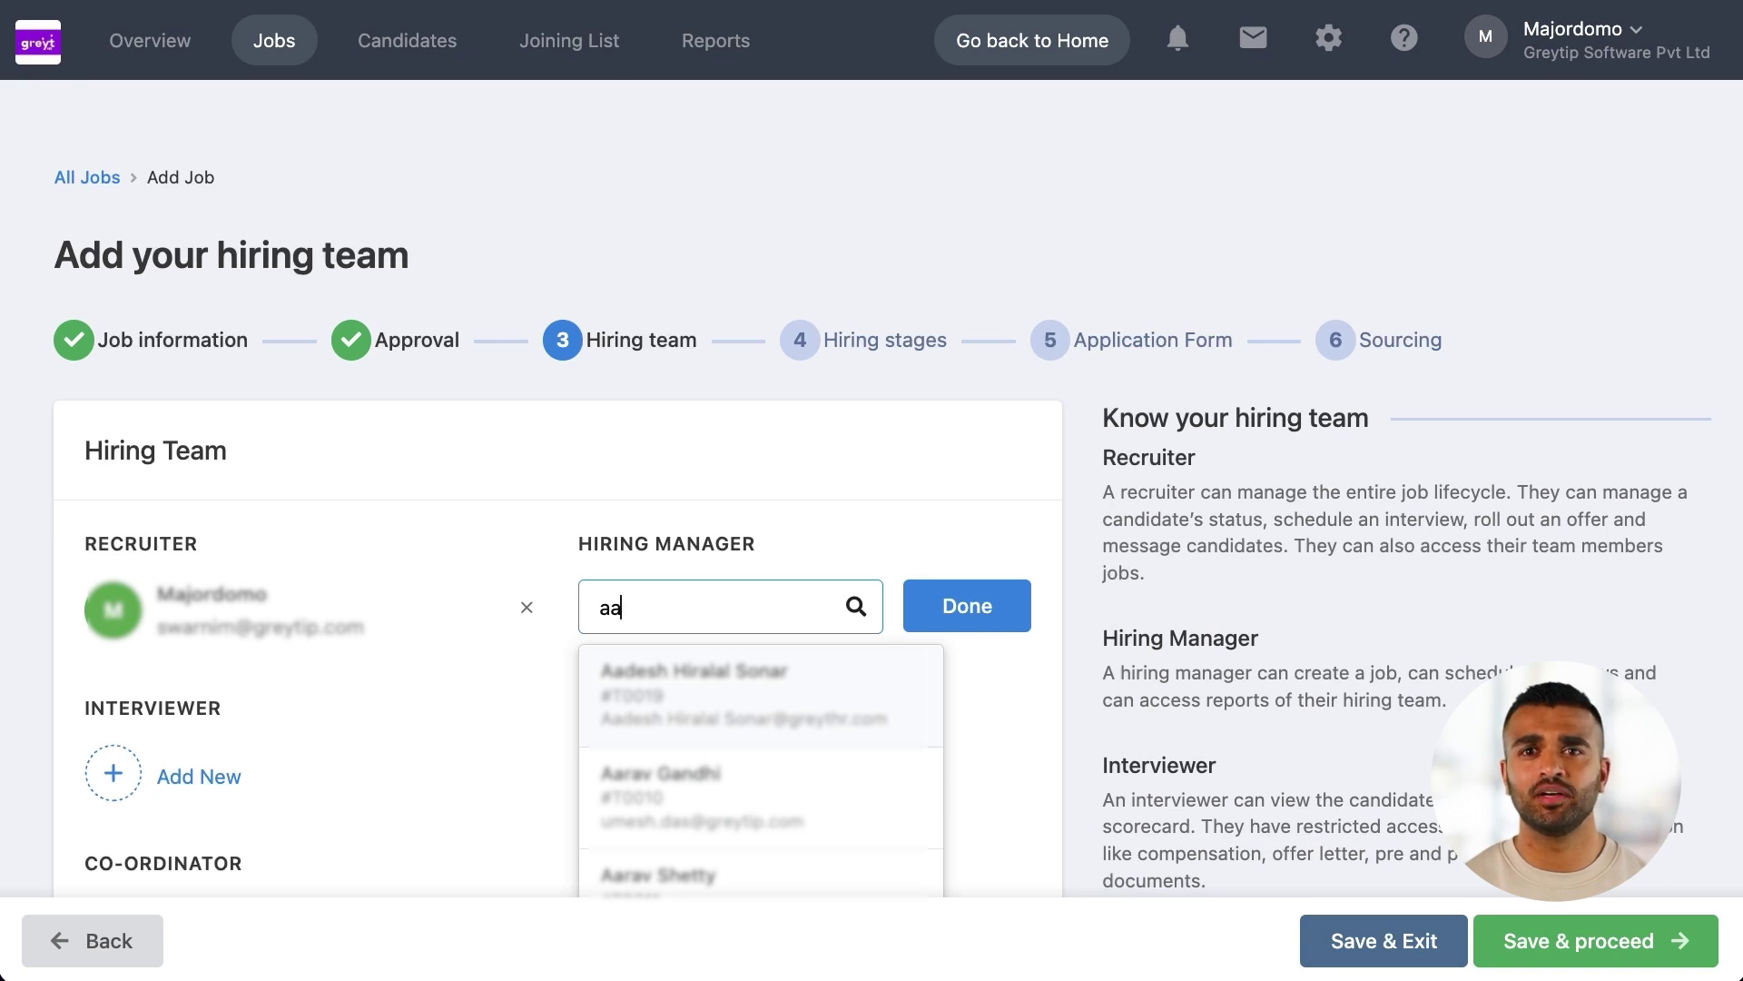
pyautogui.click(708, 687)
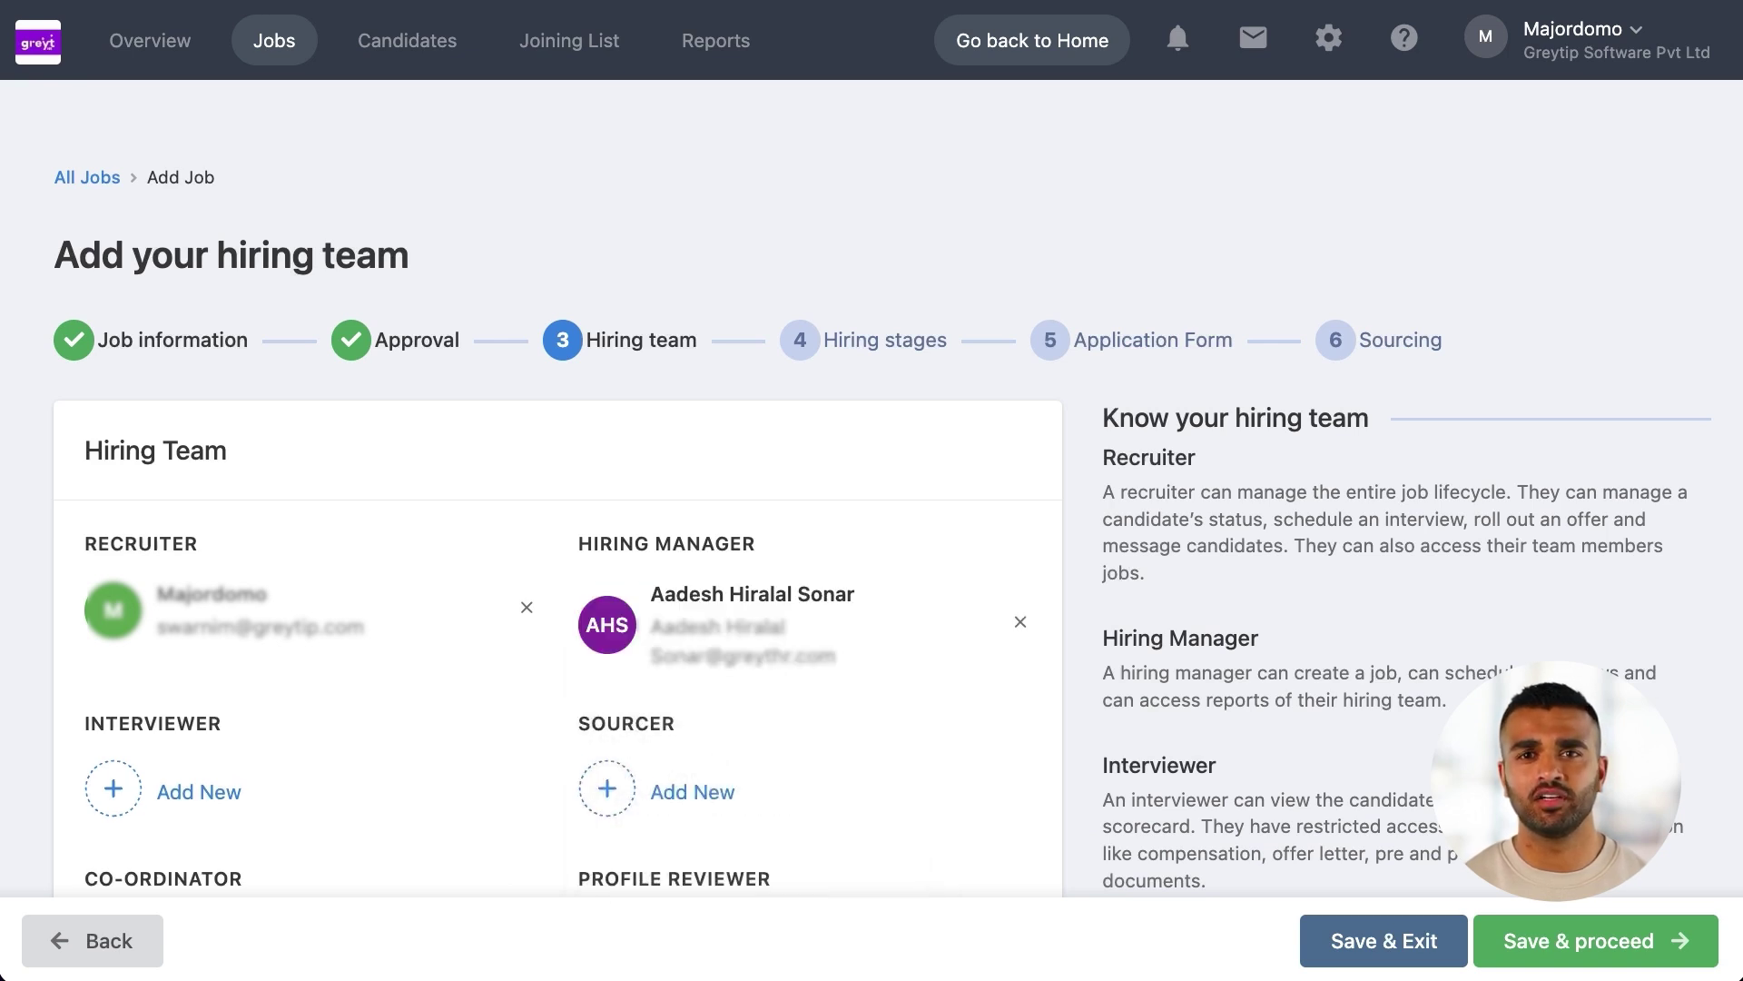
pyautogui.click(1595, 940)
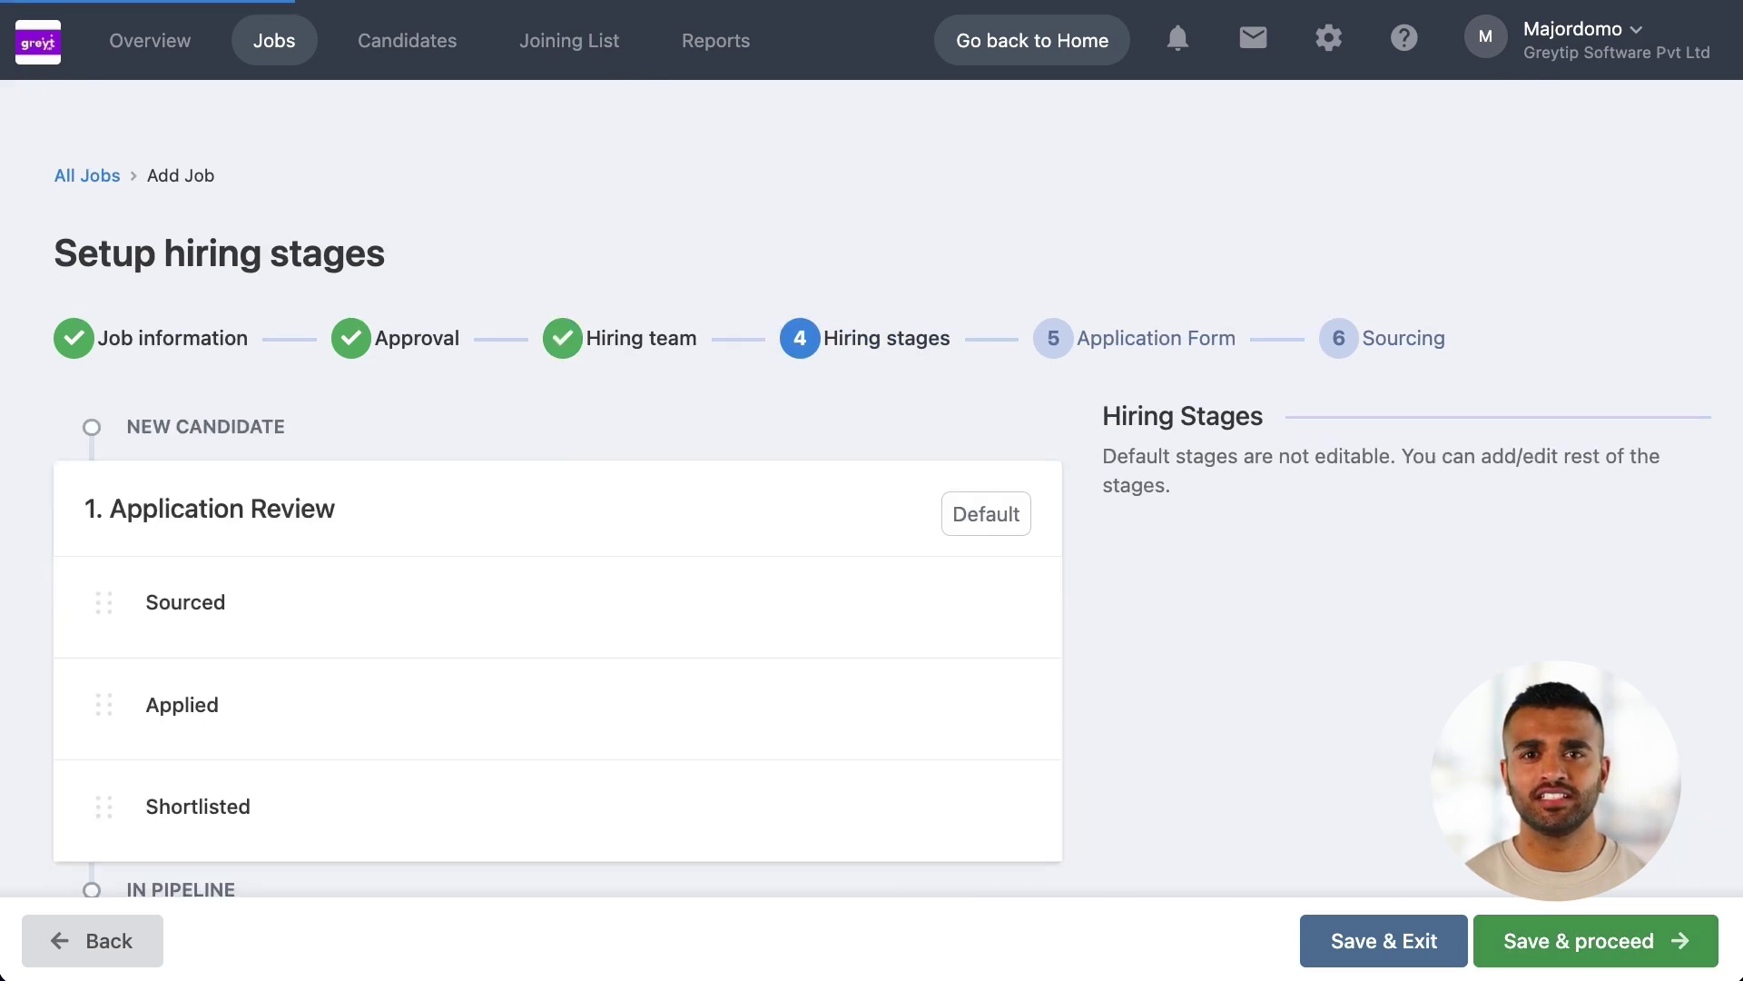
# Add a Test round to the Screening stage and save the hiring stages
pyautogui.scroll(-5, 558, 491)
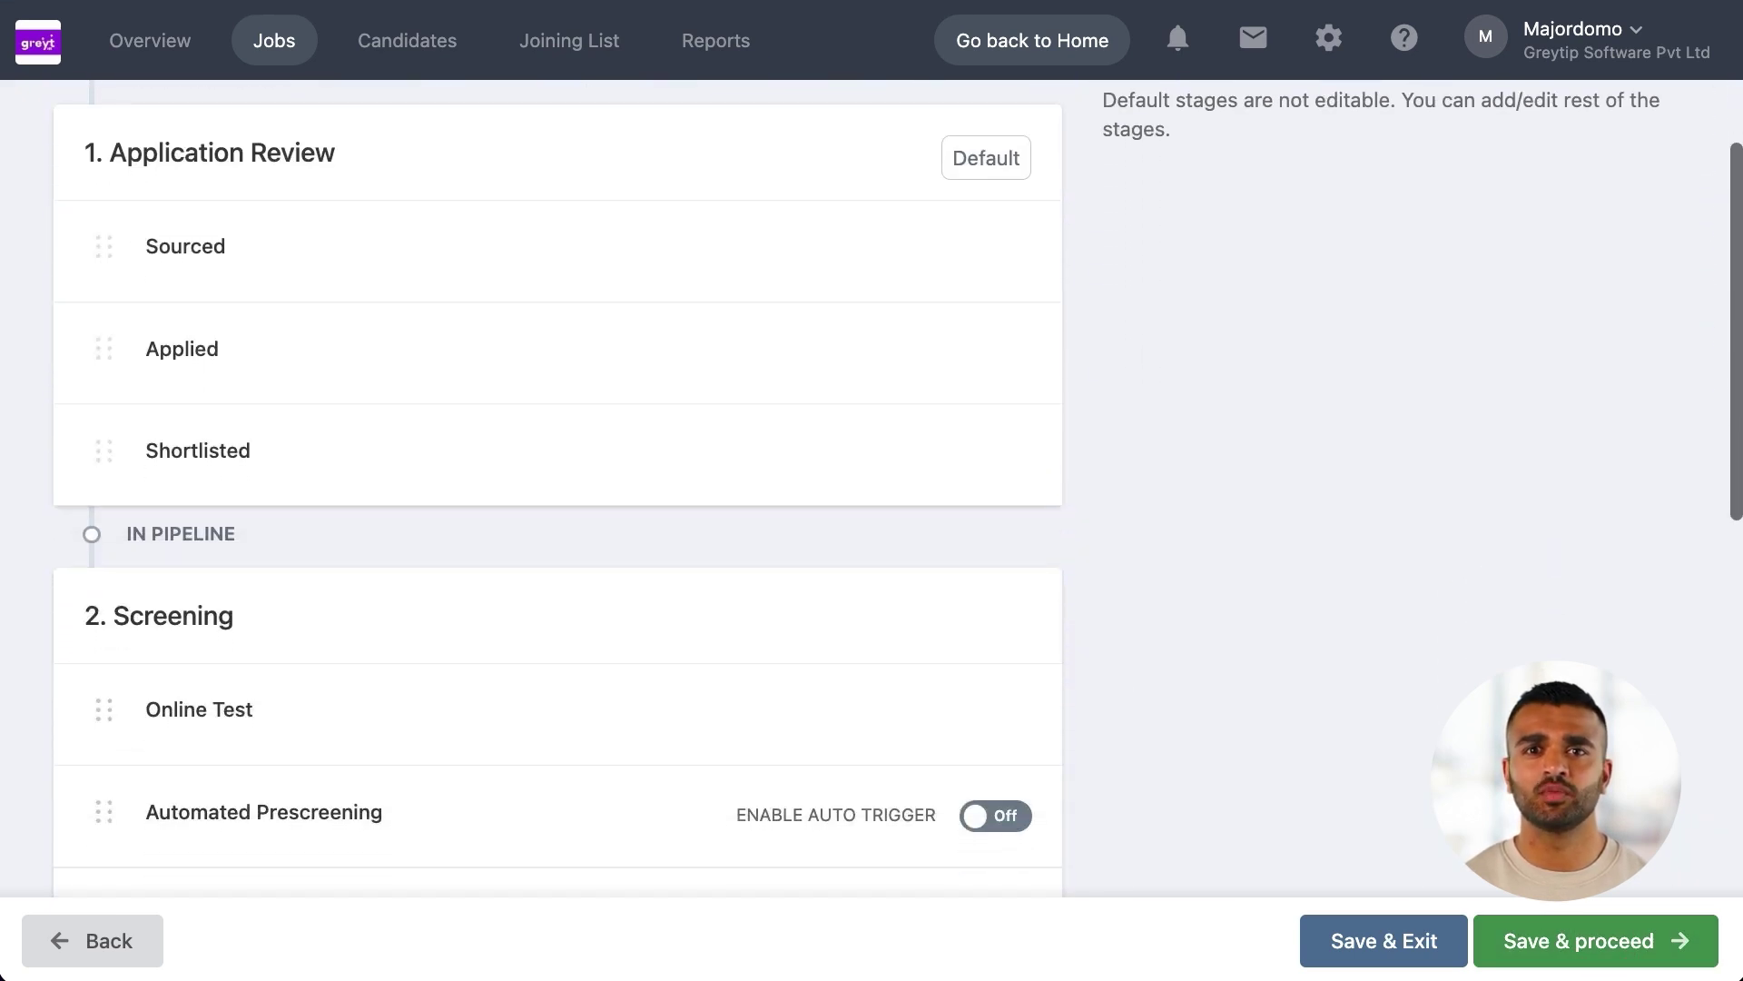
pyautogui.scroll(-4, 559, 490)
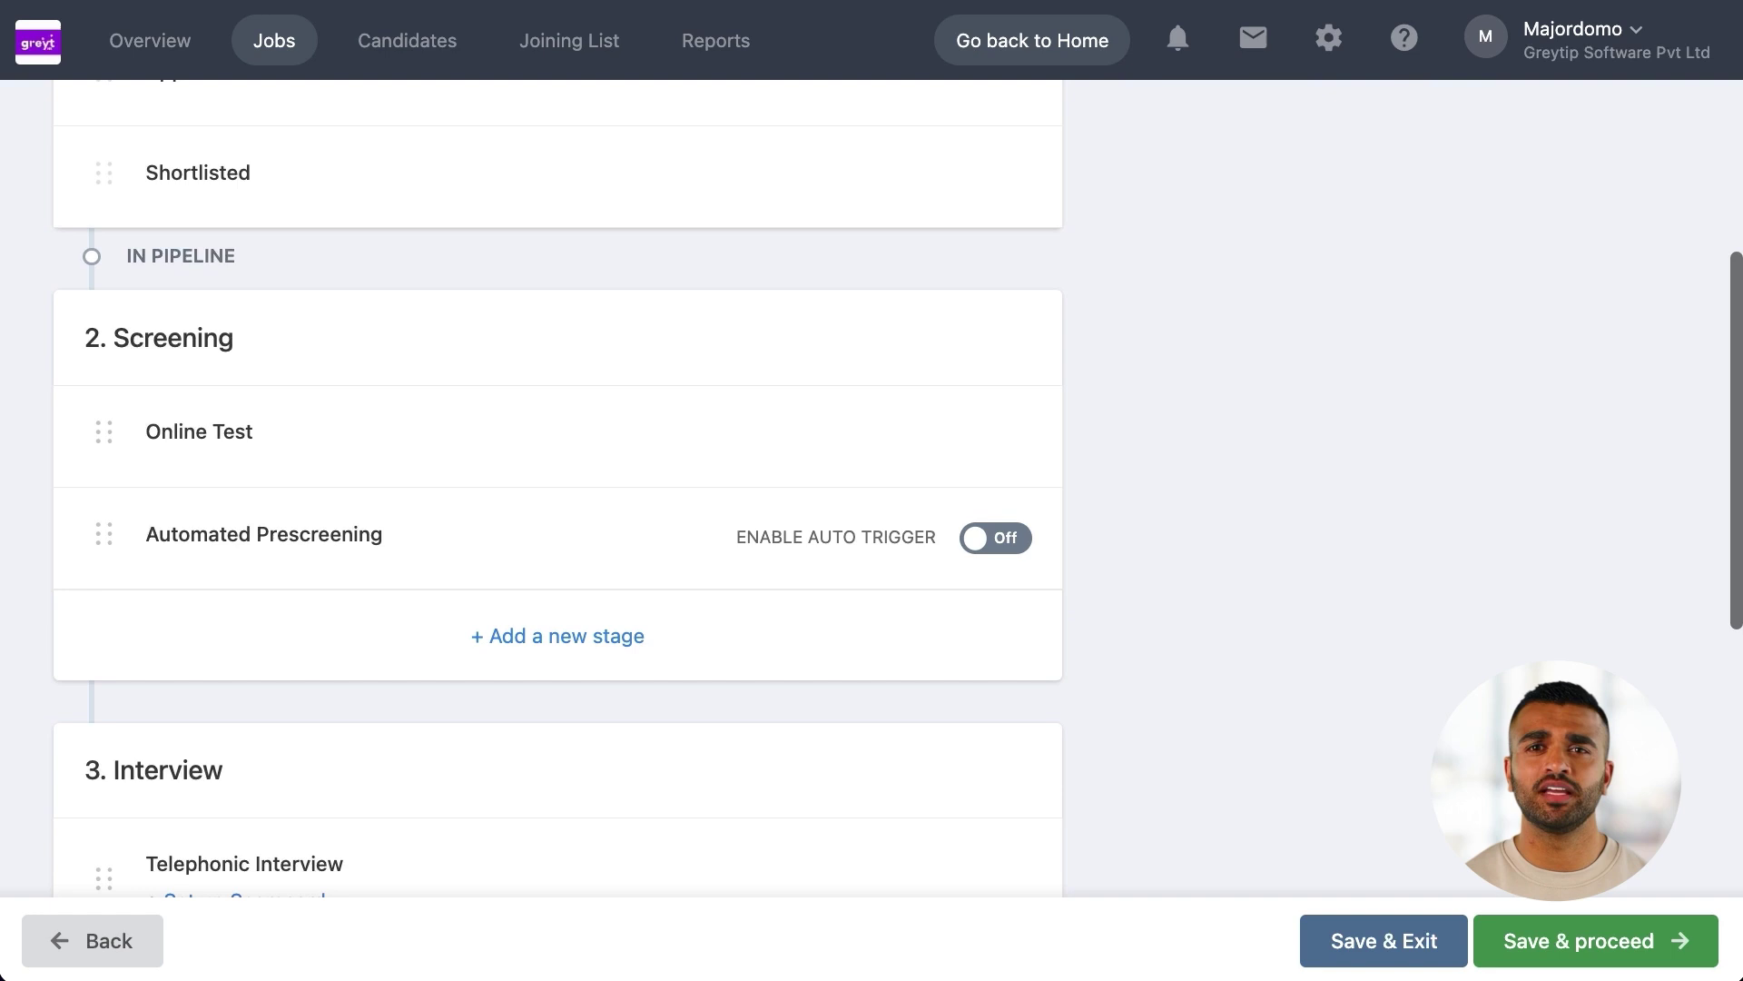
pyautogui.click(612, 635)
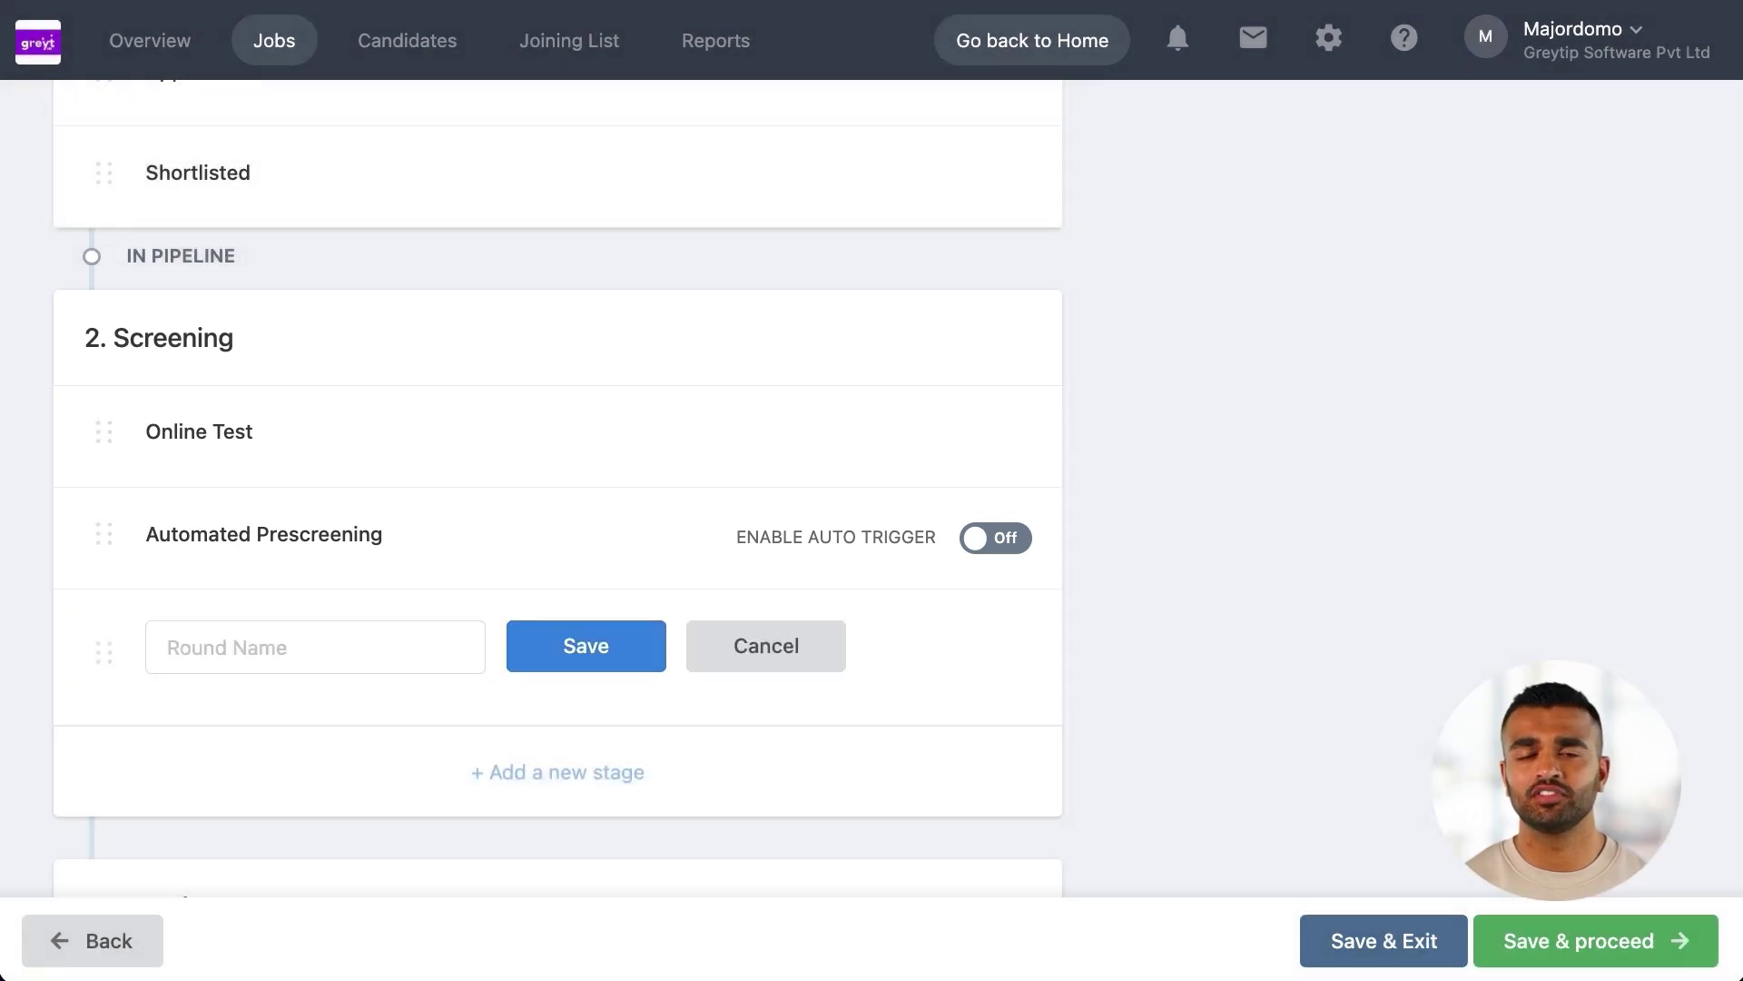
pyautogui.click(315, 646)
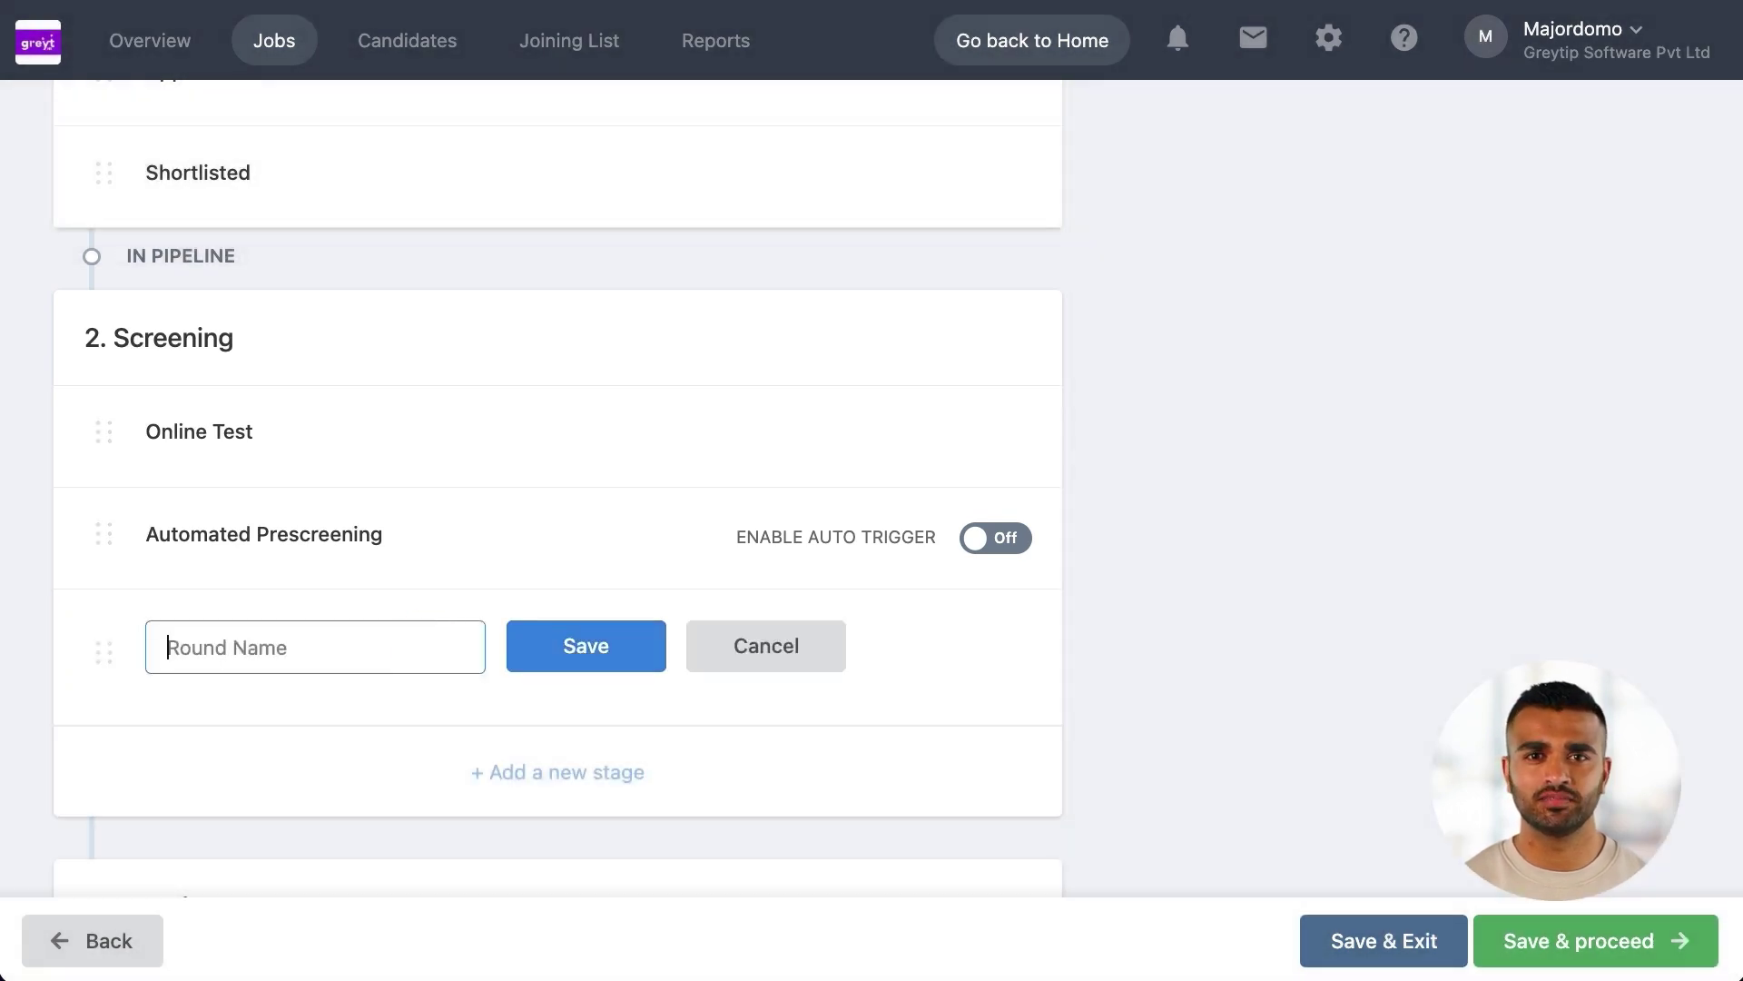
pyautogui.click(586, 646)
pyautogui.click(1590, 940)
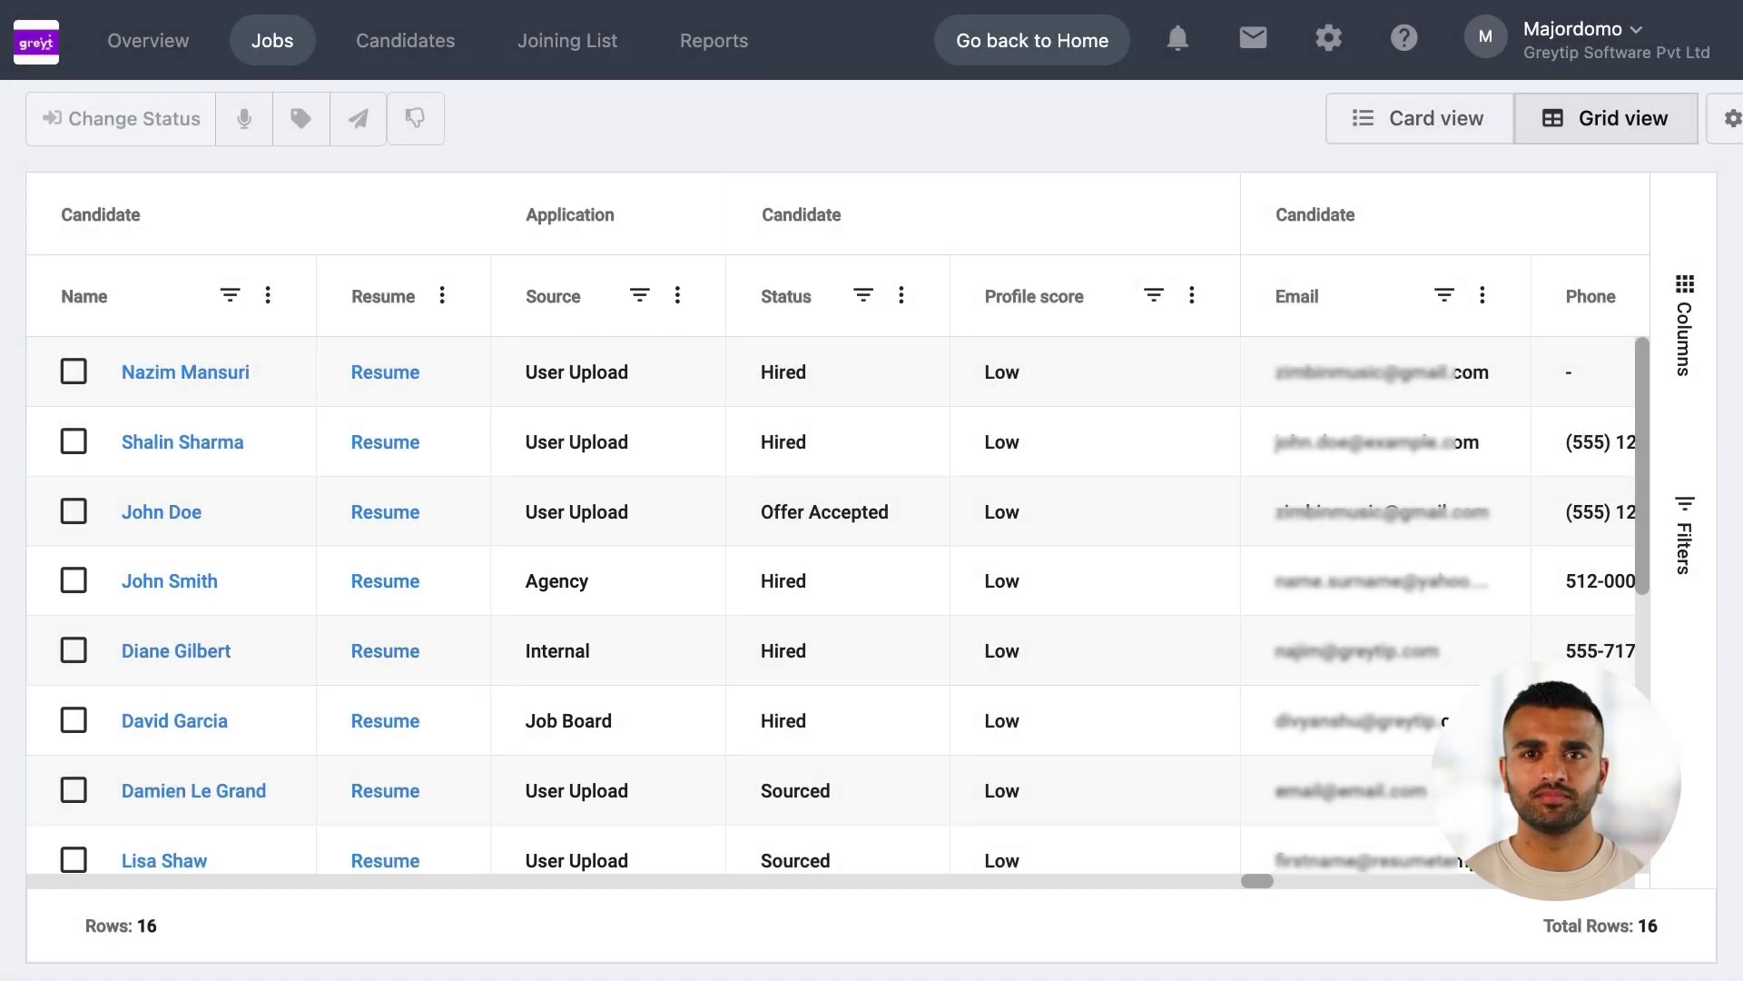
# Upload the candidate's resume PDF to the Area Sales Manager job as a new candidate
pyautogui.scroll(3, 871, 527)
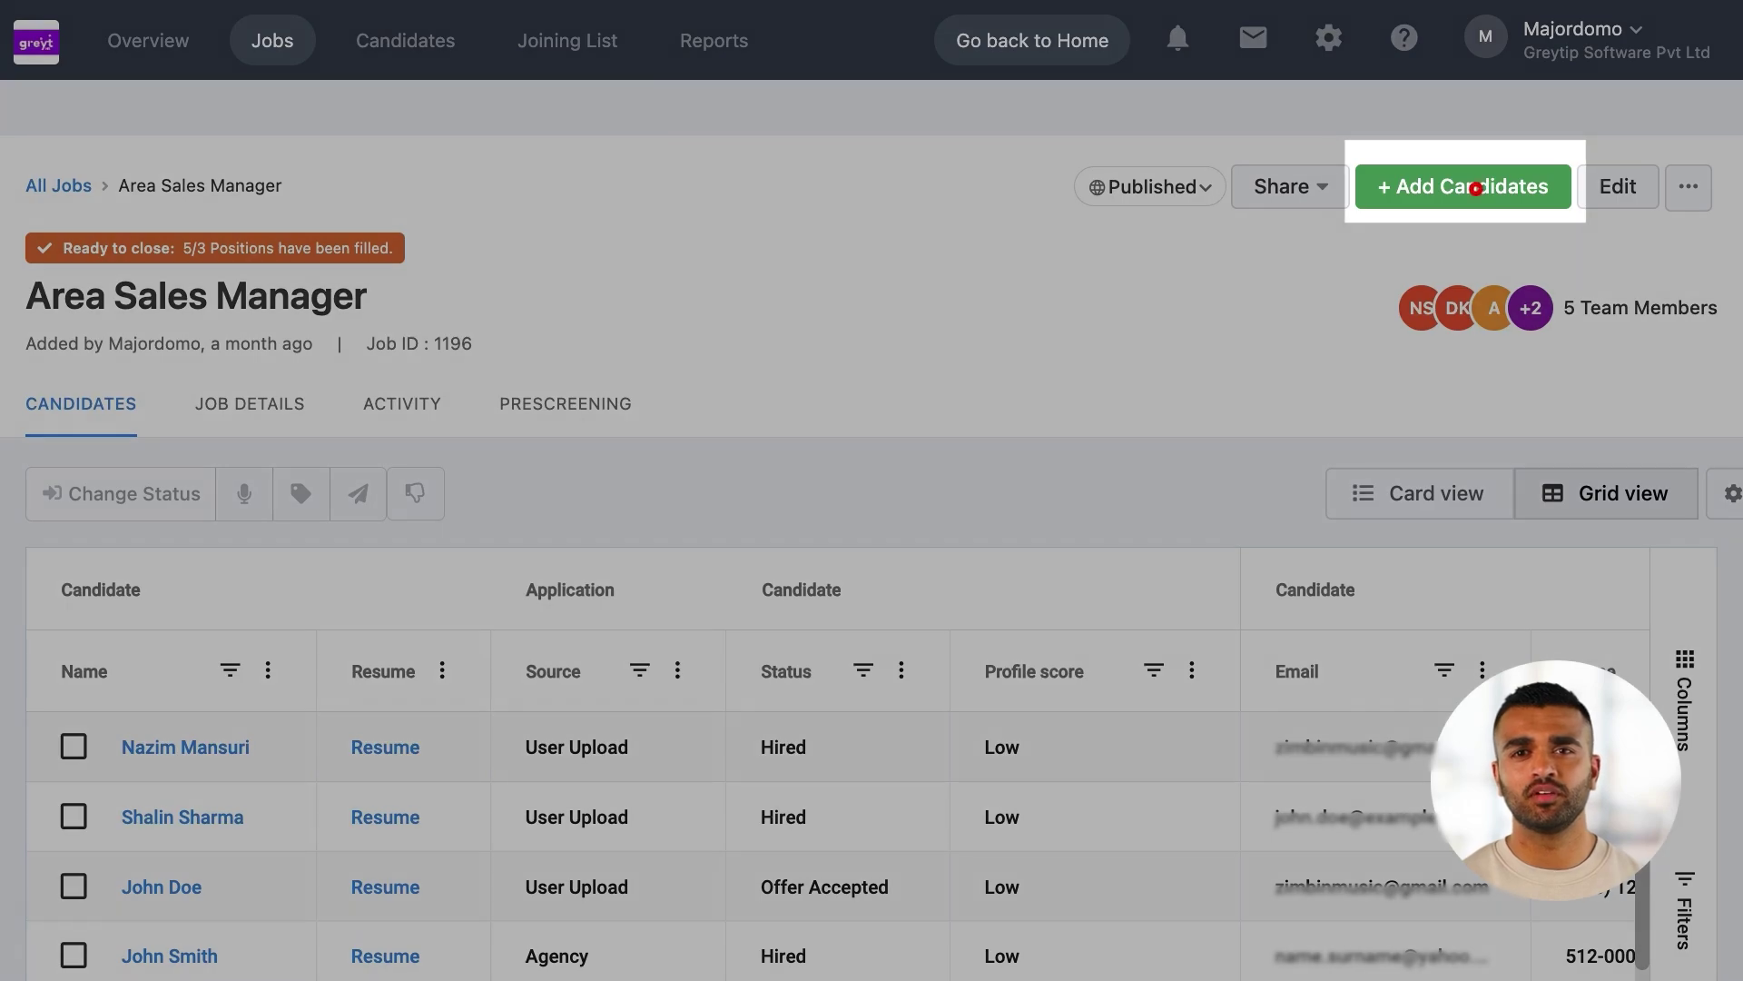
pyautogui.click(1476, 188)
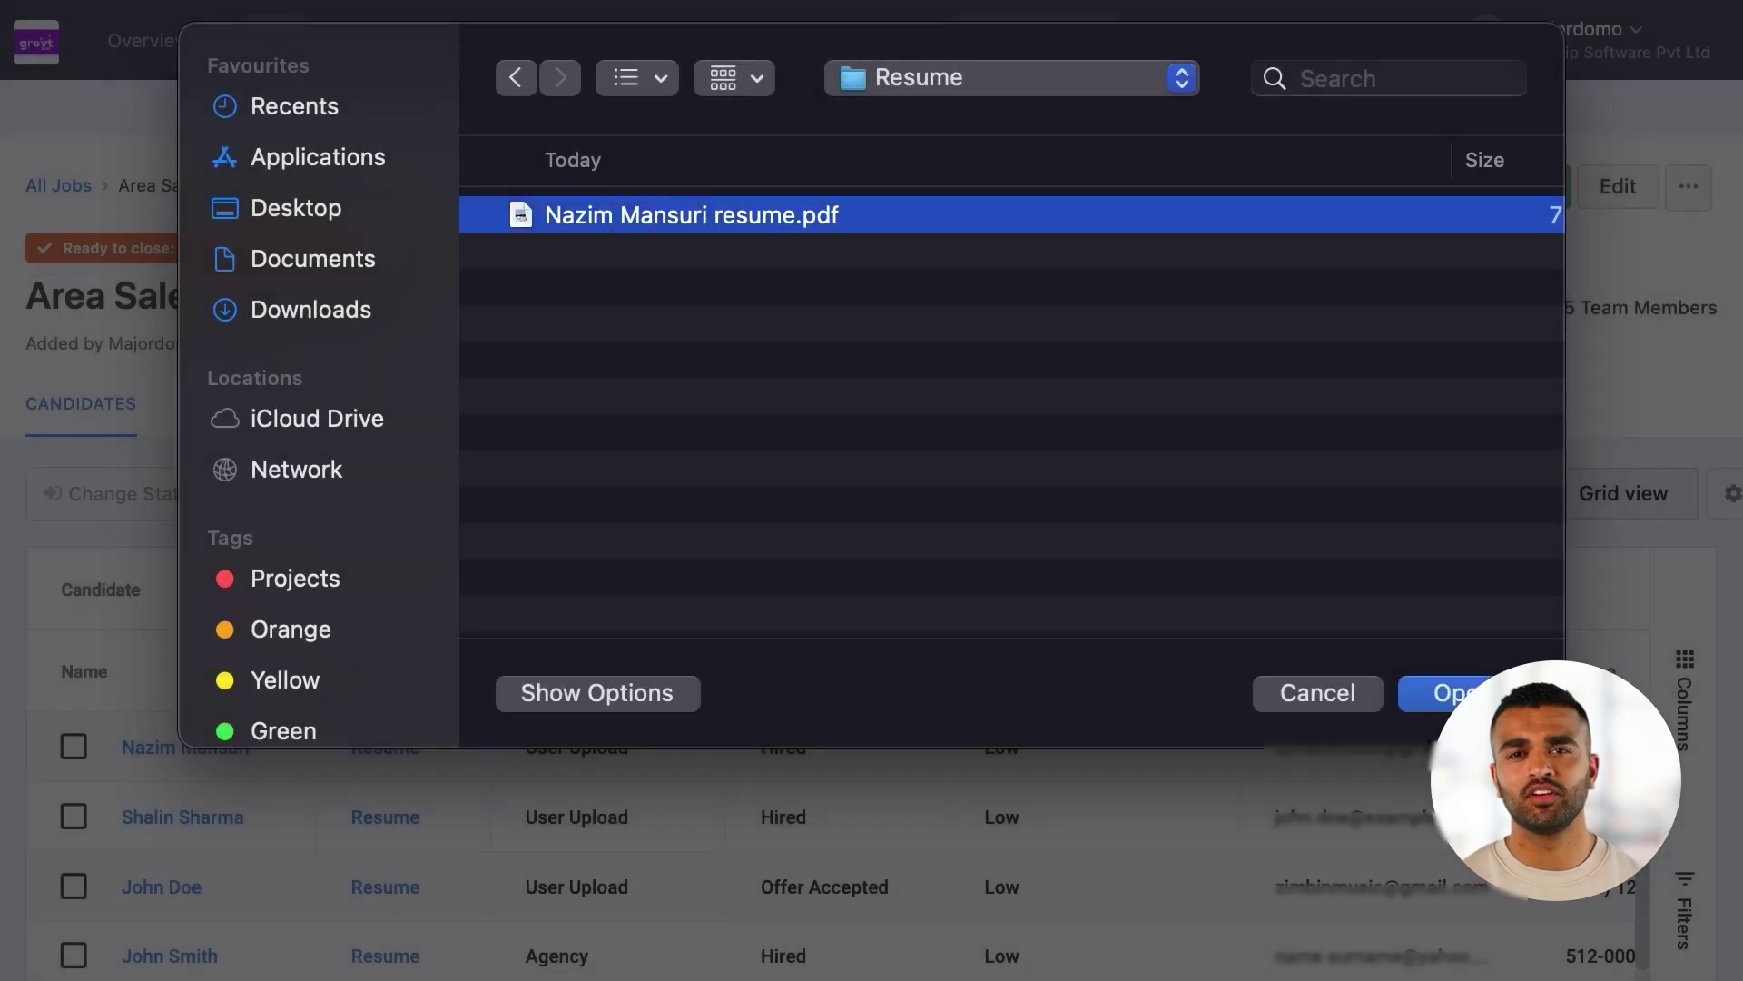
pyautogui.press('Return')
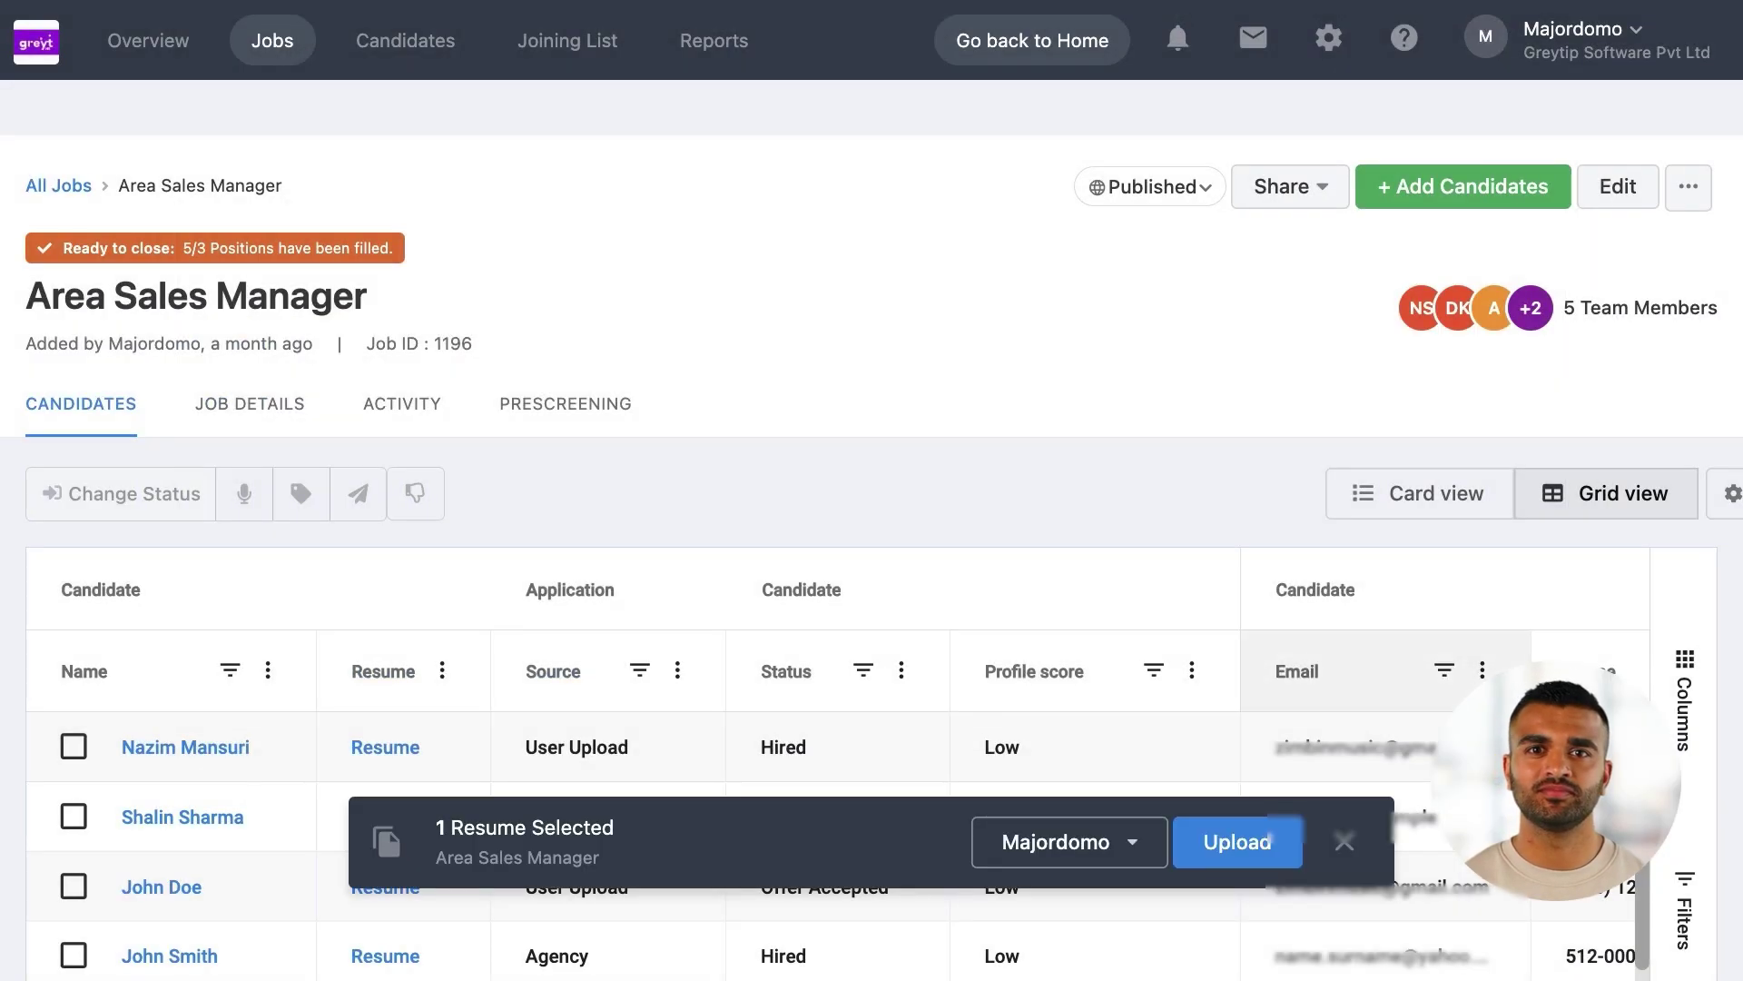
pyautogui.click(1239, 840)
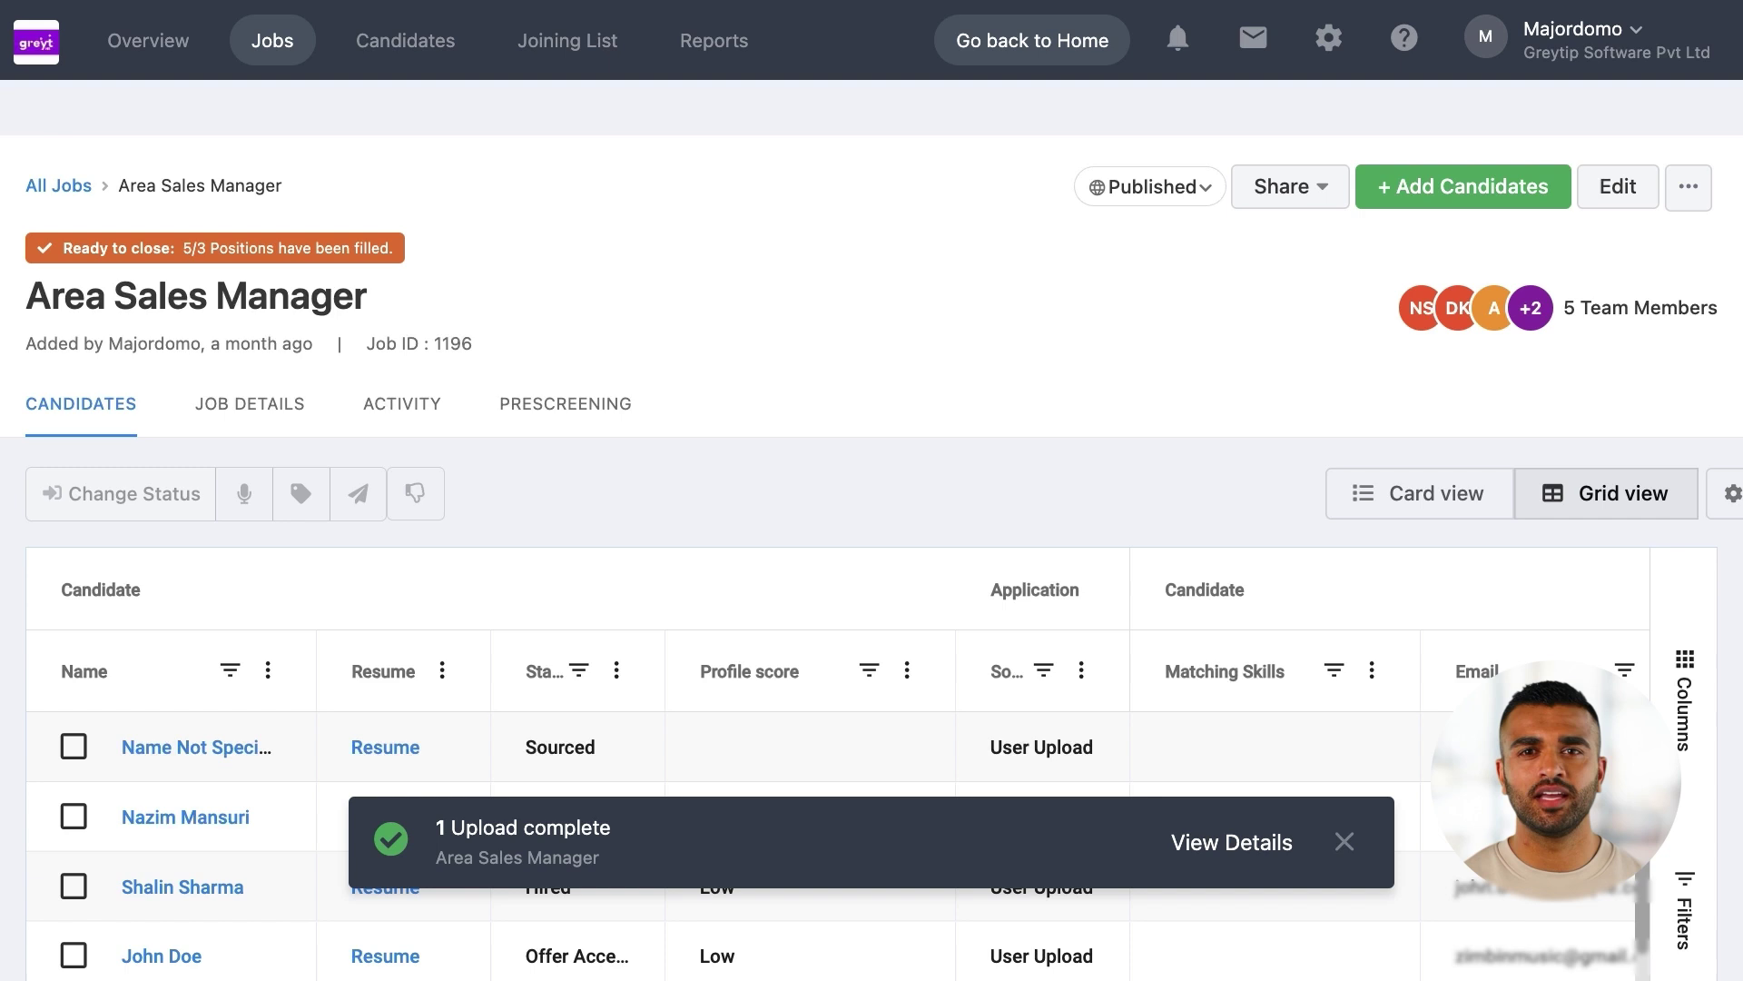
pyautogui.scroll(-4, 872, 636)
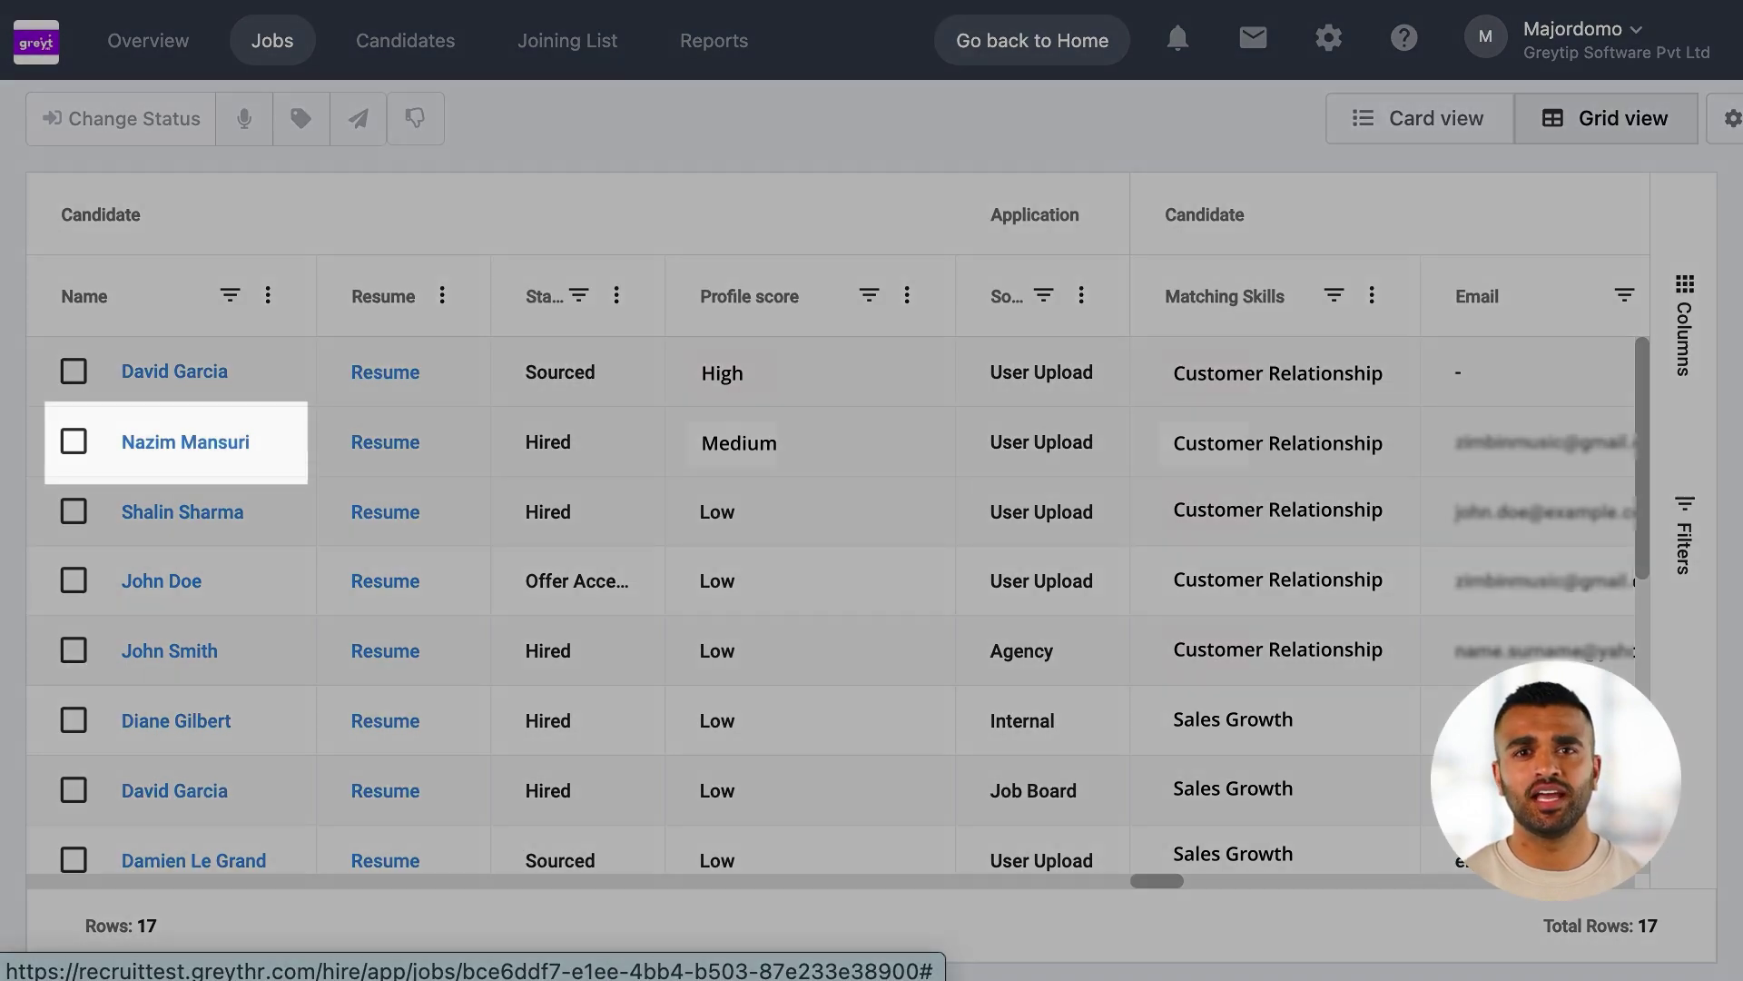
# Open the newly added candidate's profile
pyautogui.click(155, 444)
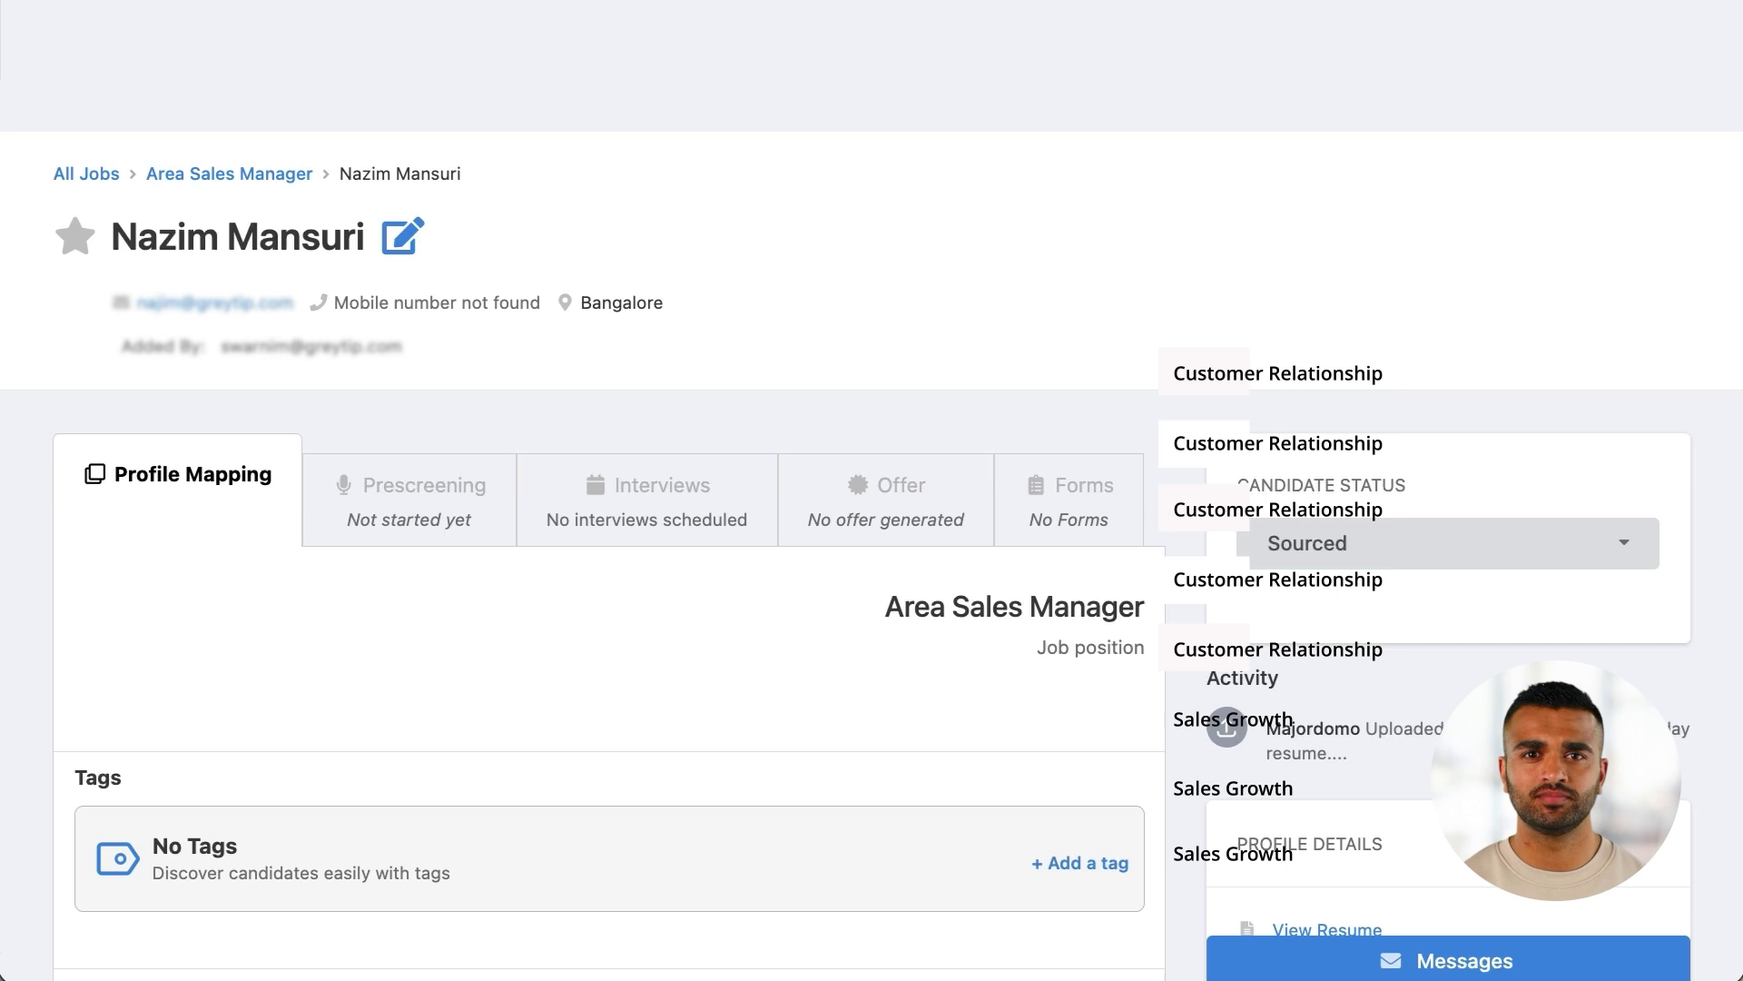
pyautogui.scroll(-2, 872, 508)
pyautogui.scroll(-2, 871, 509)
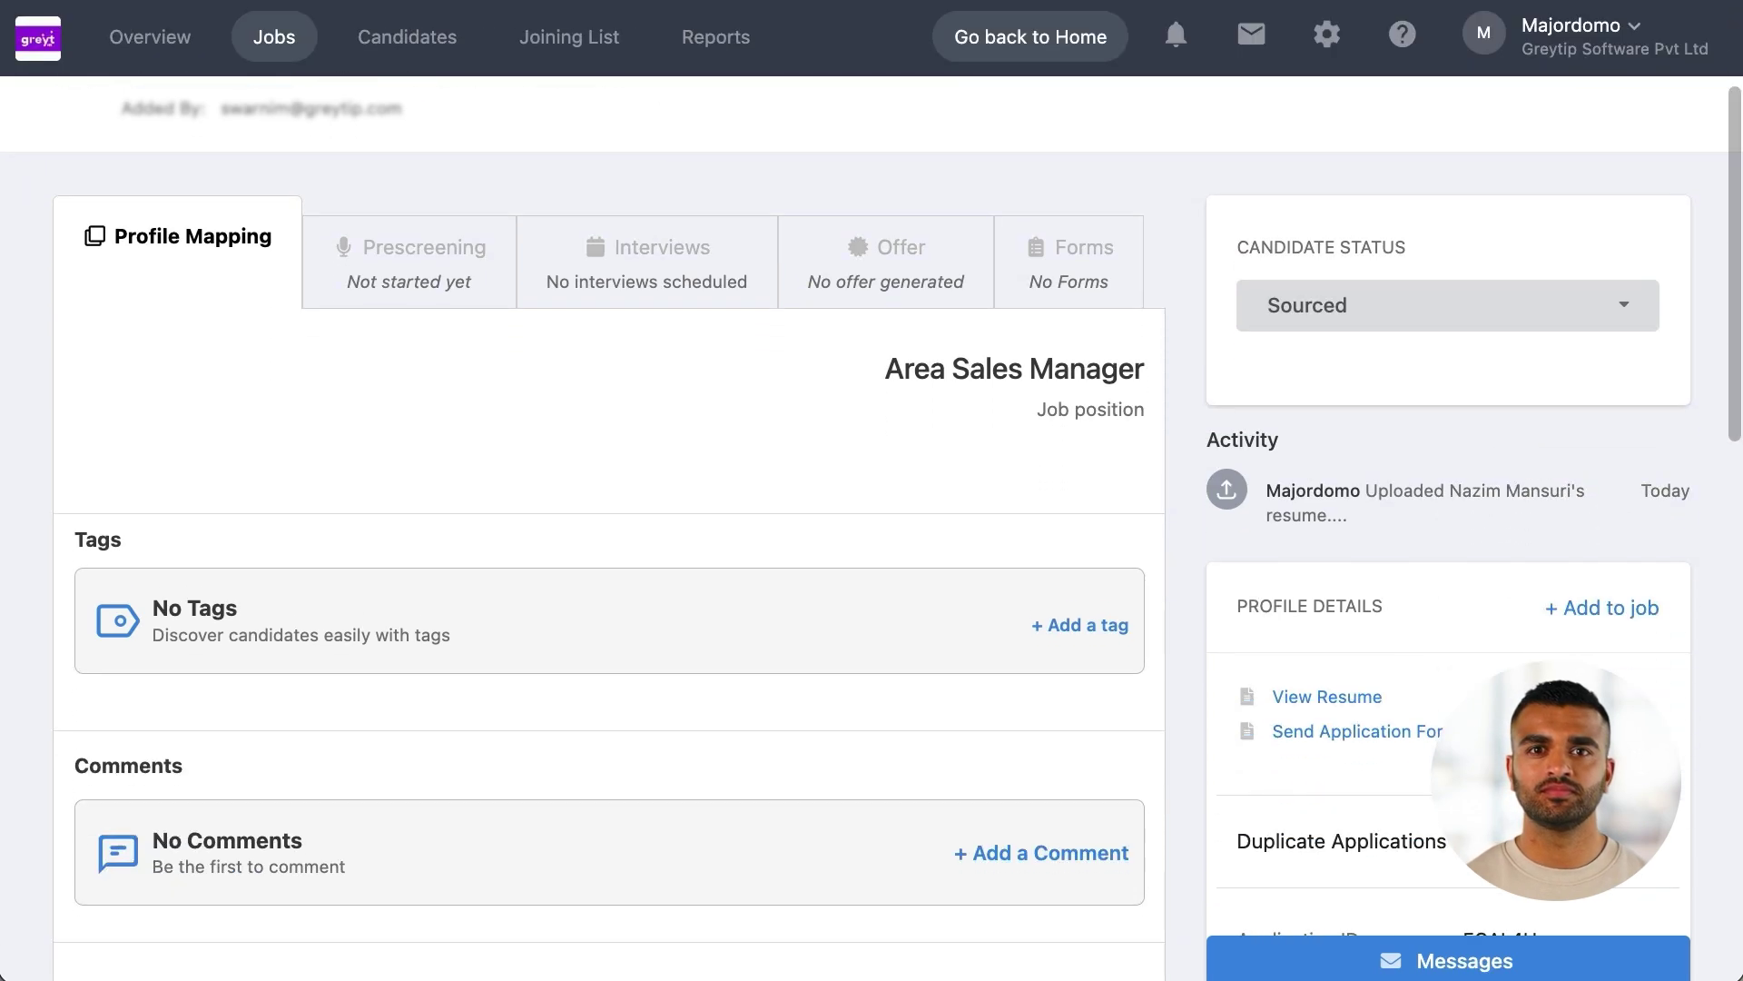
pyautogui.scroll(-3, 872, 509)
# Post a comment mentioning a colleague with the text 'Good to go.'
pyautogui.click(1028, 689)
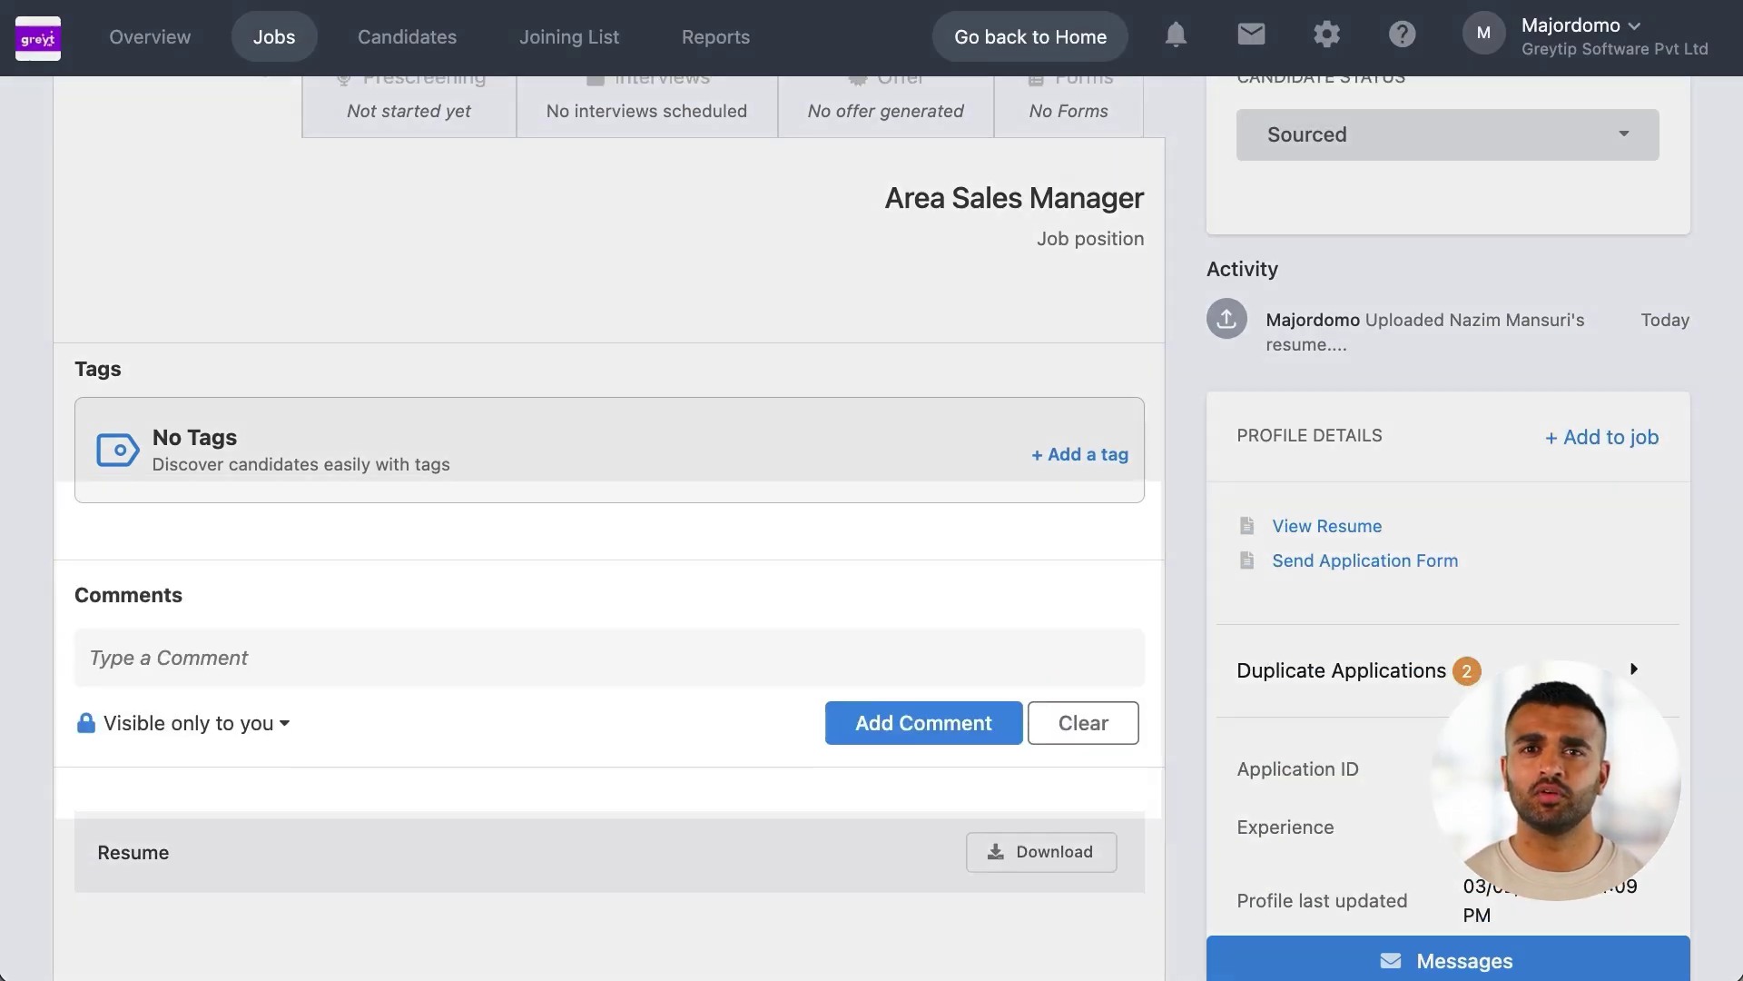
pyautogui.scroll(-1, 871, 508)
pyautogui.click(354, 575)
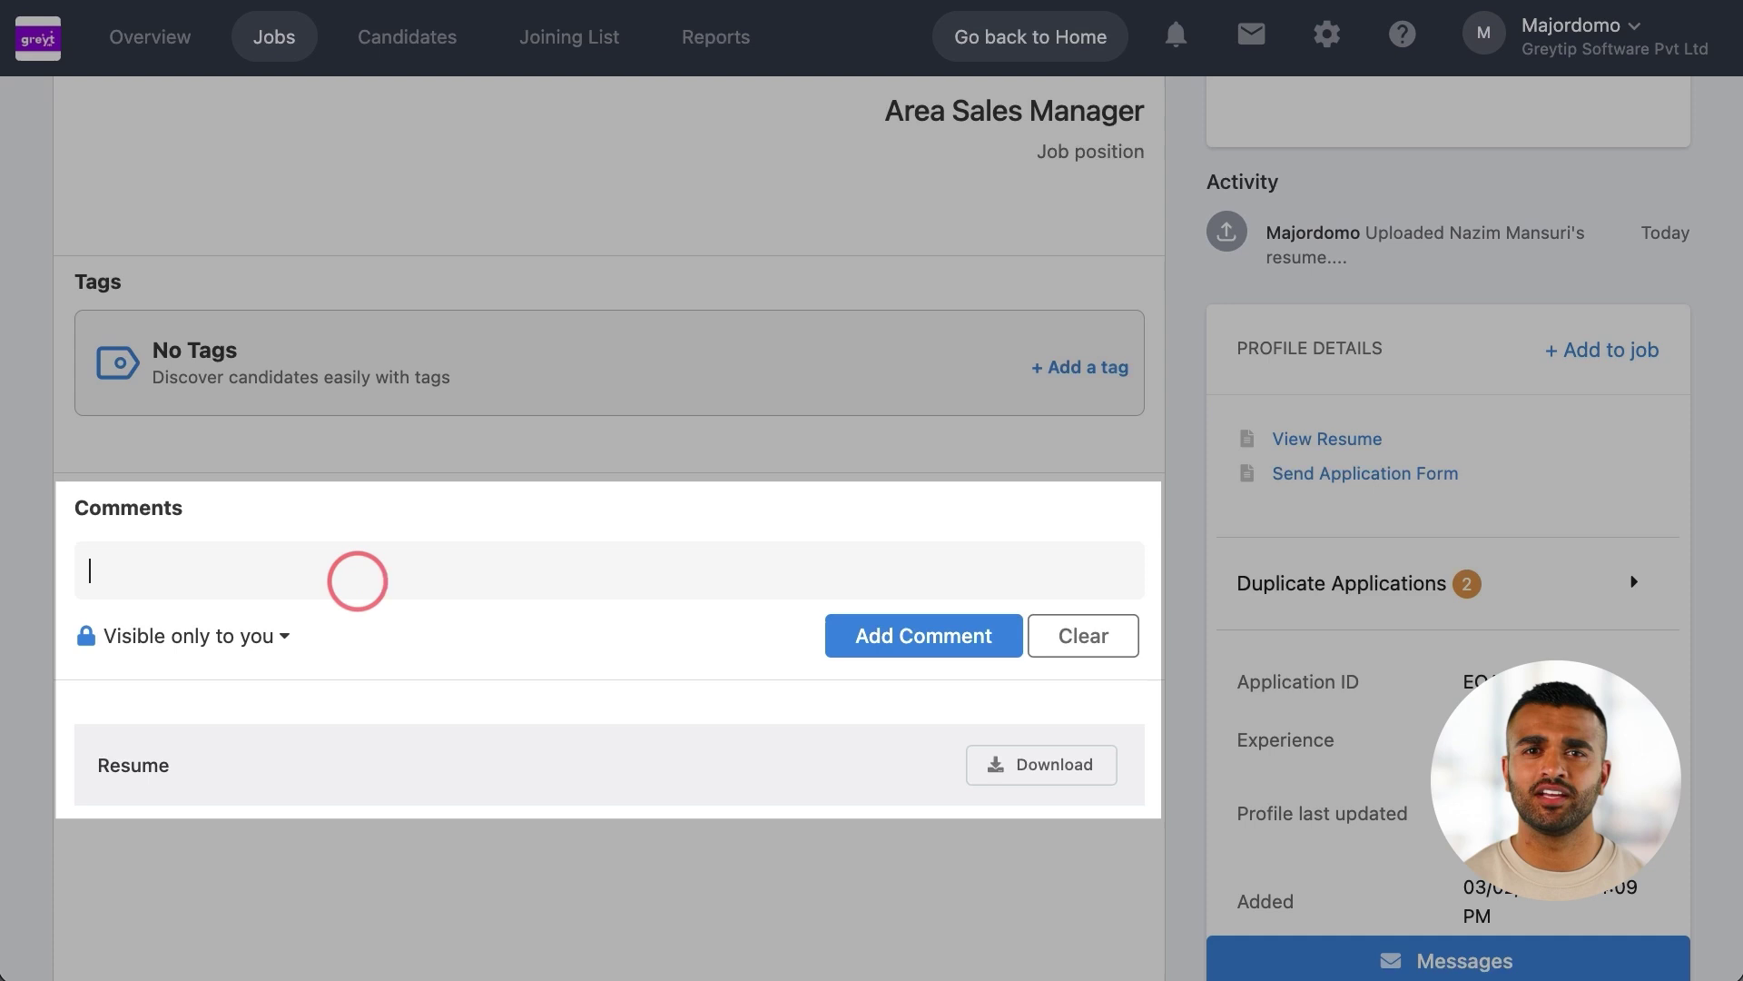
pyautogui.write('@')
pyautogui.press('Return')
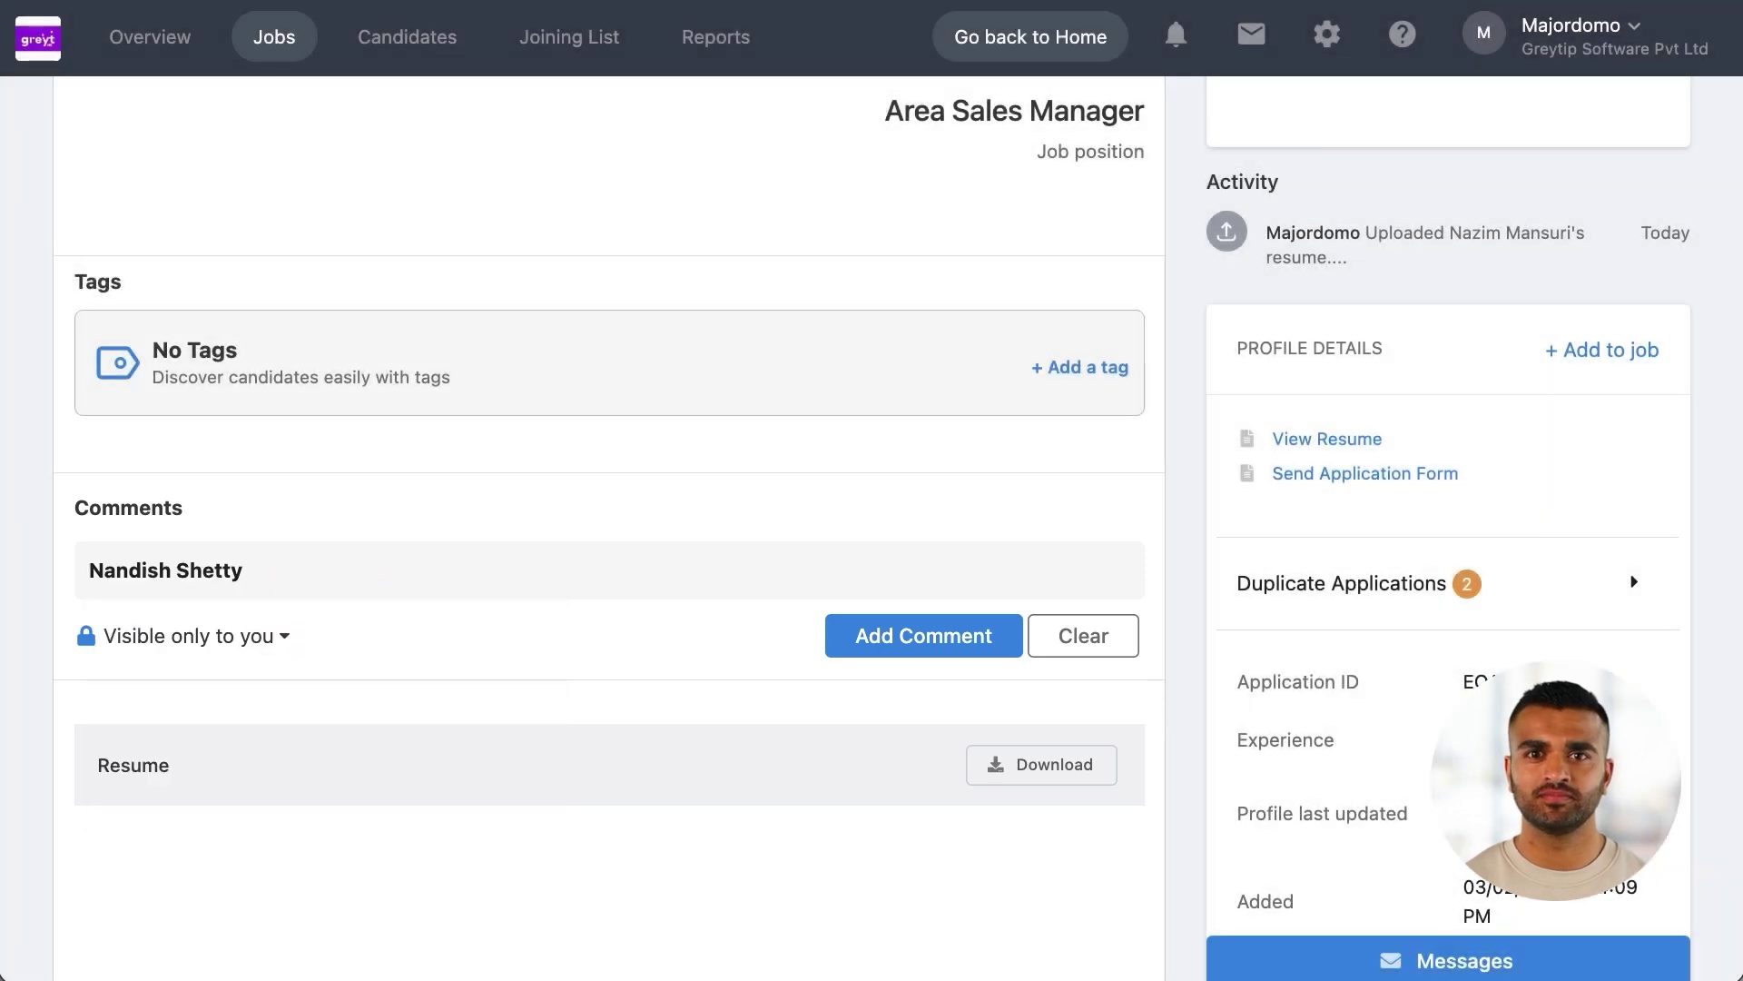
pyautogui.write('Good to go.')
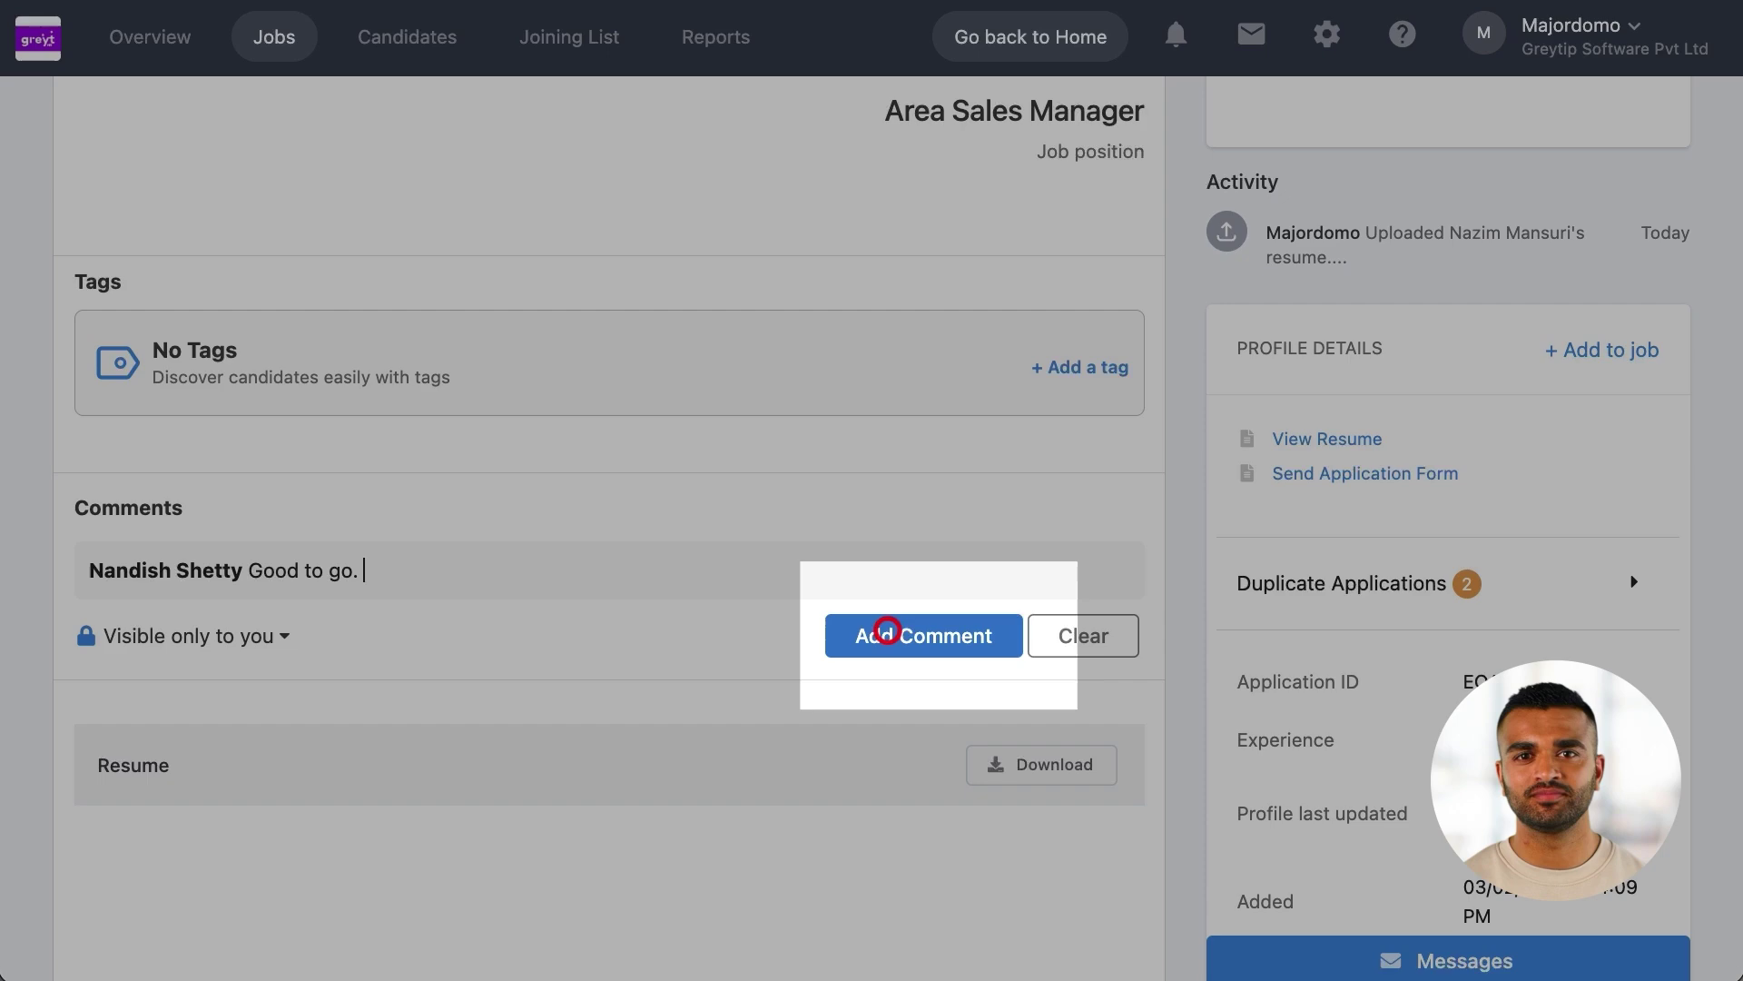
pyautogui.click(887, 630)
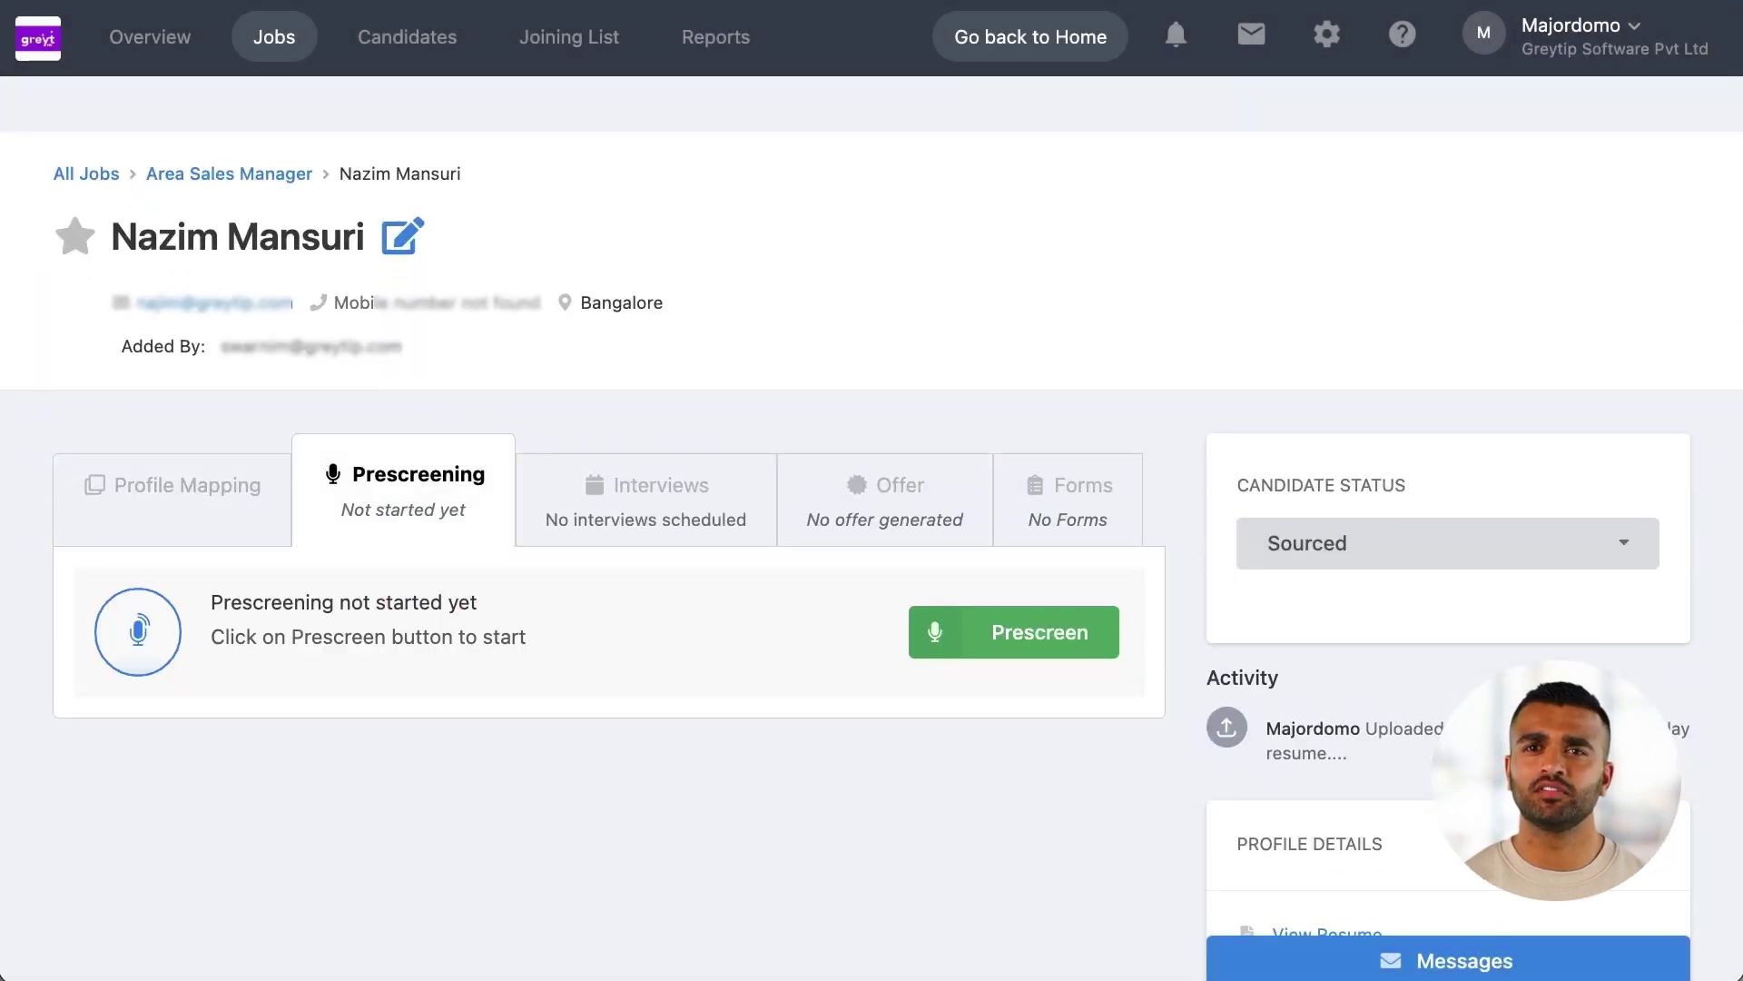
# Run the chatbot prescreening, answering Yes, Google as employer, and Area sales Manager as title
pyautogui.click(1032, 631)
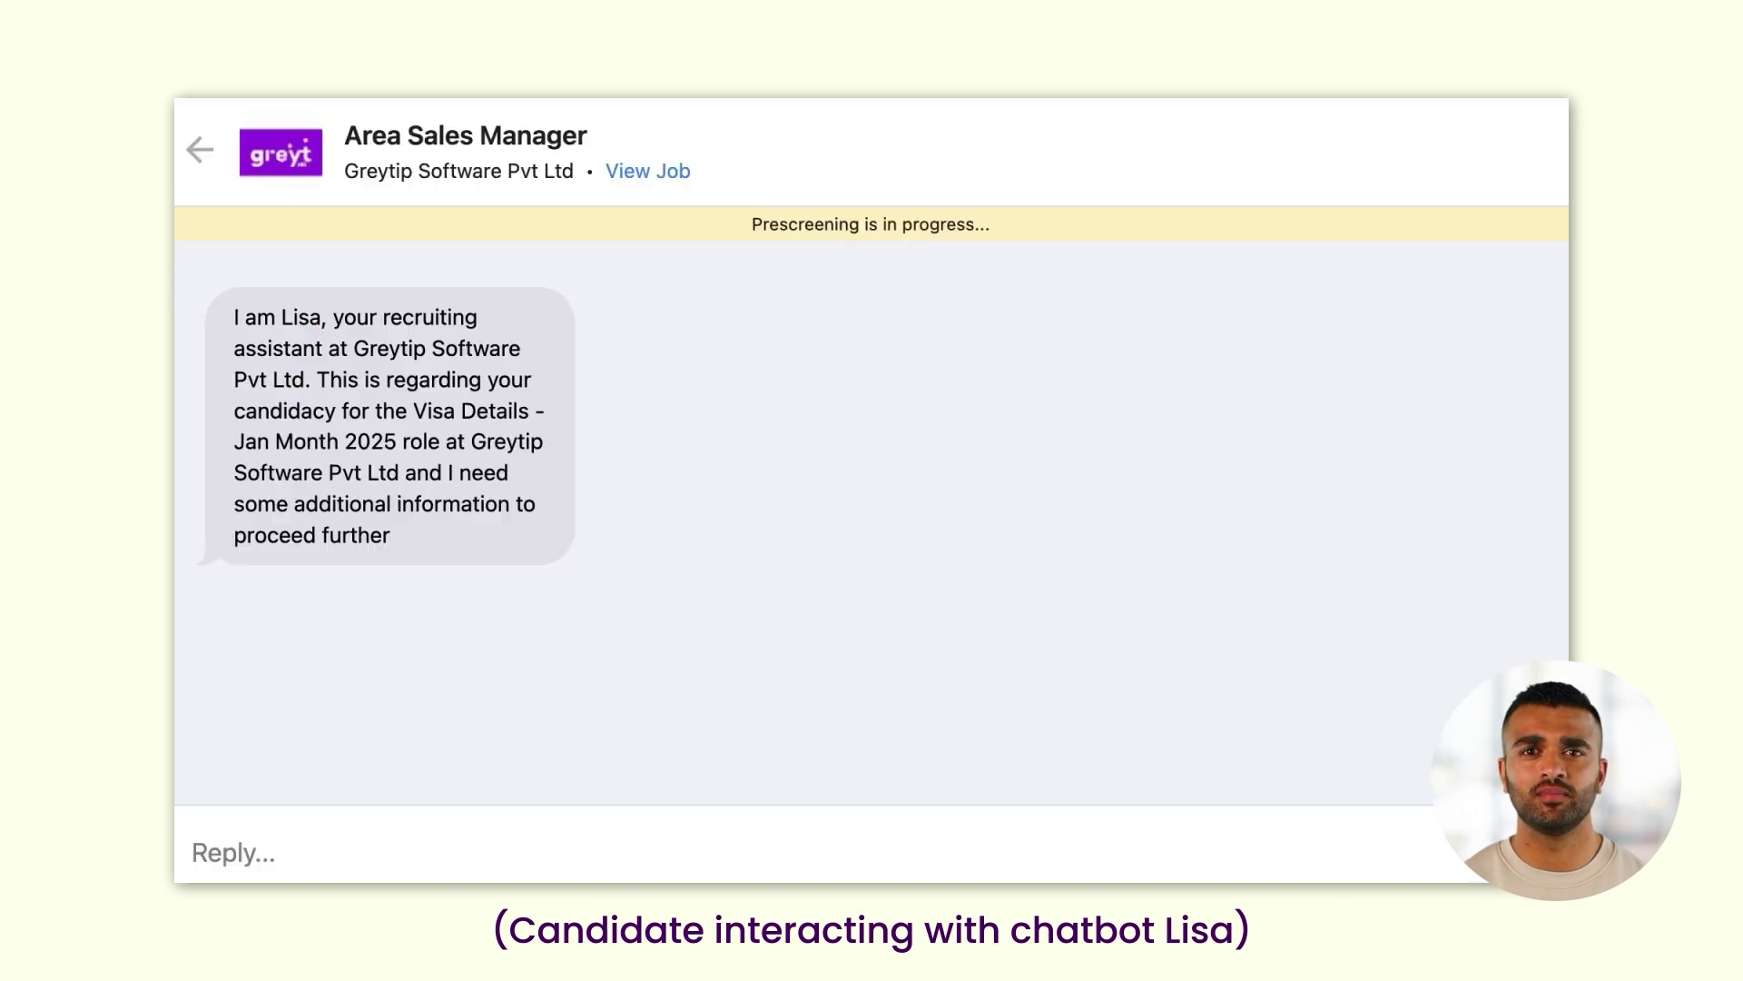
pyautogui.press('Return')
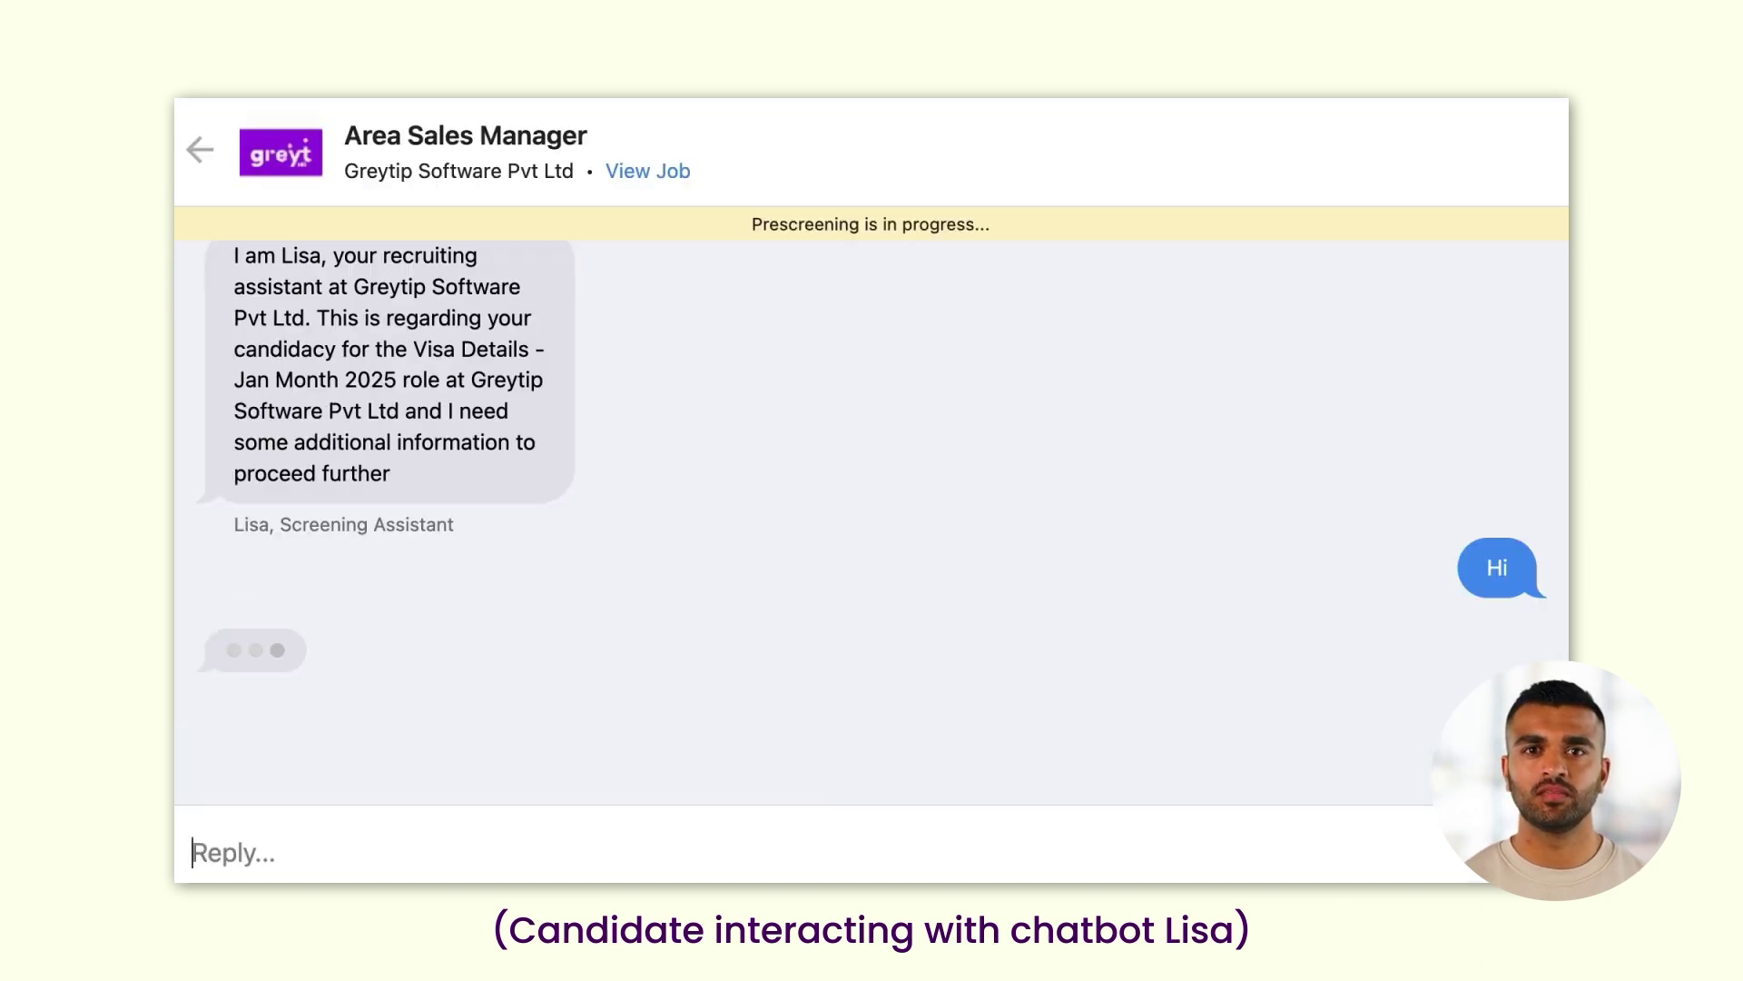
pyautogui.write('Yes')
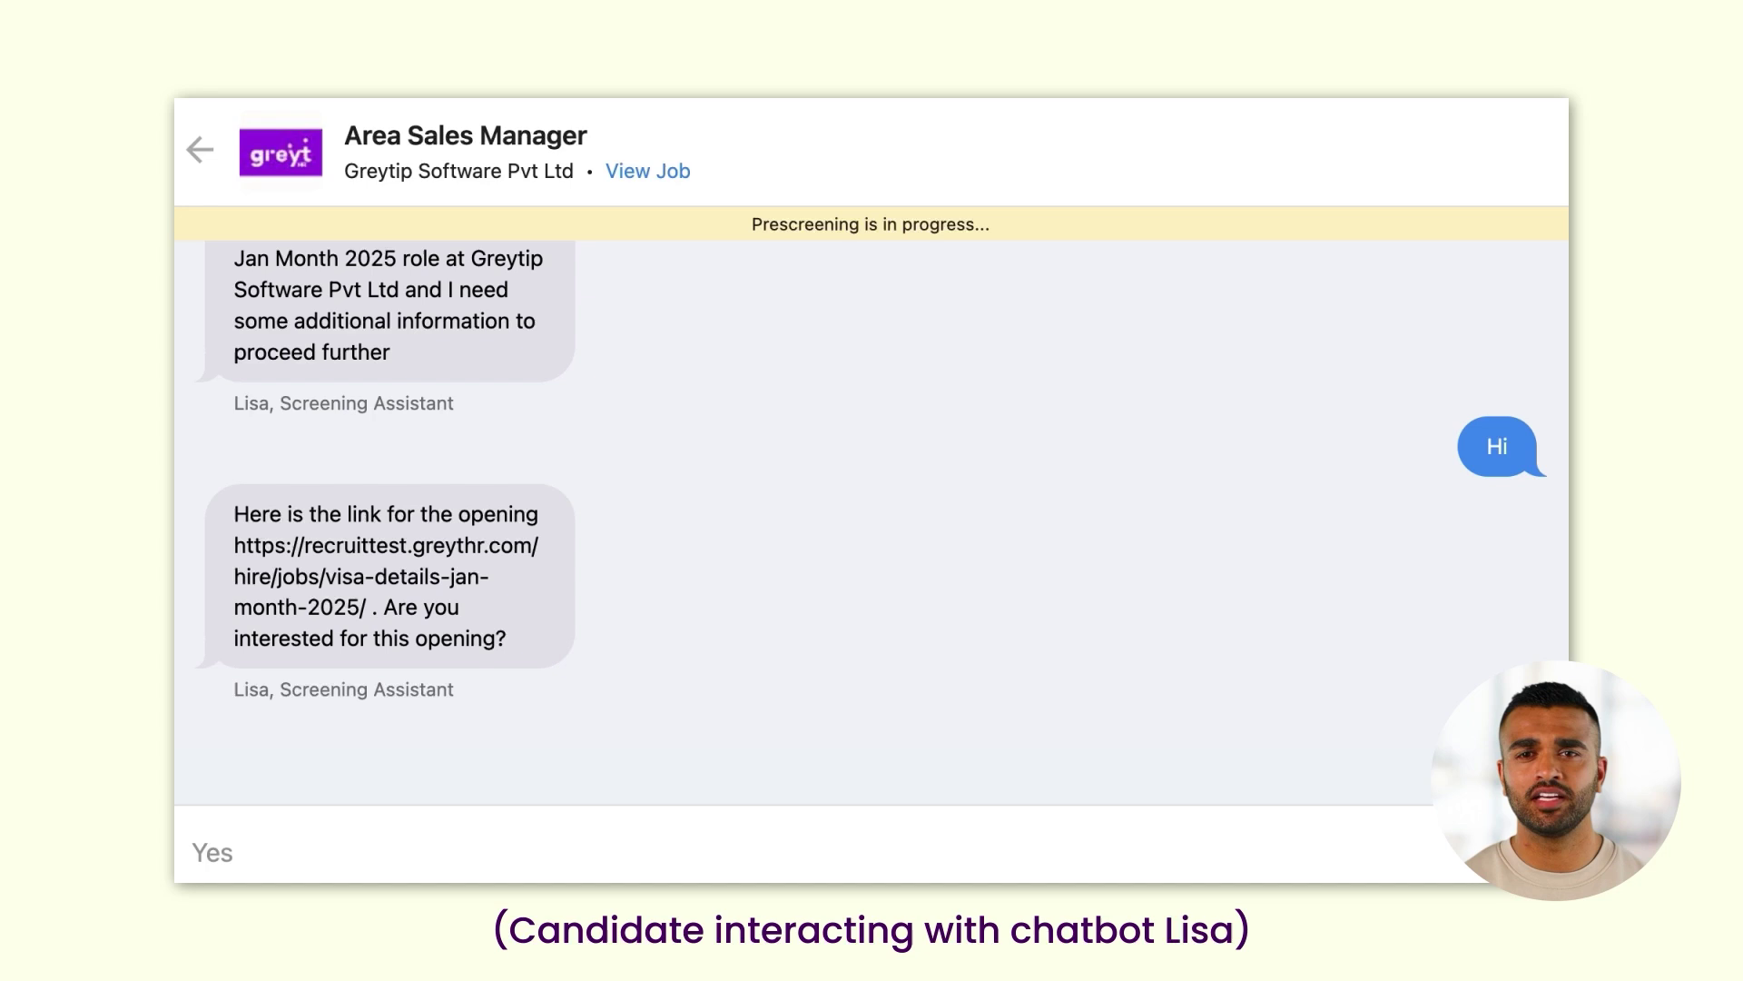
pyautogui.press('Return')
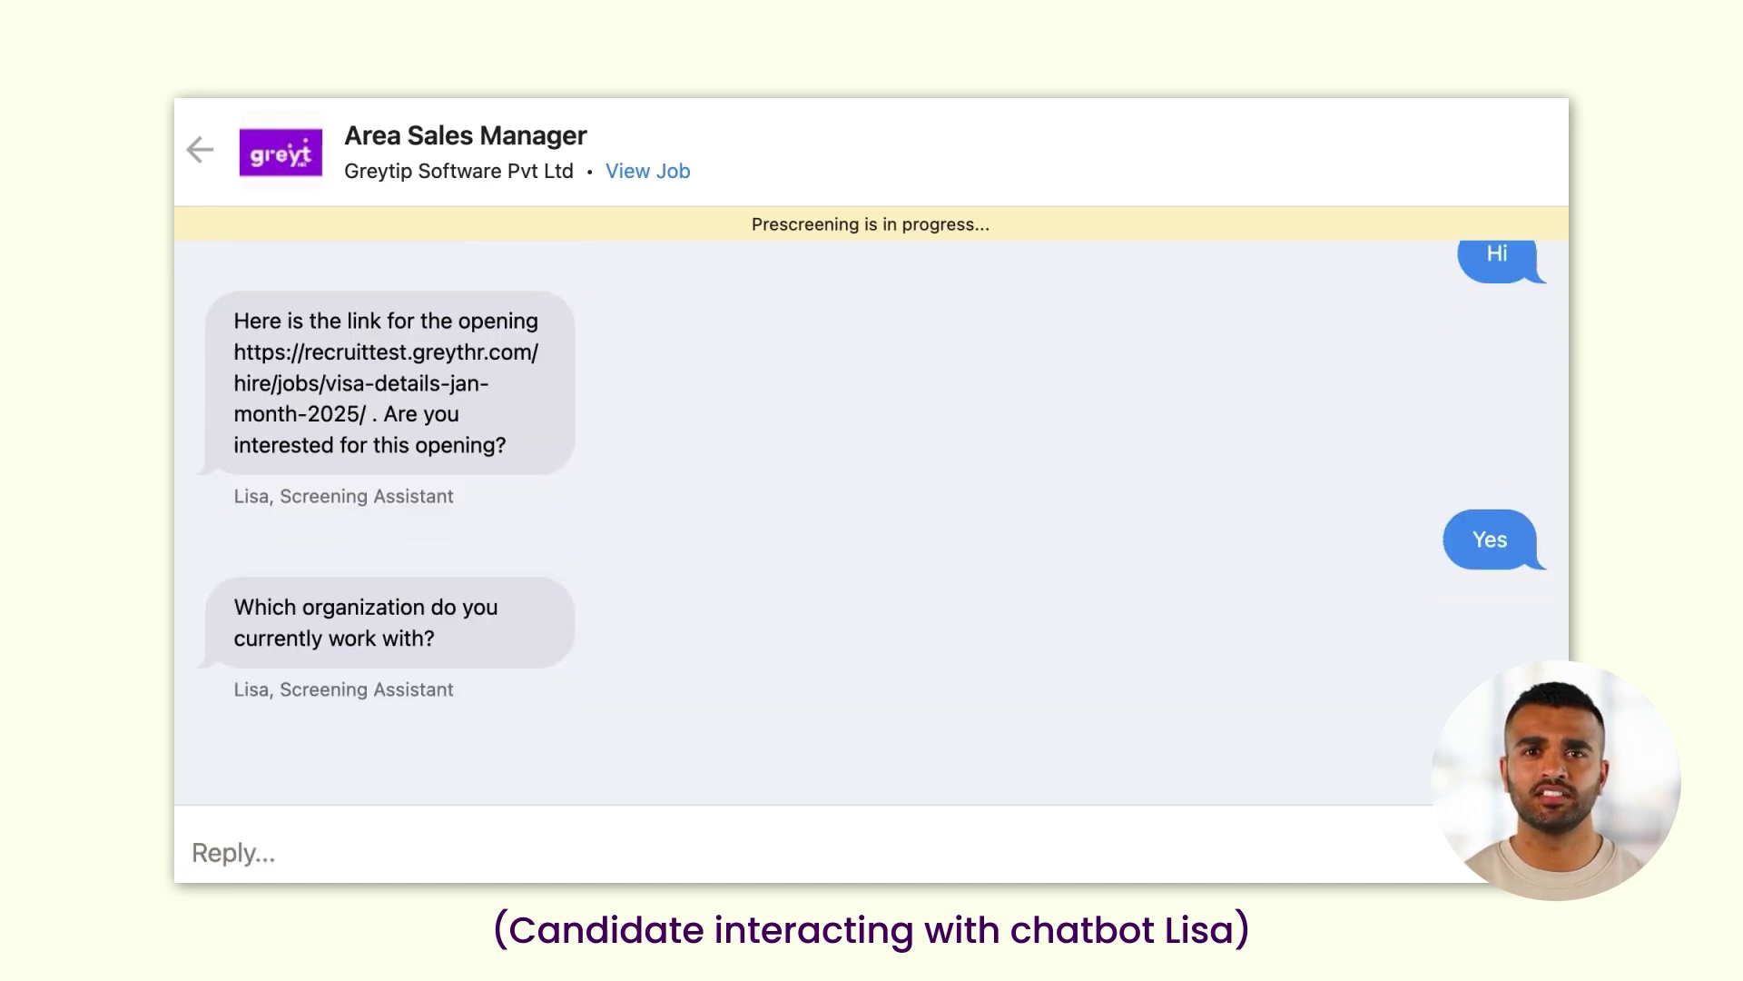
pyautogui.write('Google')
pyautogui.press('Return')
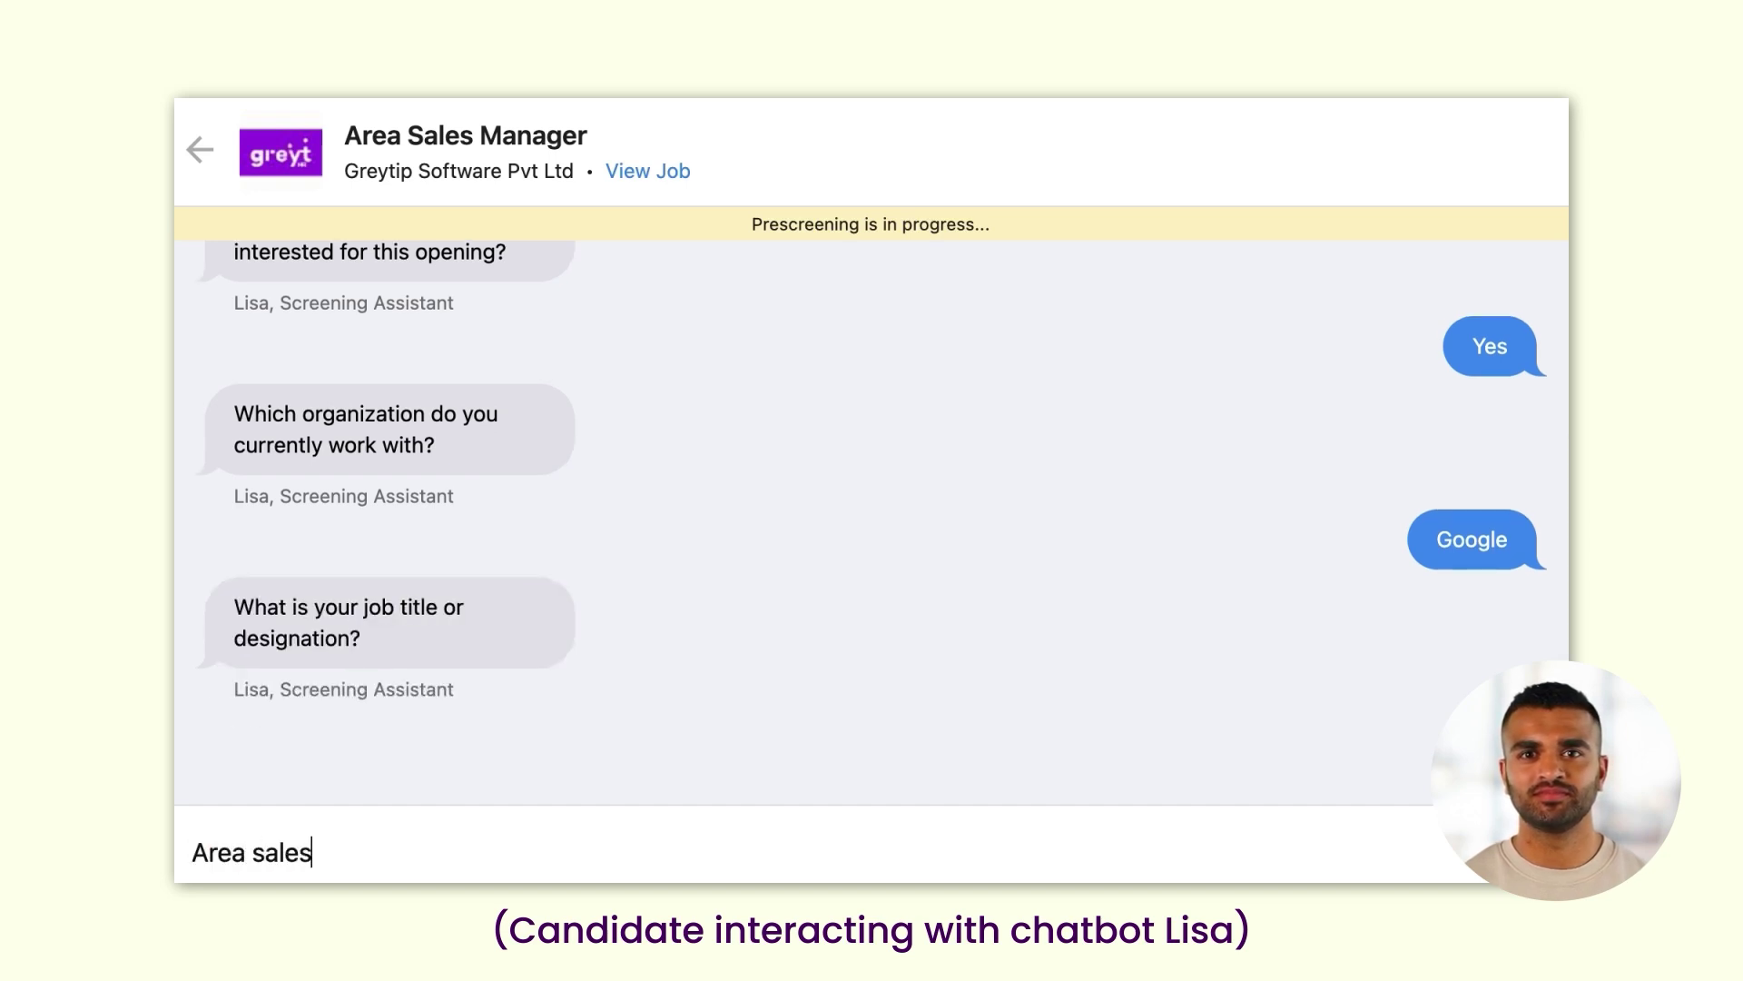
pyautogui.write('Area sales Manager')
pyautogui.press('Return')
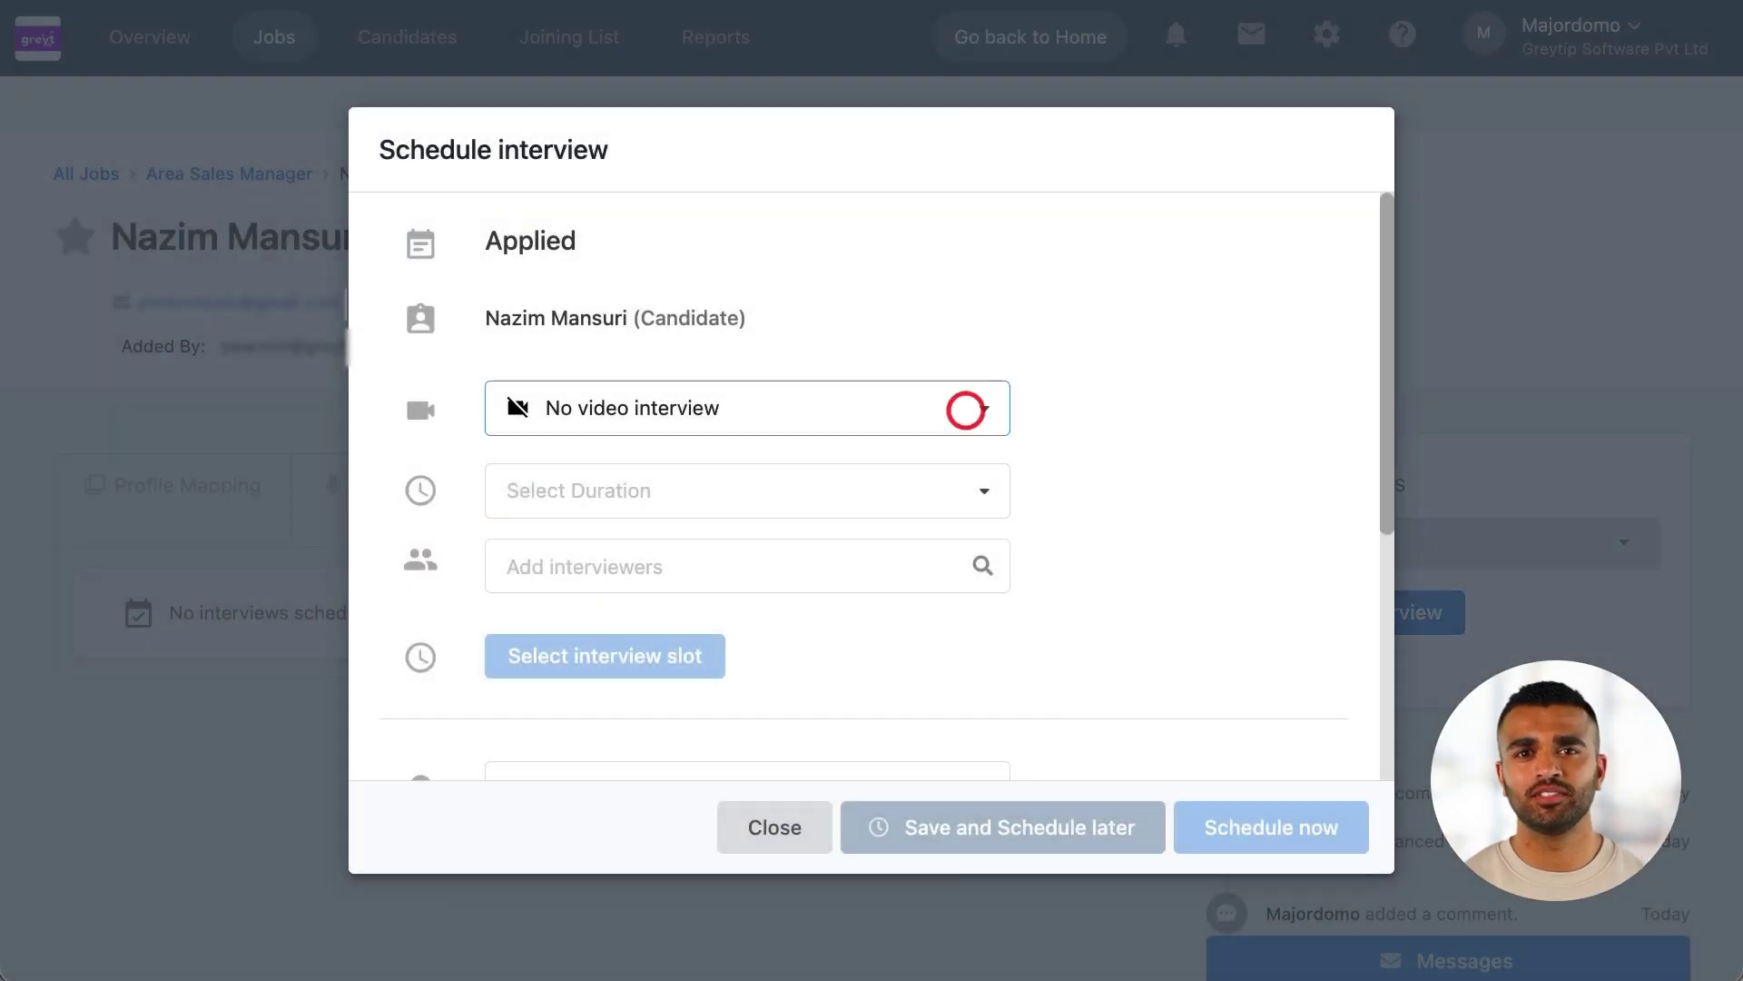
# Set up a 30-minute Google Meet interview and add interviewers
pyautogui.click(966, 409)
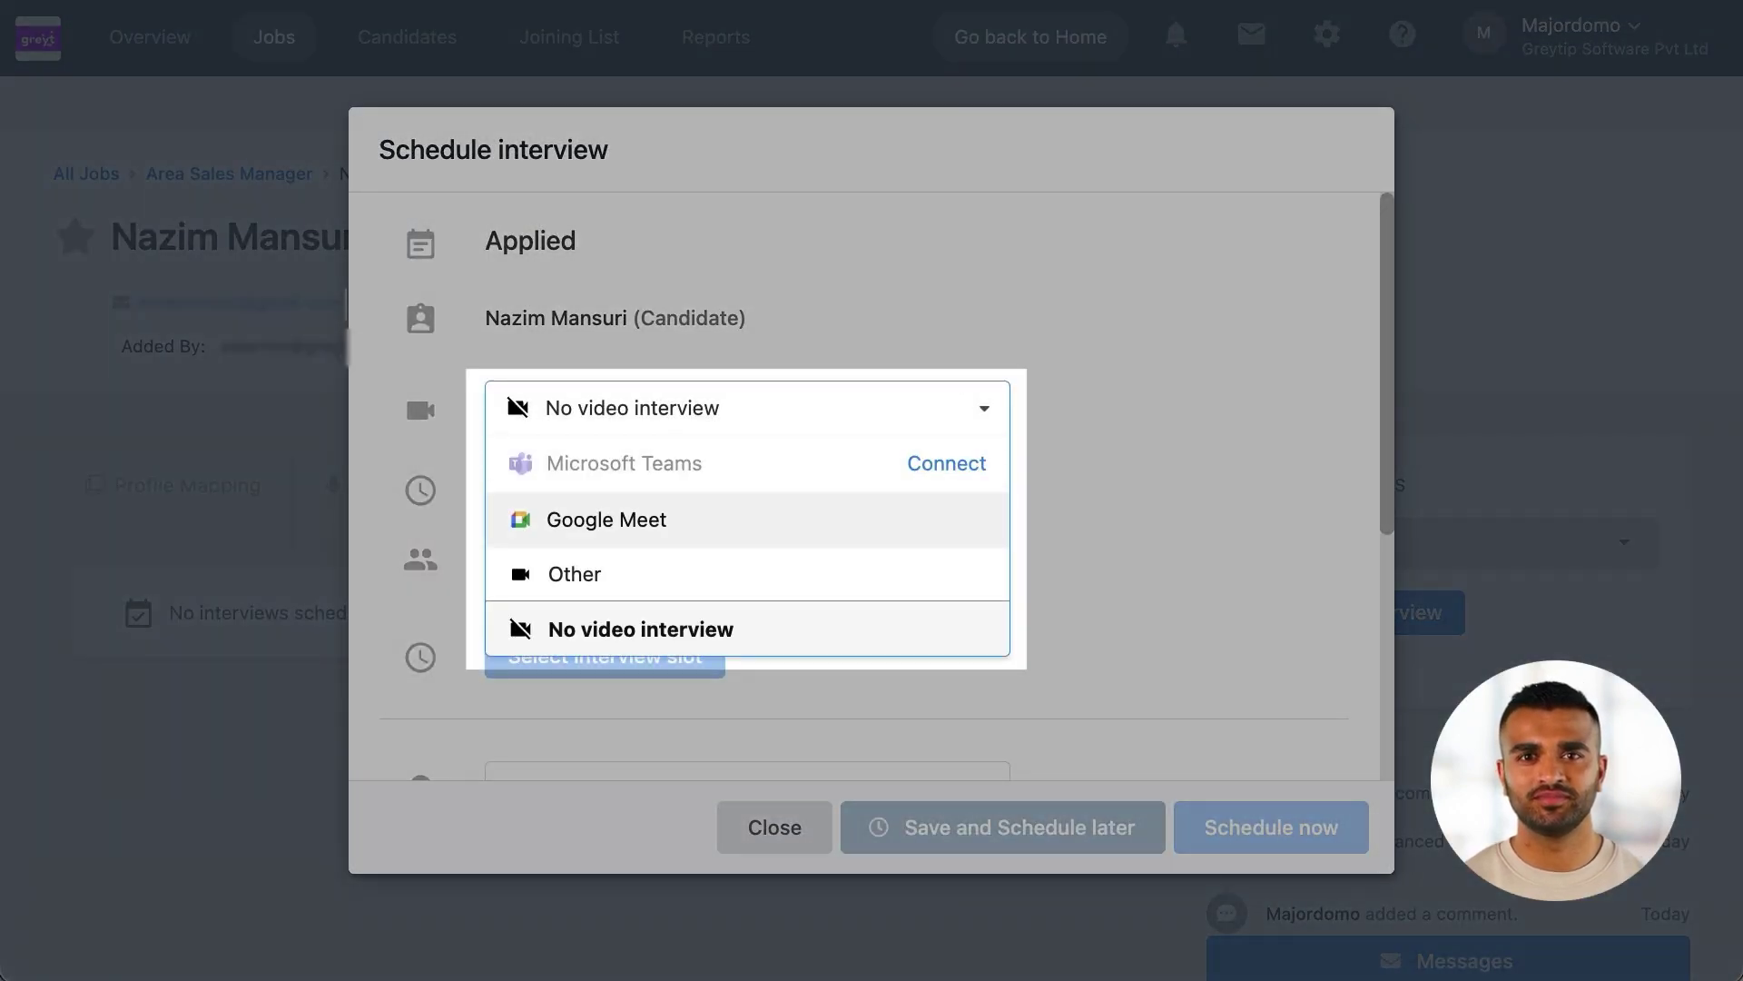
pyautogui.click(606, 519)
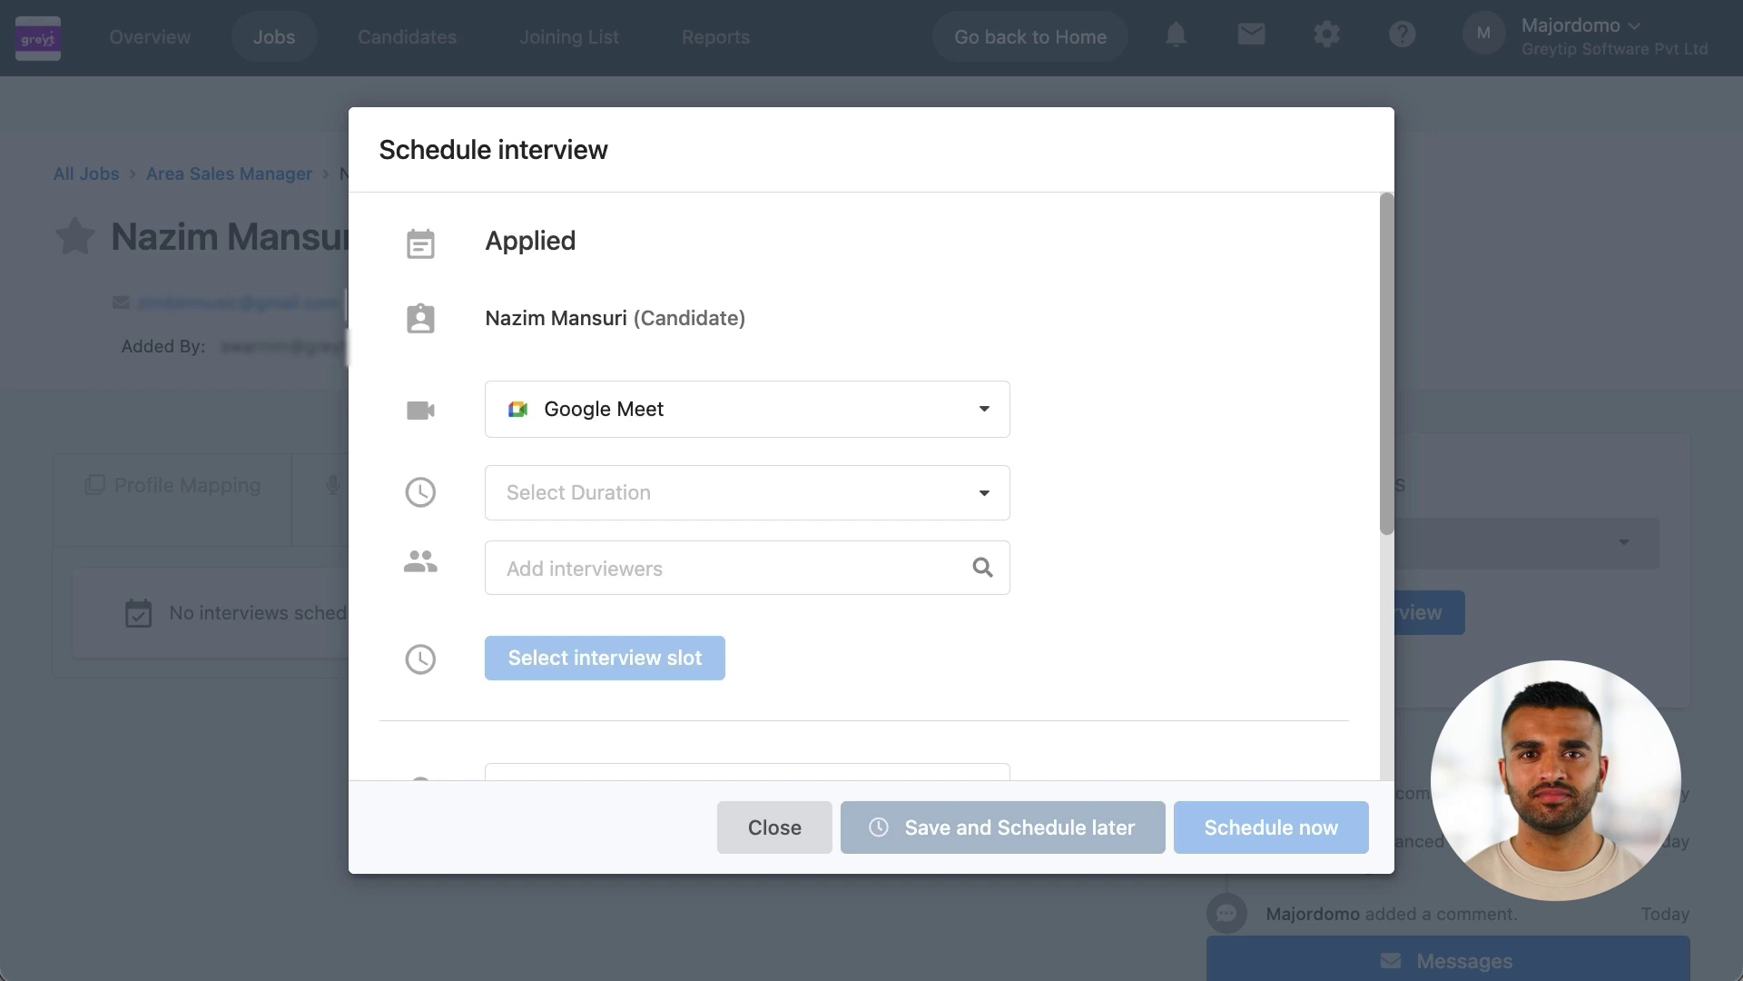
pyautogui.click(867, 495)
pyautogui.click(775, 662)
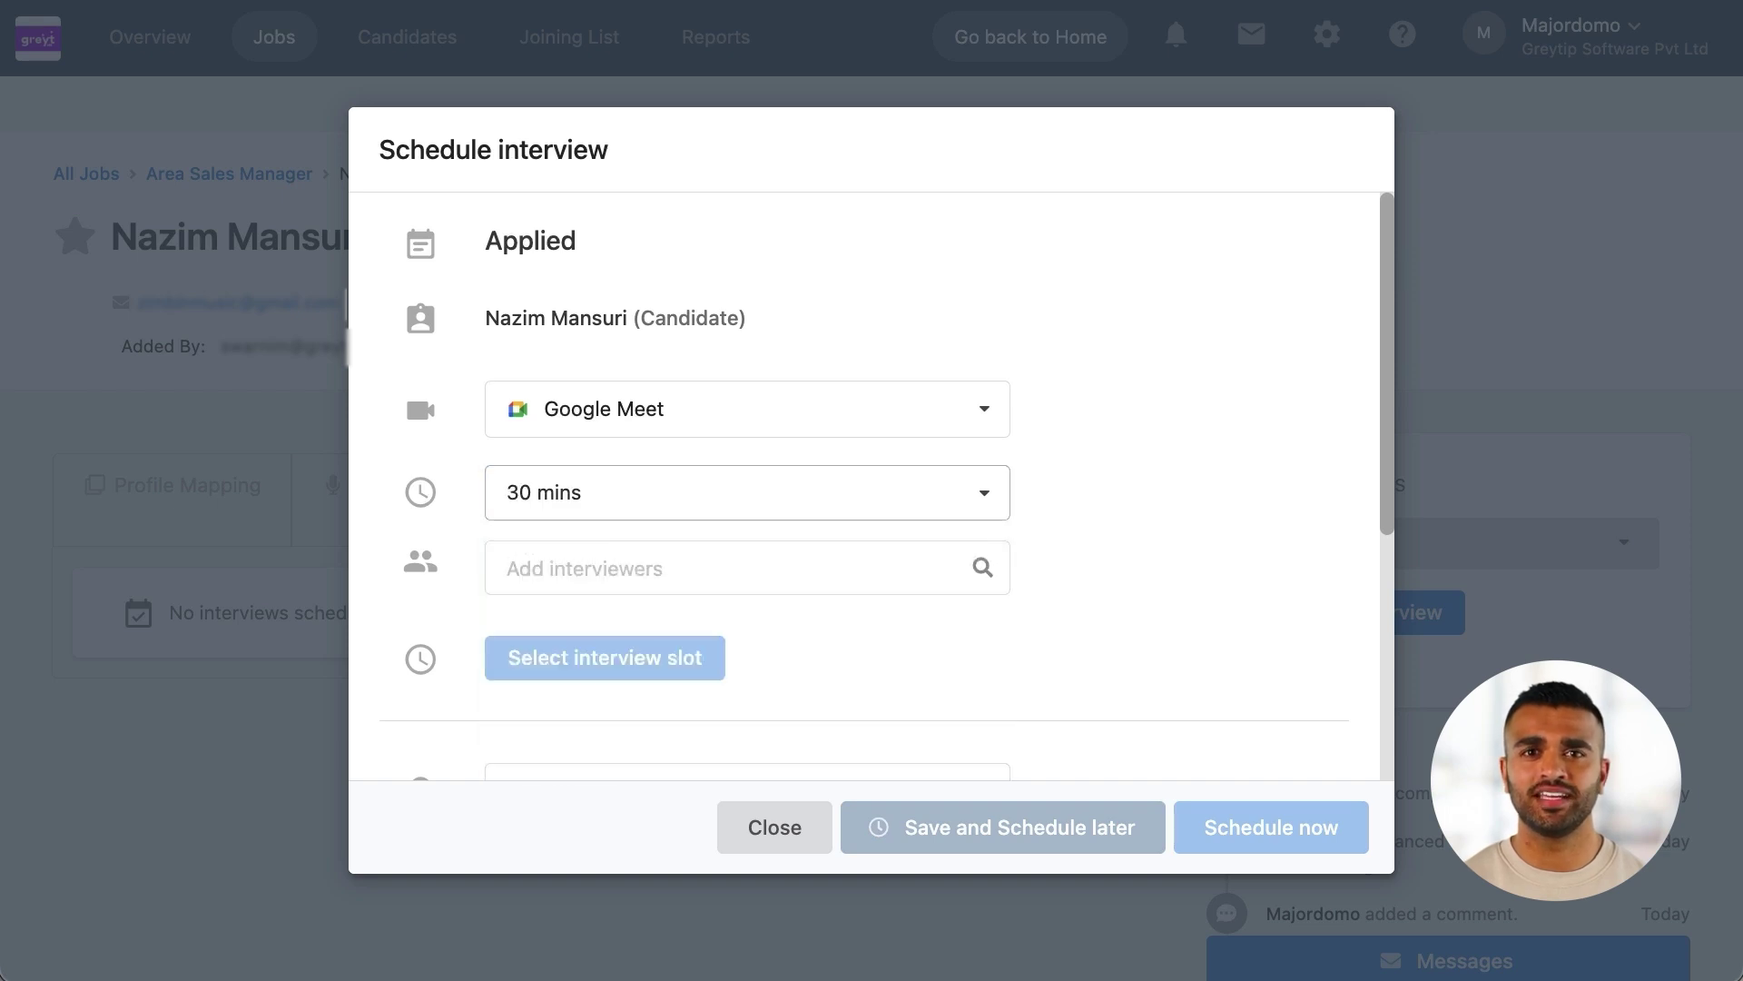
pyautogui.click(646, 576)
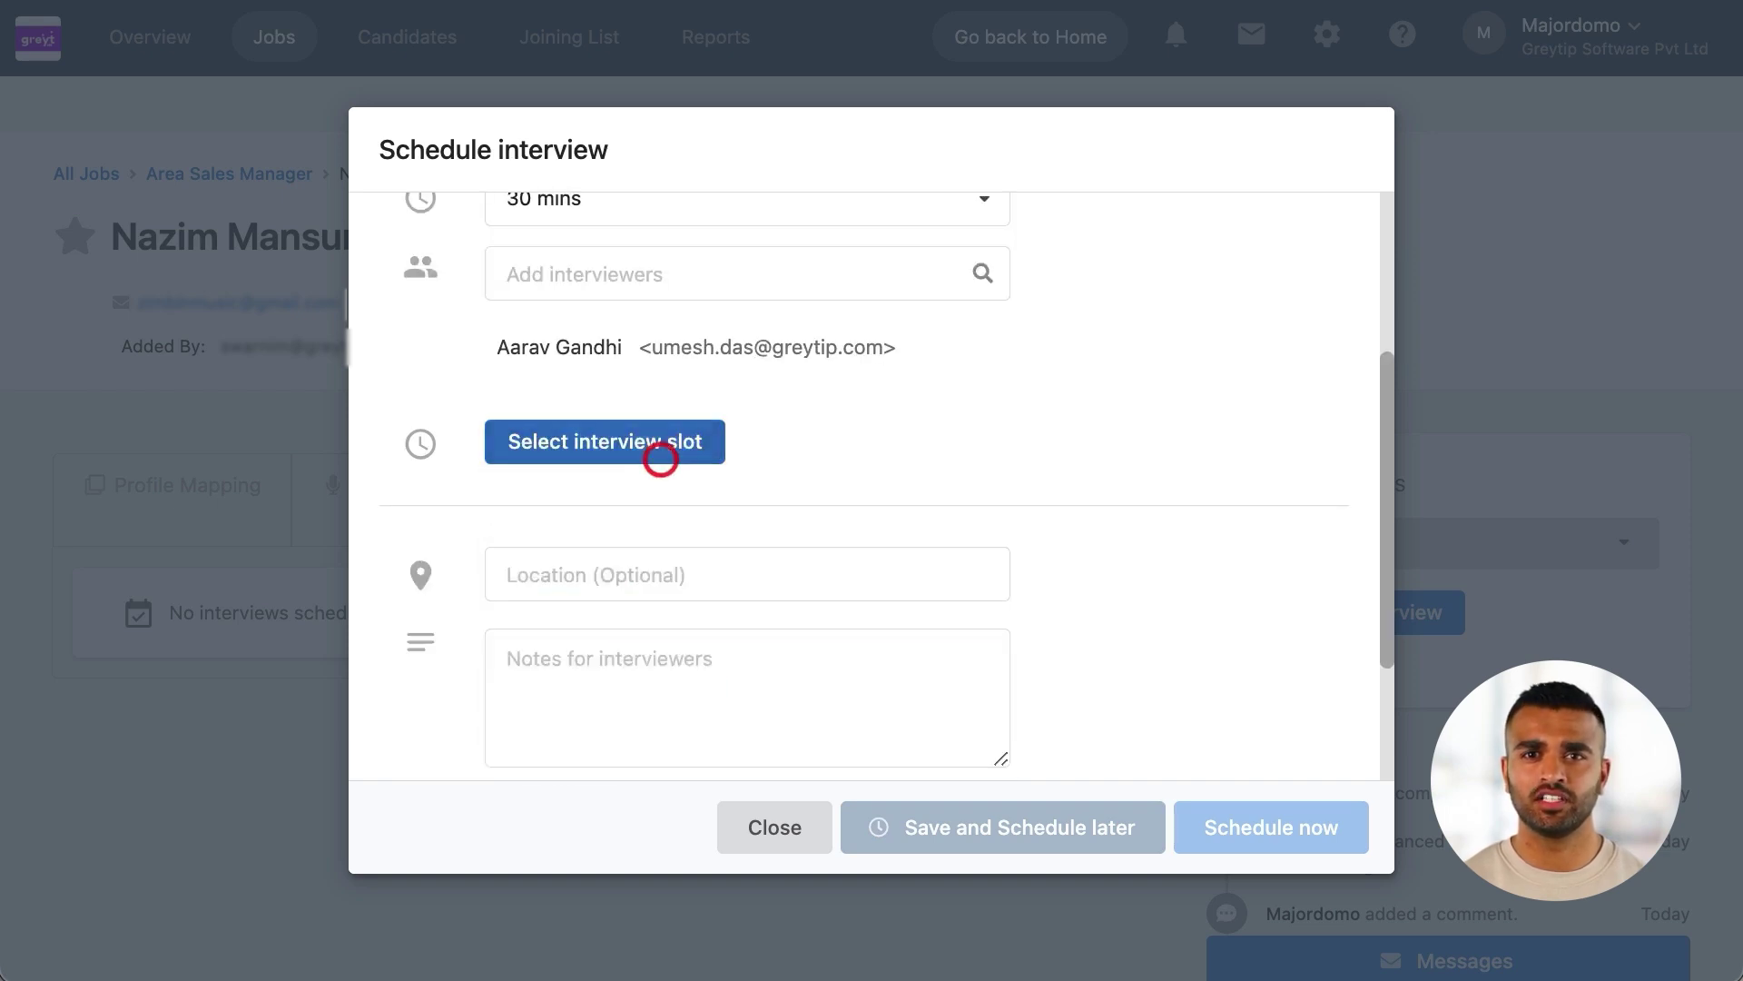
# Book the Wed, Feb 05, 2025 1:00 PM slot and schedule the interview
pyautogui.click(662, 454)
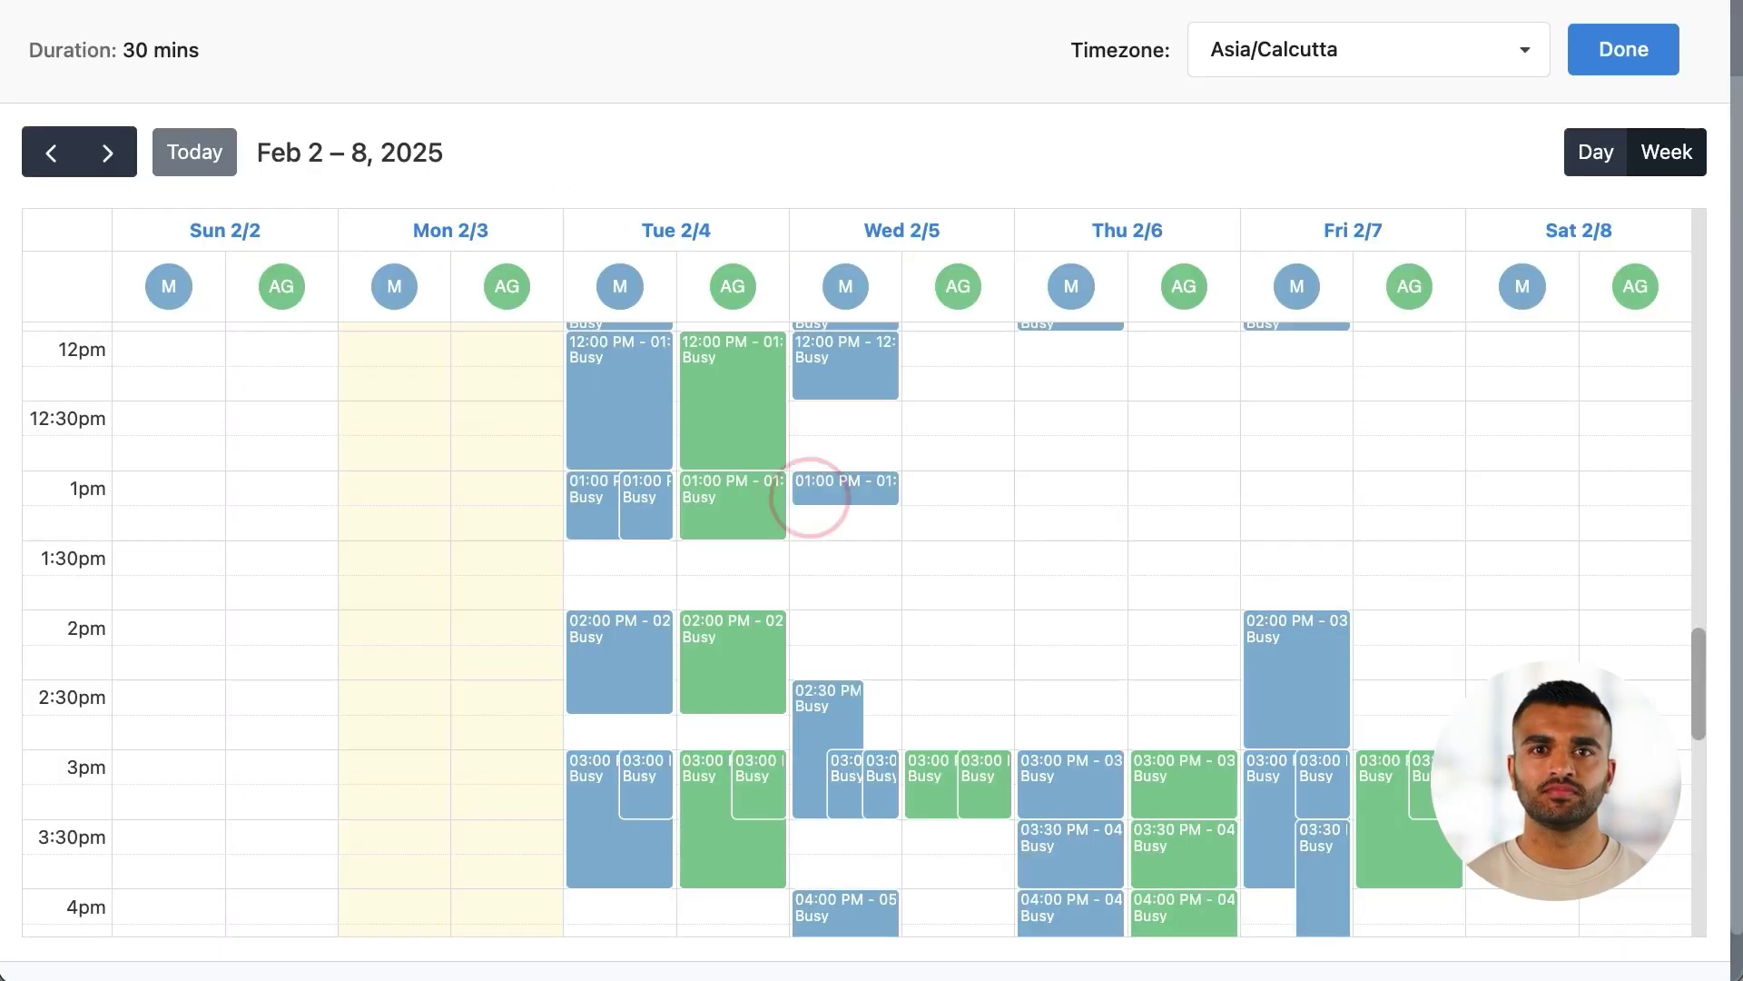
pyautogui.click(820, 496)
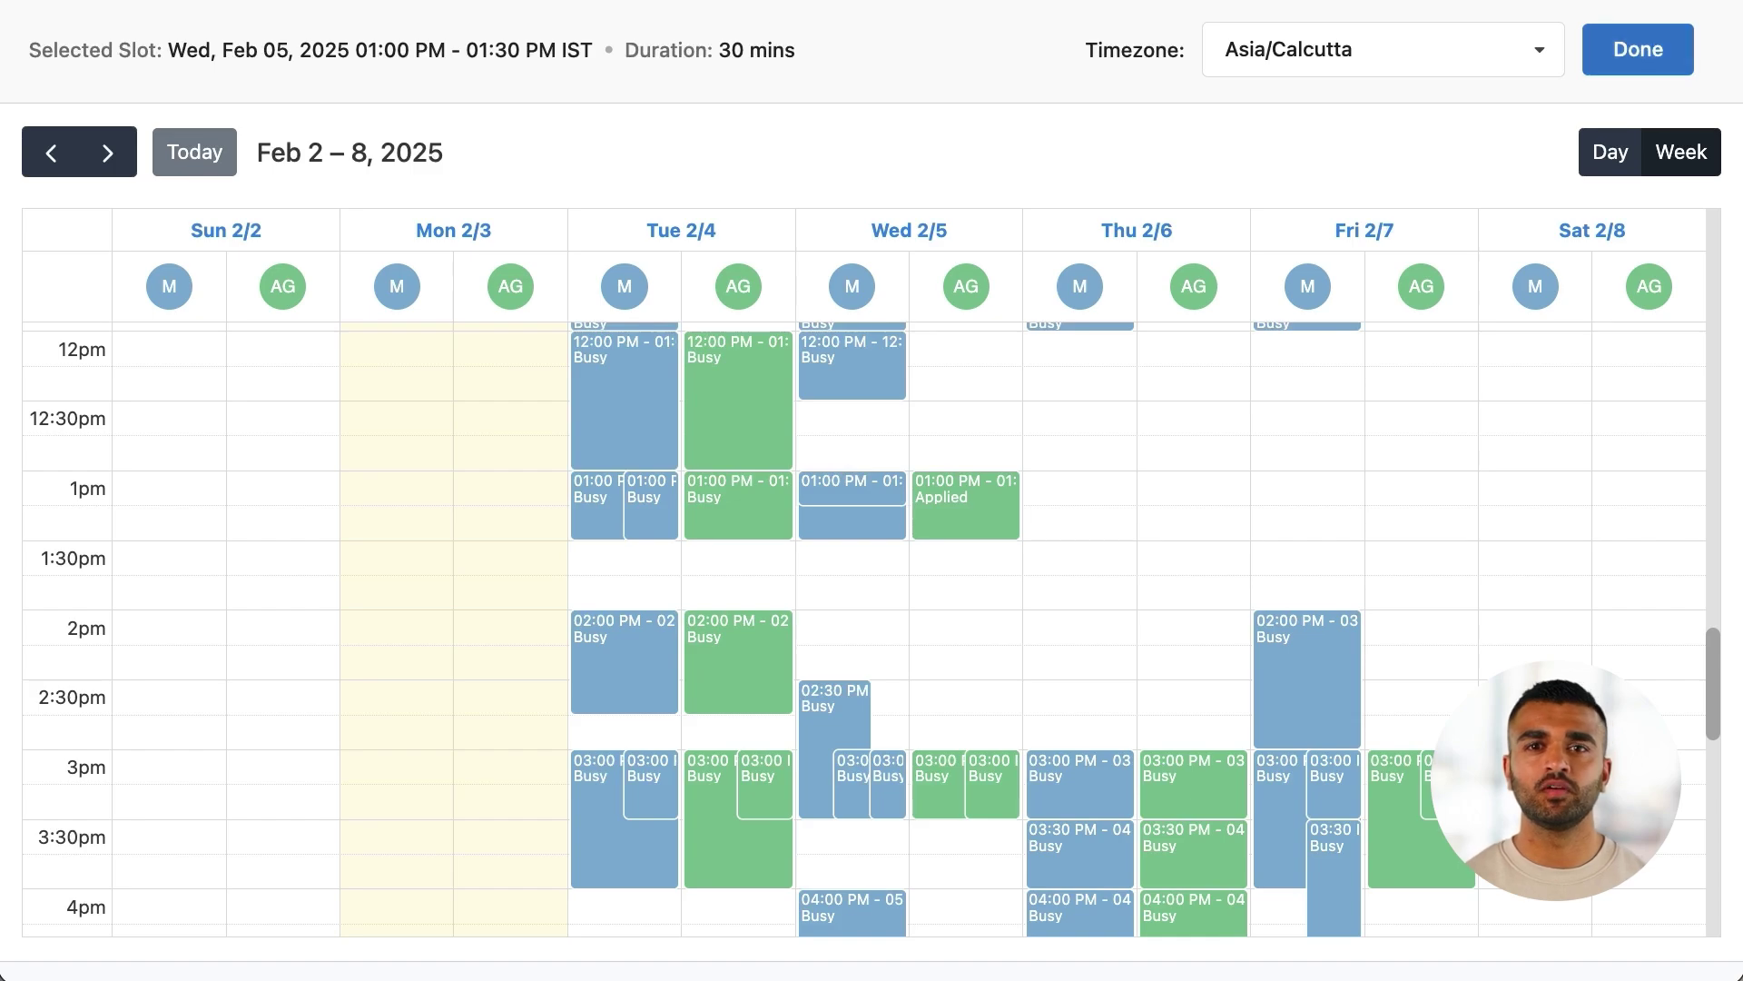
pyautogui.click(1637, 49)
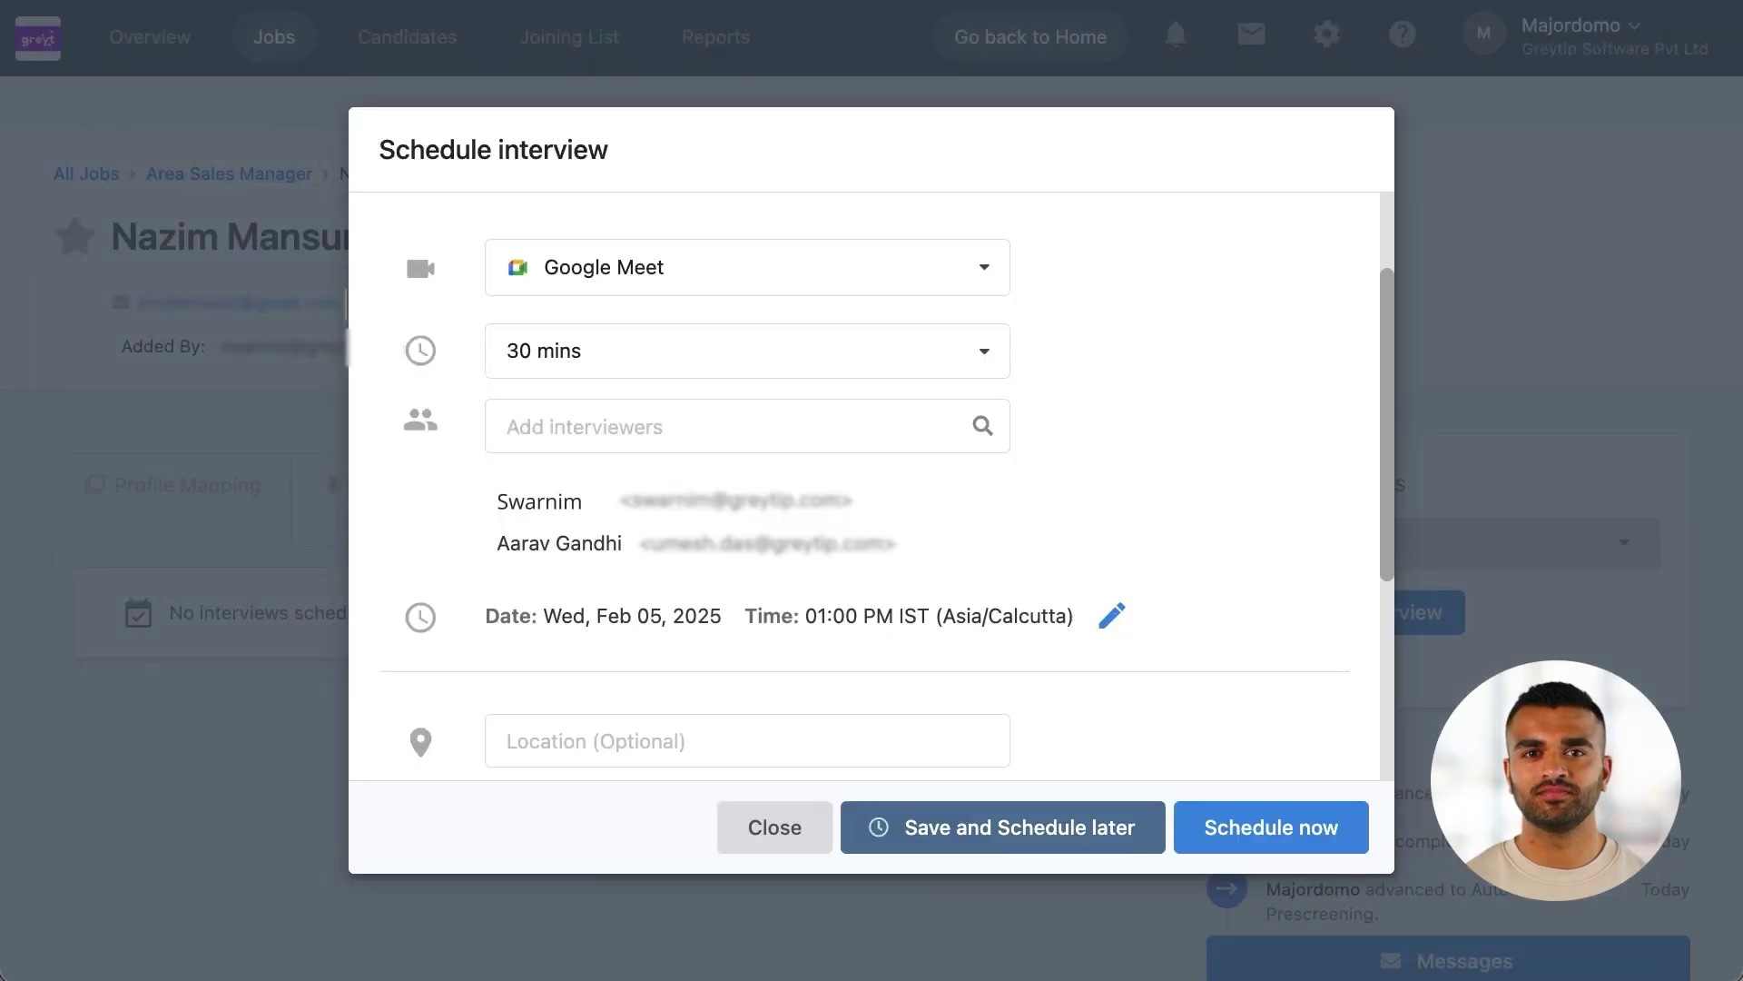
pyautogui.click(1271, 827)
pyautogui.click(1271, 827)
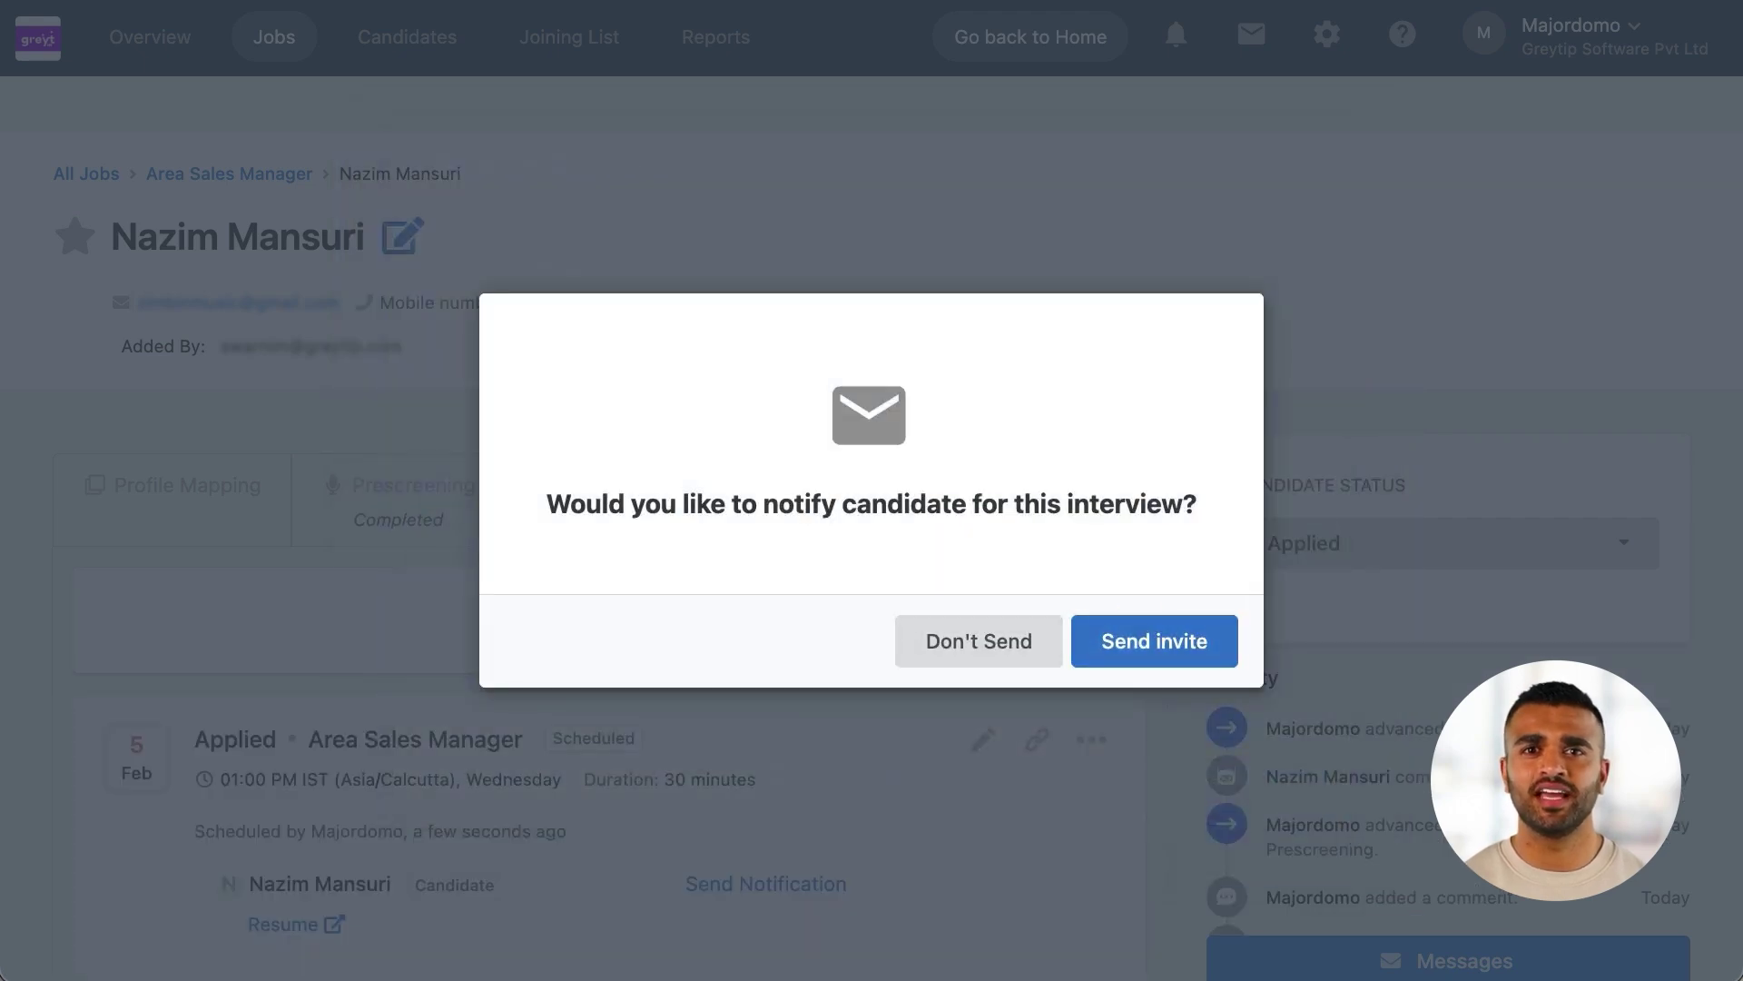
# Send the interview invite and rate thinking on your feet, critical thinking, organizational skills as Best
pyautogui.click(1154, 641)
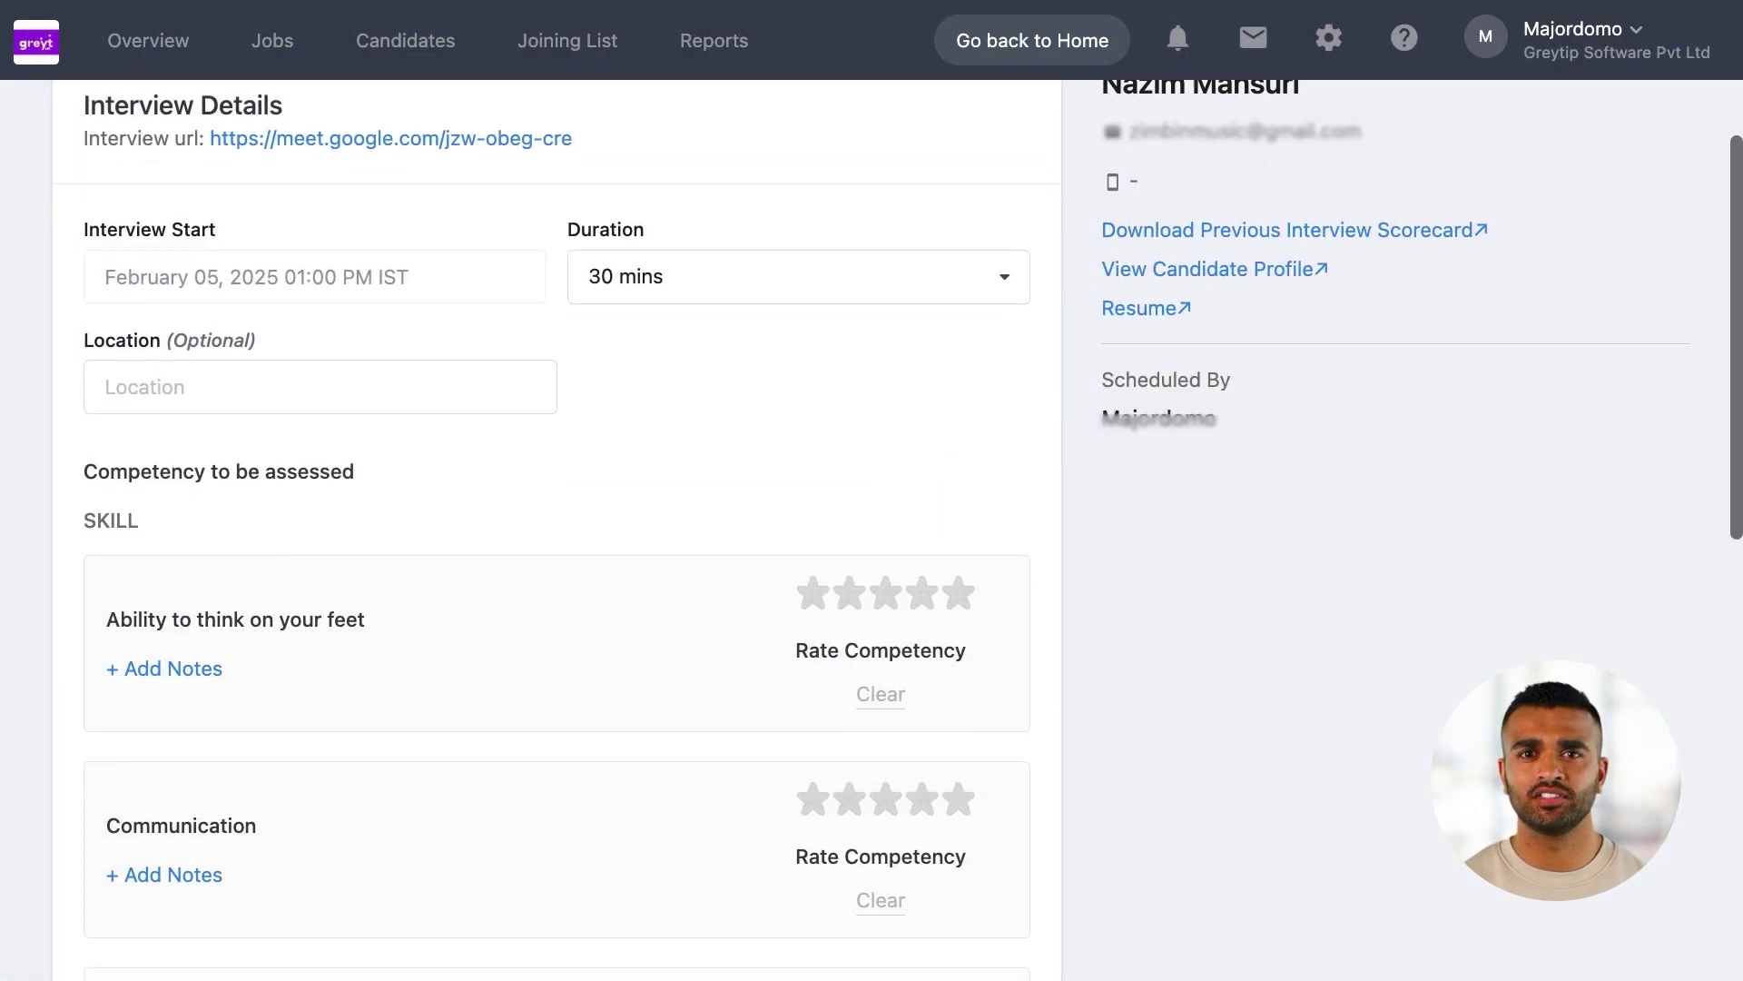
pyautogui.click(958, 600)
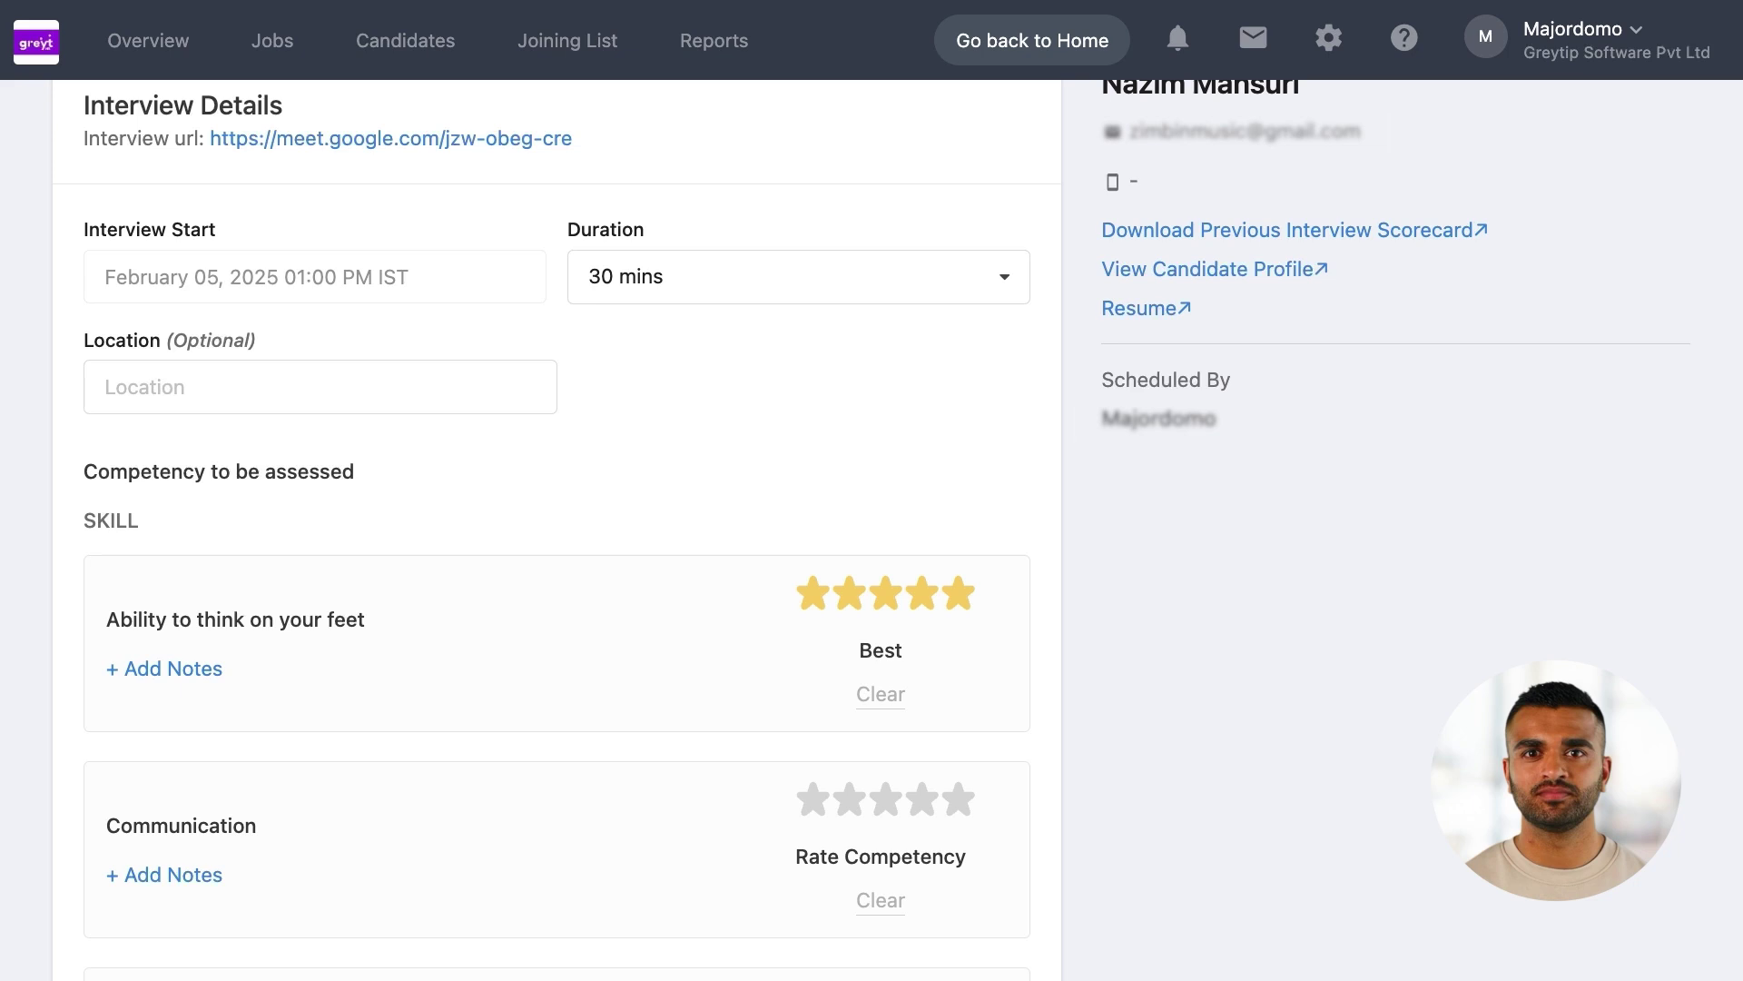
pyautogui.scroll(-3, 958, 545)
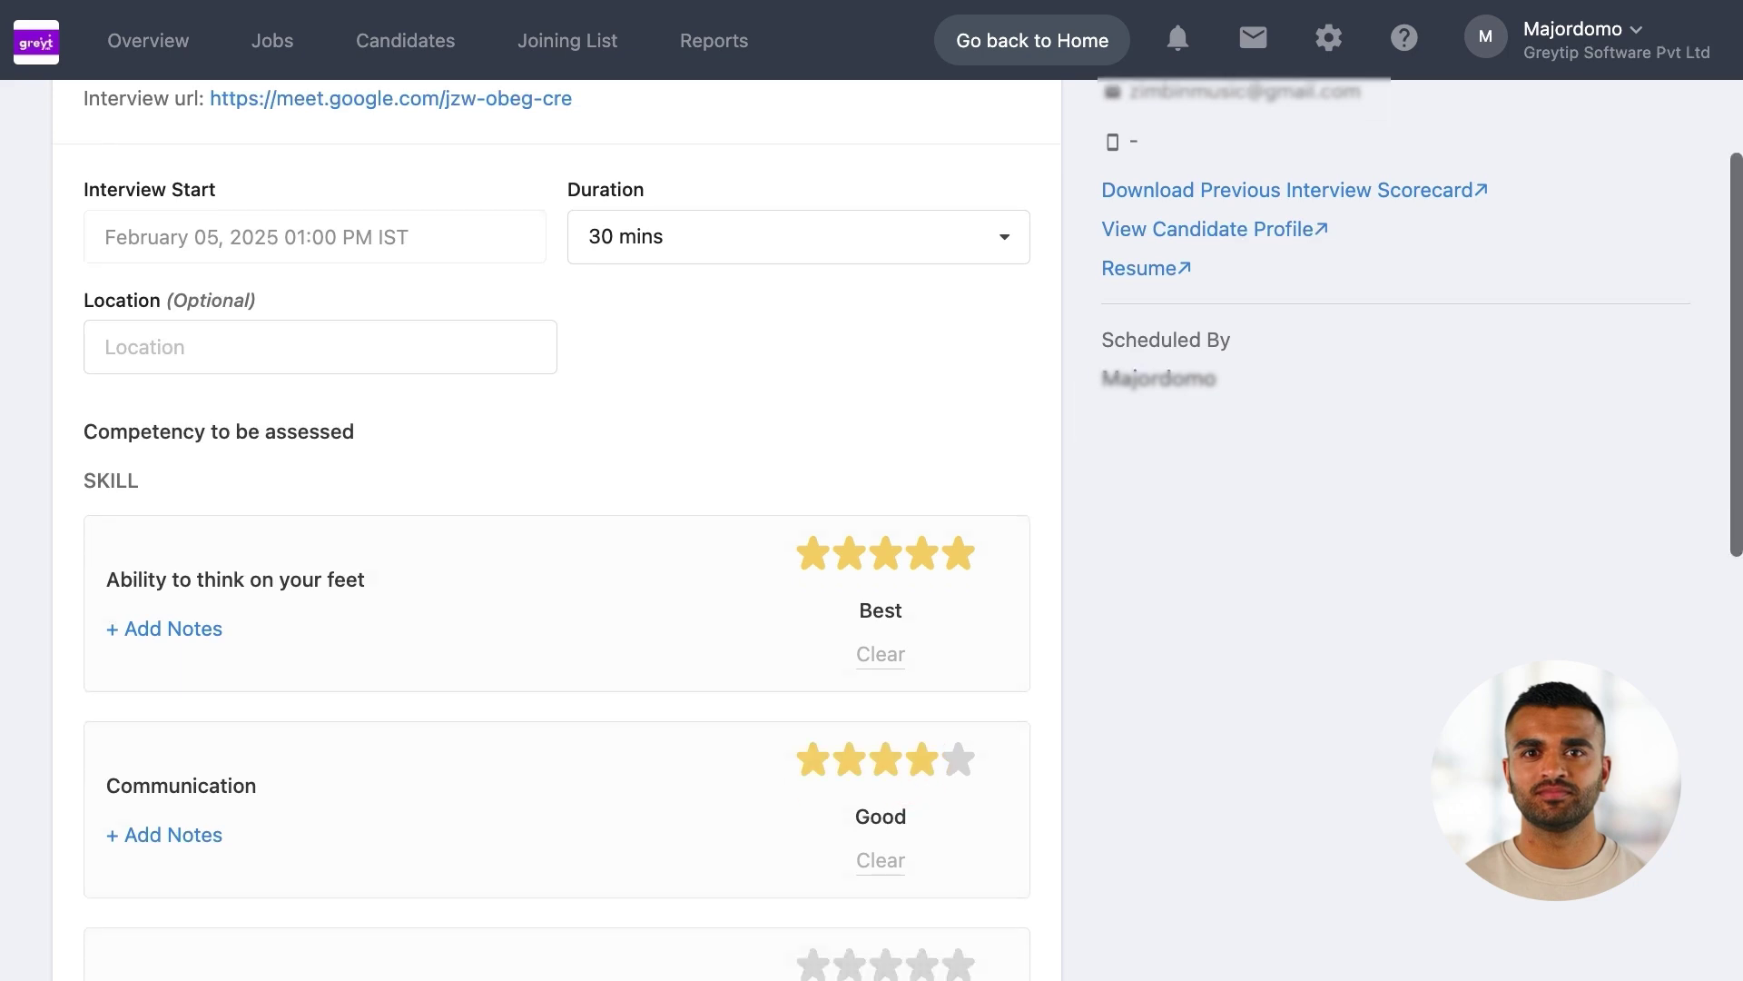
pyautogui.click(958, 793)
pyautogui.scroll(-4, 958, 544)
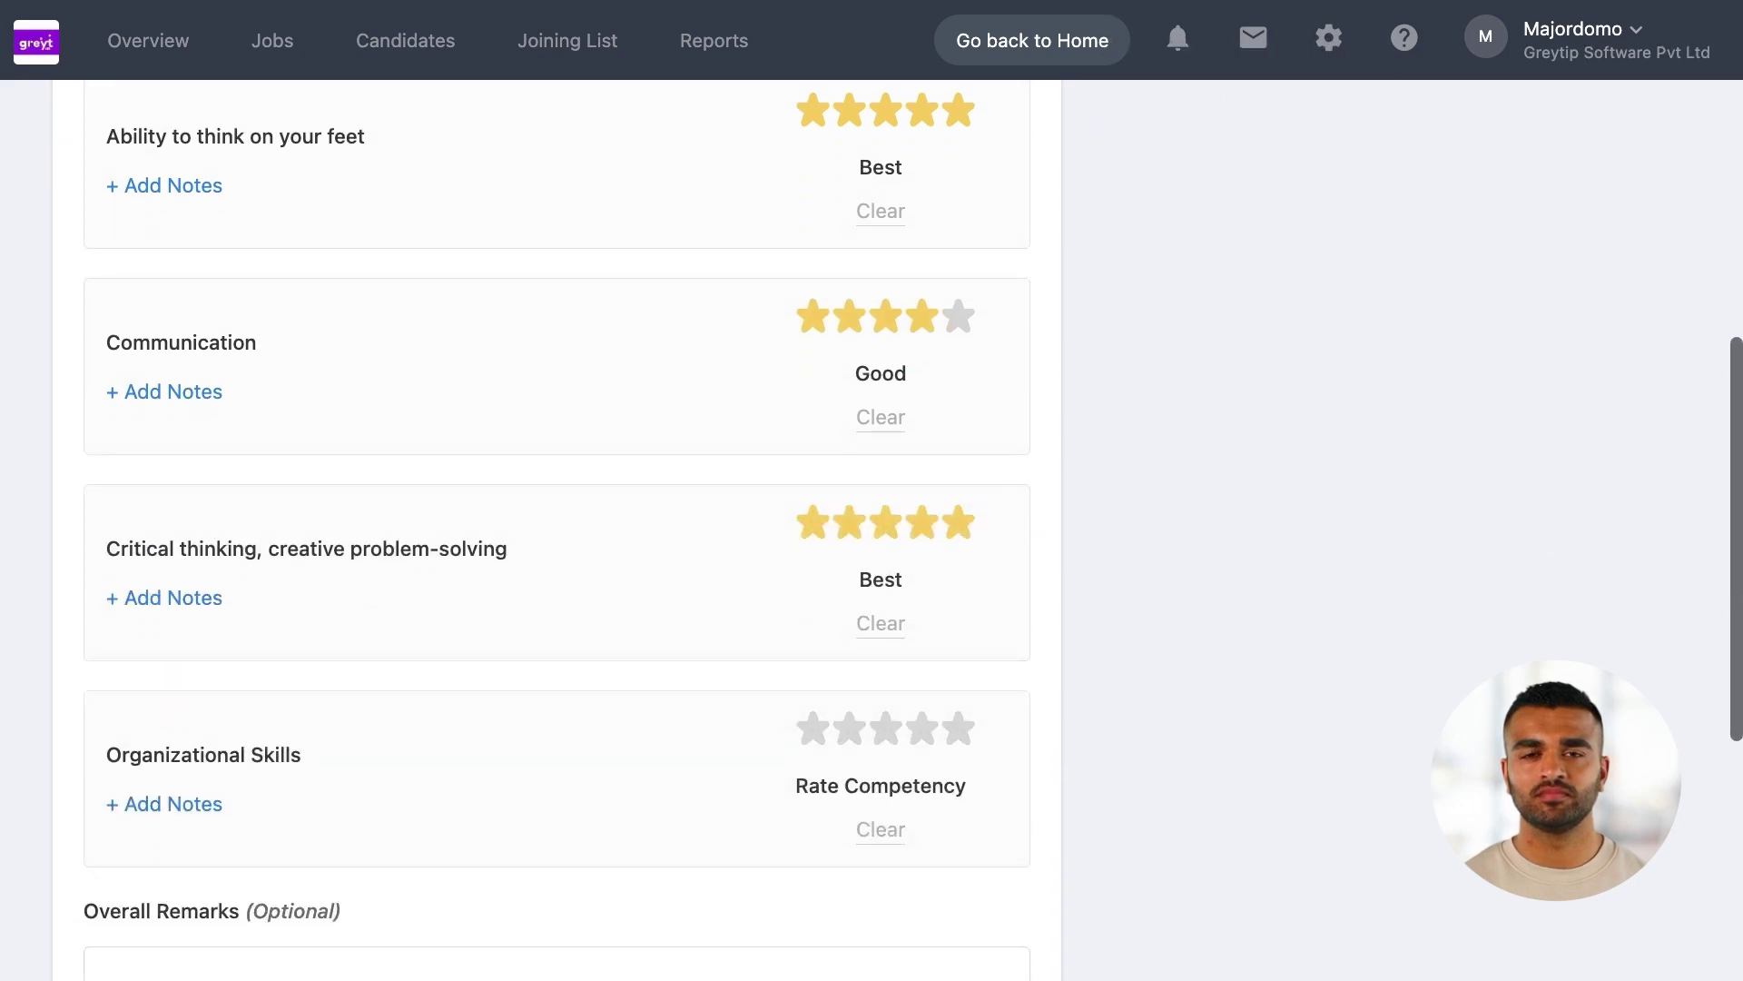
pyautogui.click(958, 697)
# Recommend the candidate as Fit for job and submit the scorecard
pyautogui.scroll(-5, 958, 545)
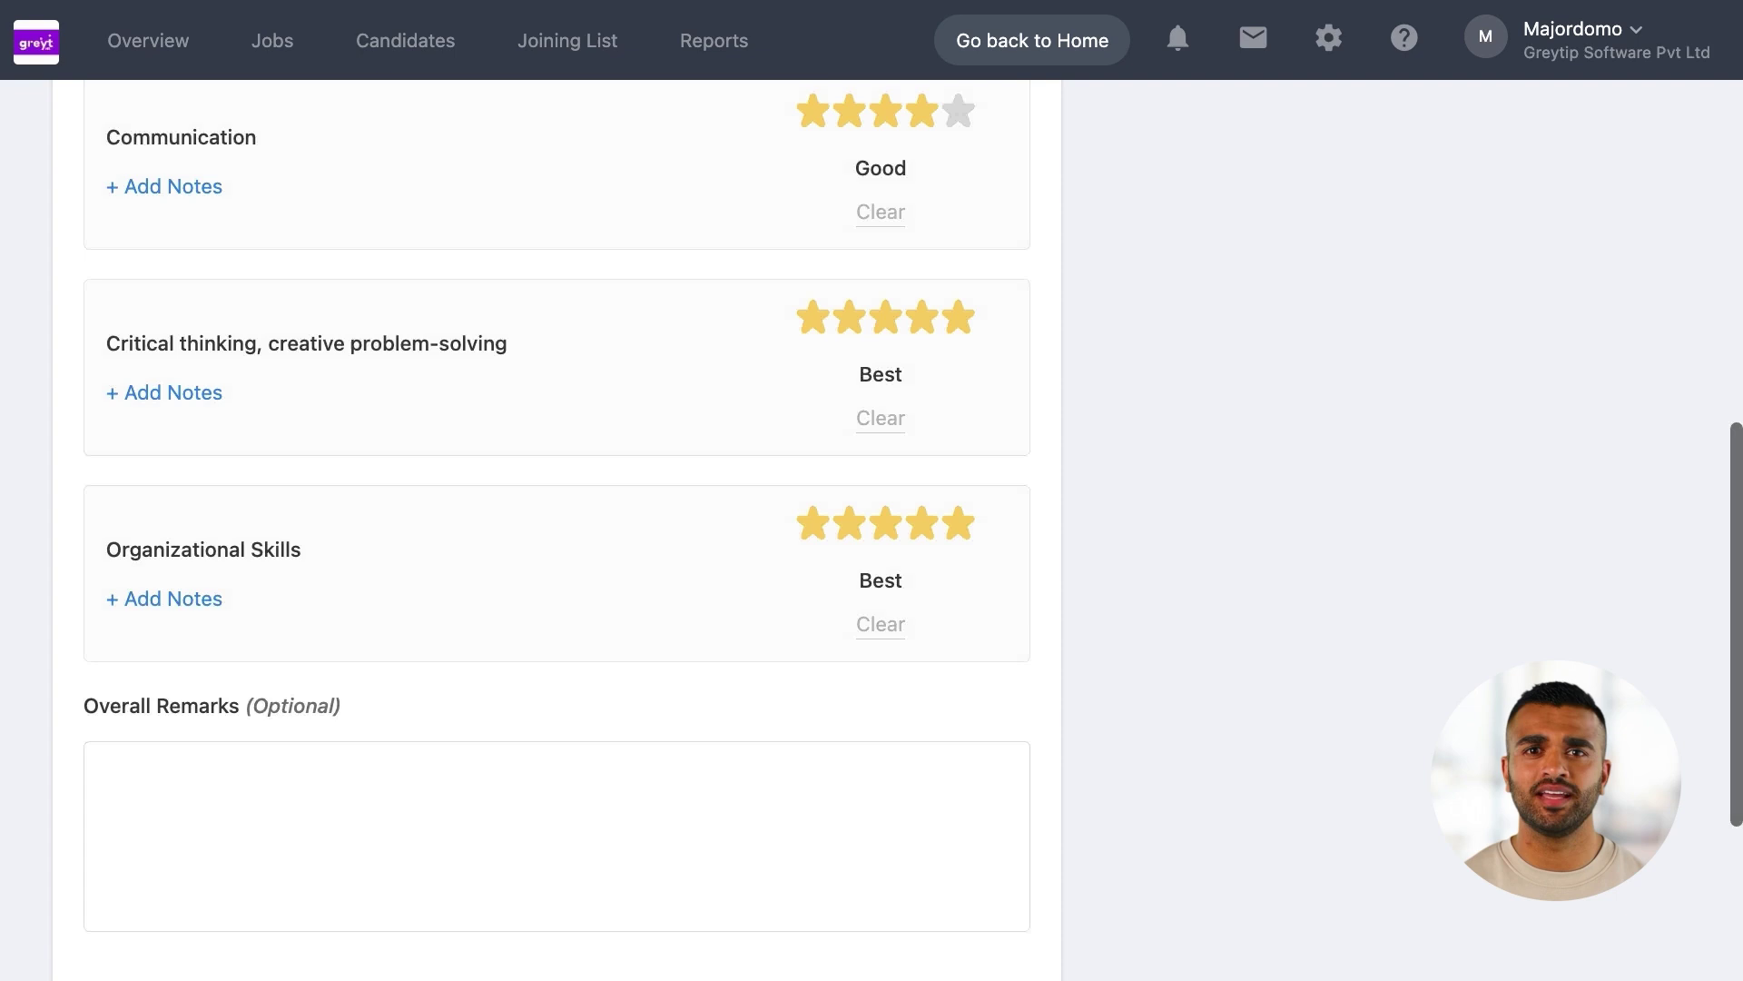
pyautogui.click(242, 820)
pyautogui.scroll(-2, 958, 545)
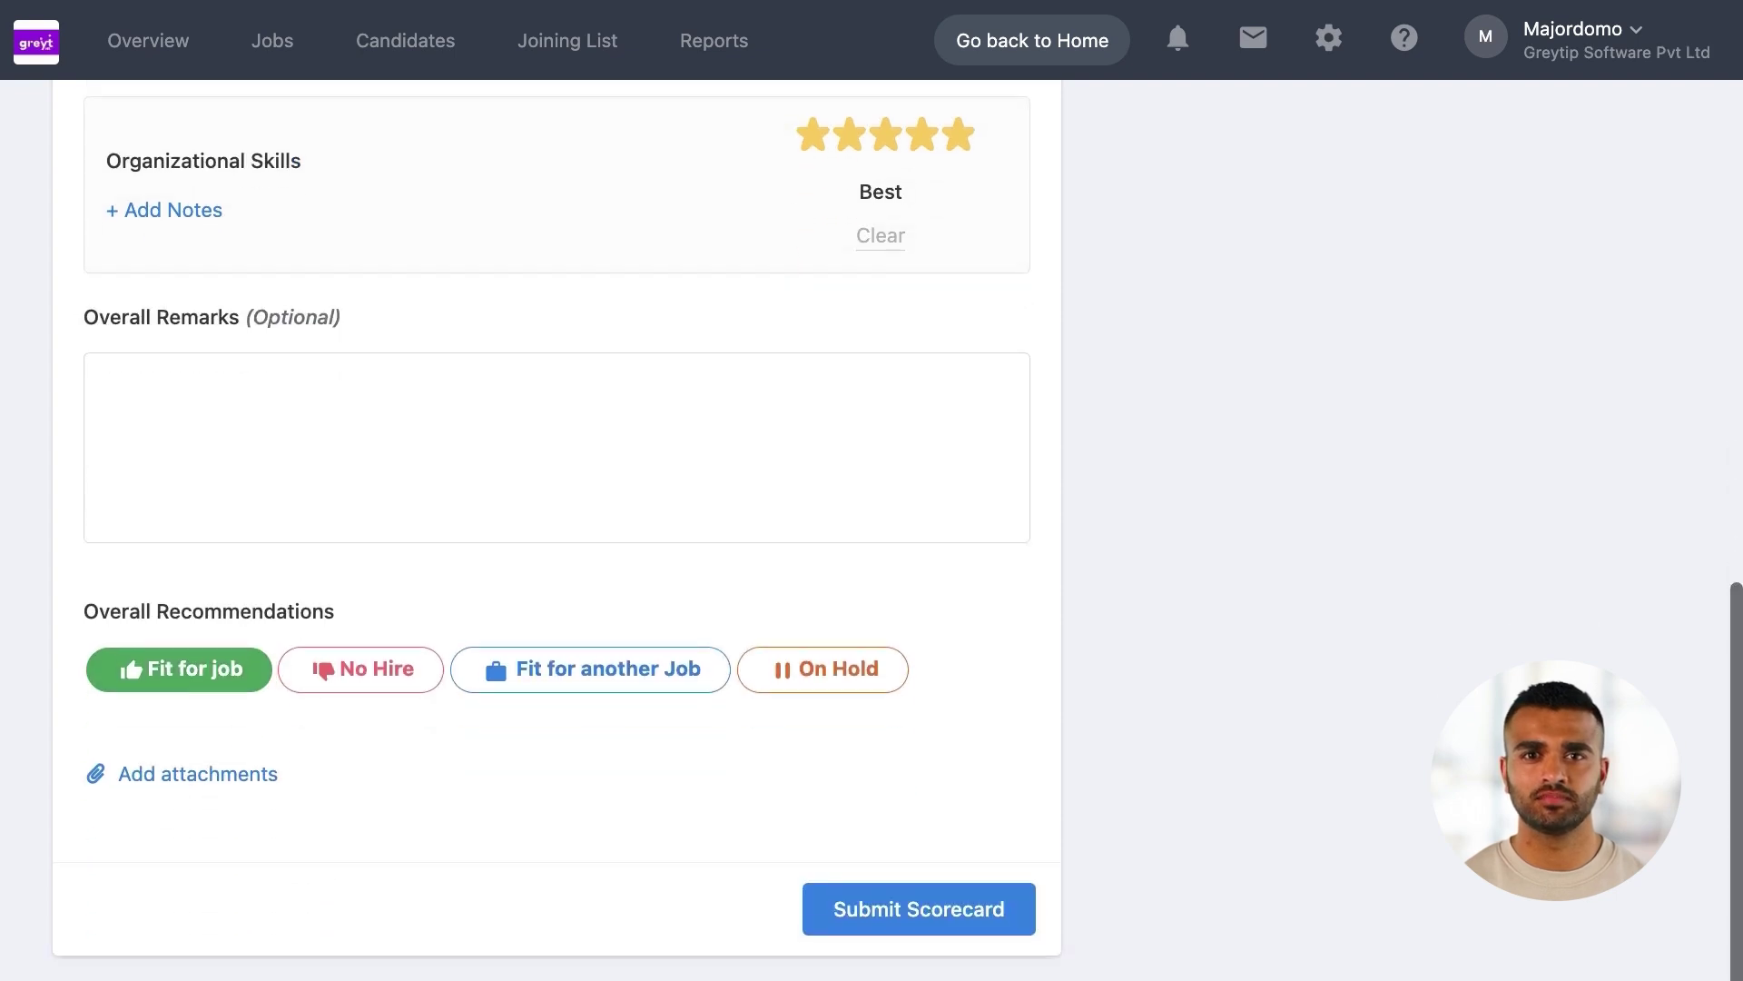
pyautogui.click(962, 908)
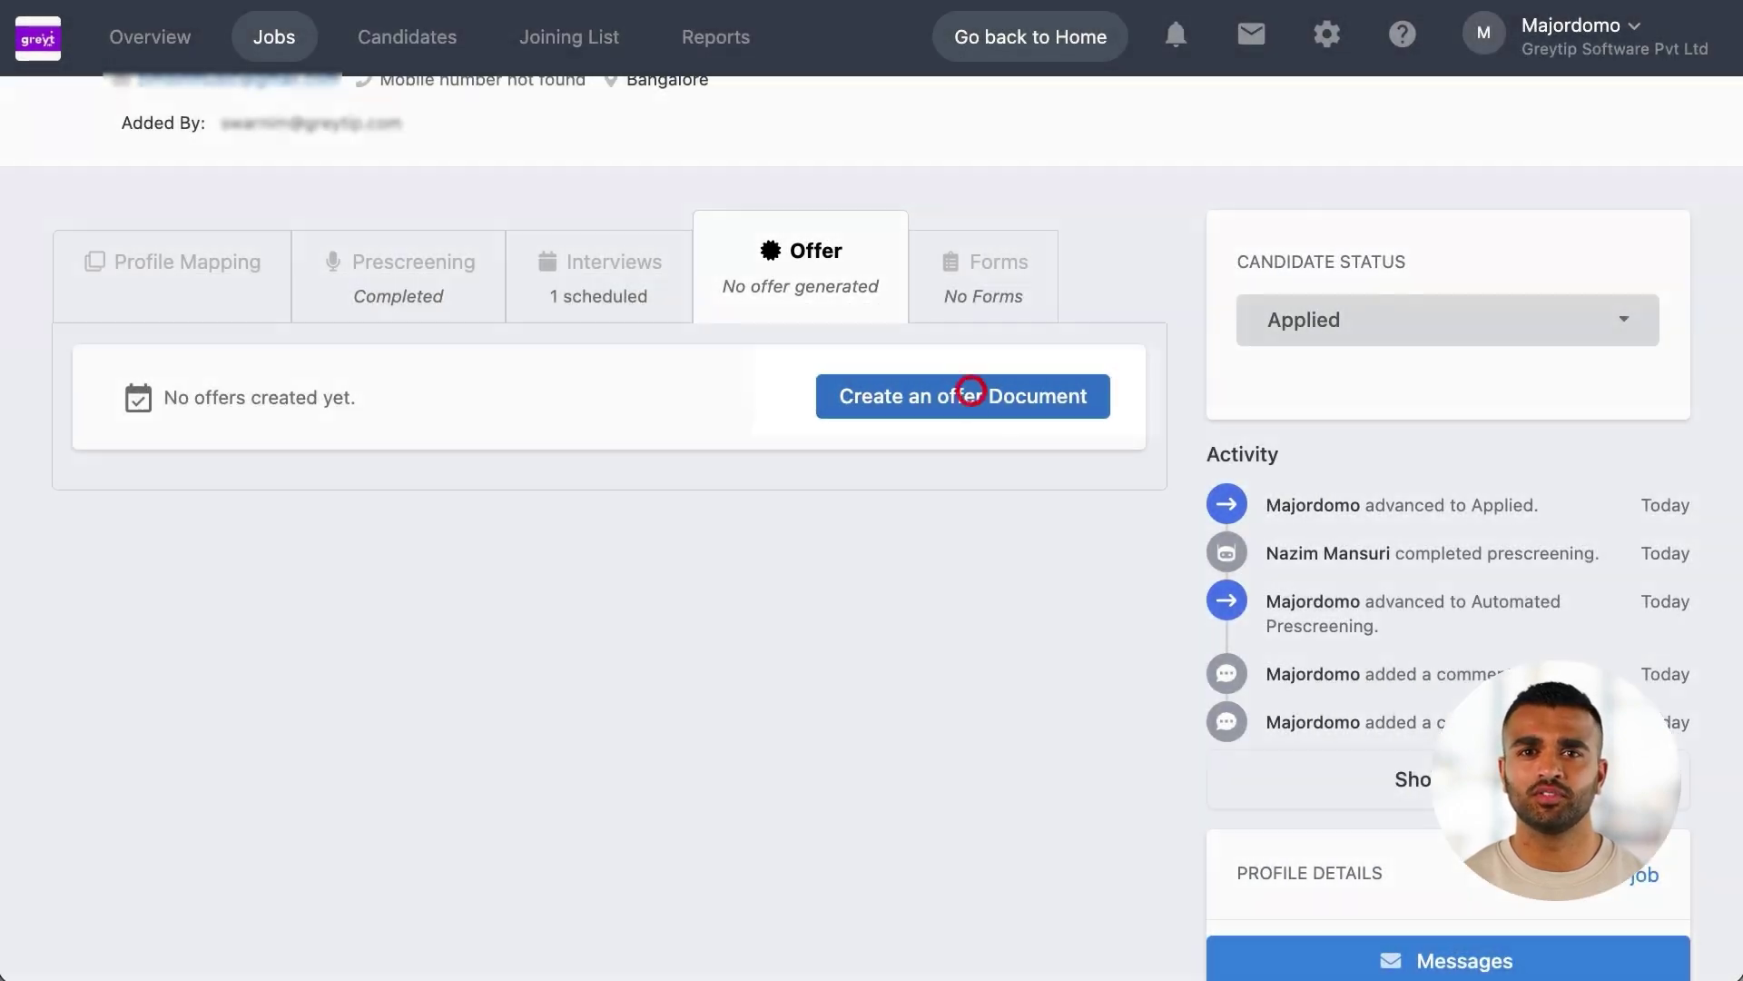
# Start an Offer 1 template offer letter for the Area Sales Manager position
pyautogui.click(969, 391)
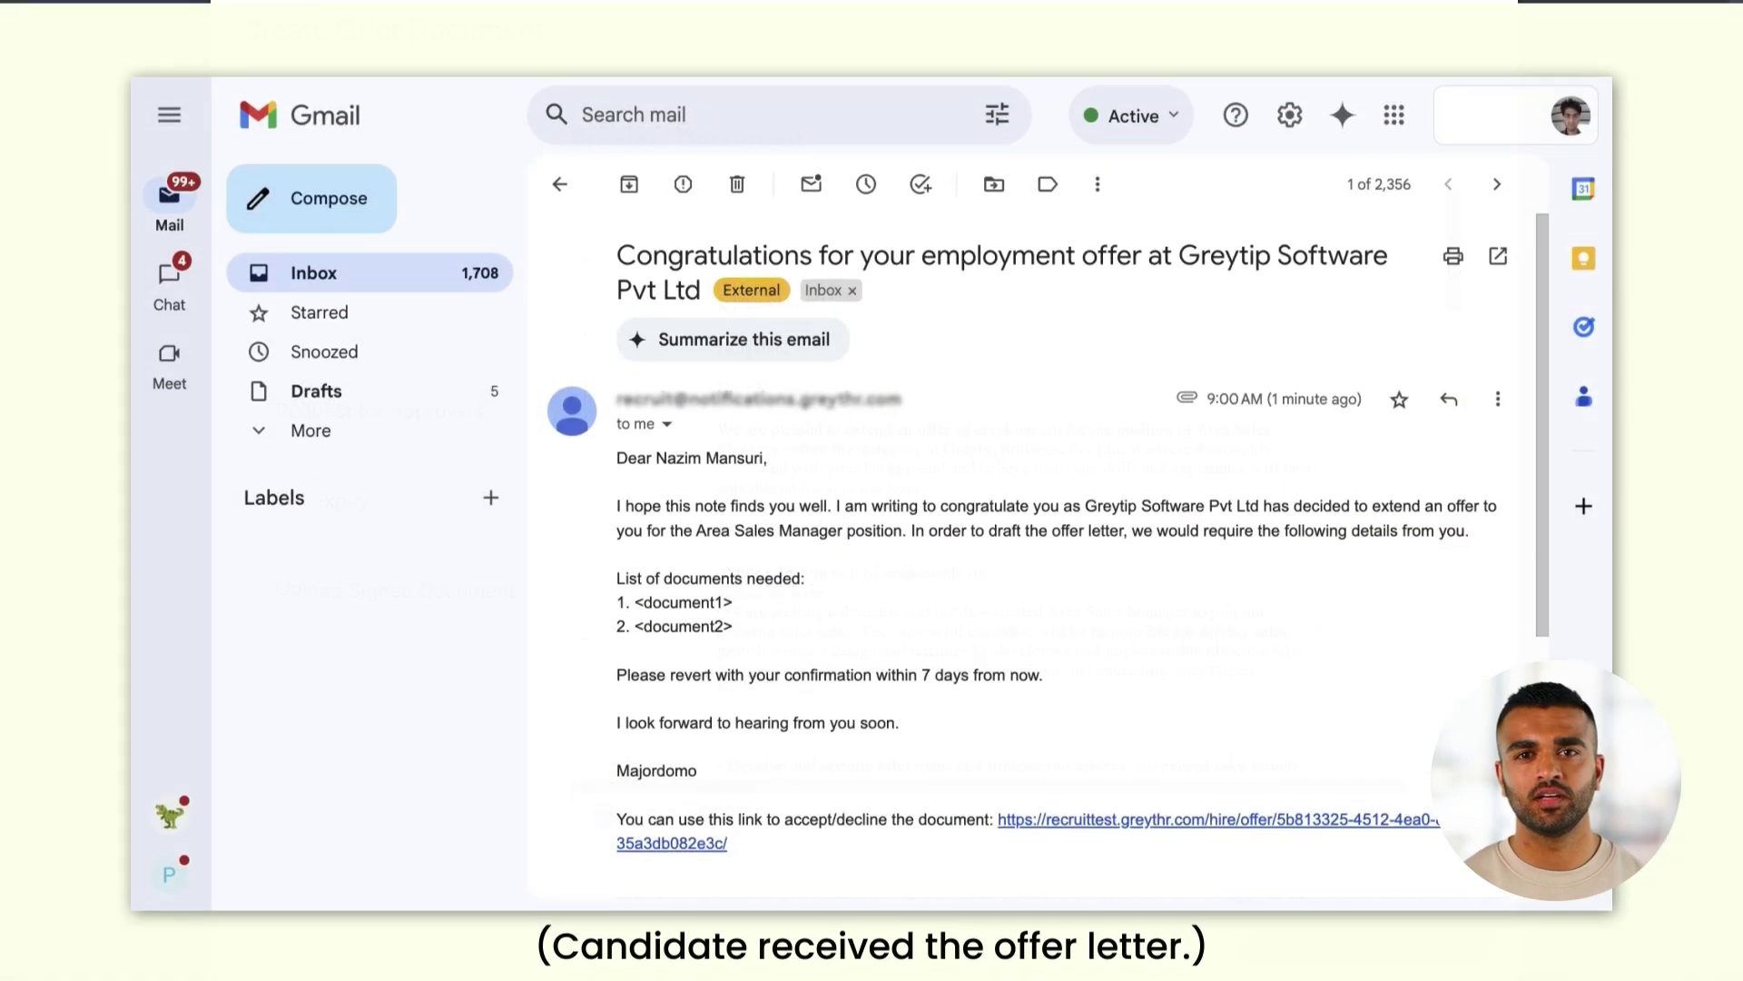
# Follow the accept/decline link in the received offer email
pyautogui.scroll(-3, 1026, 545)
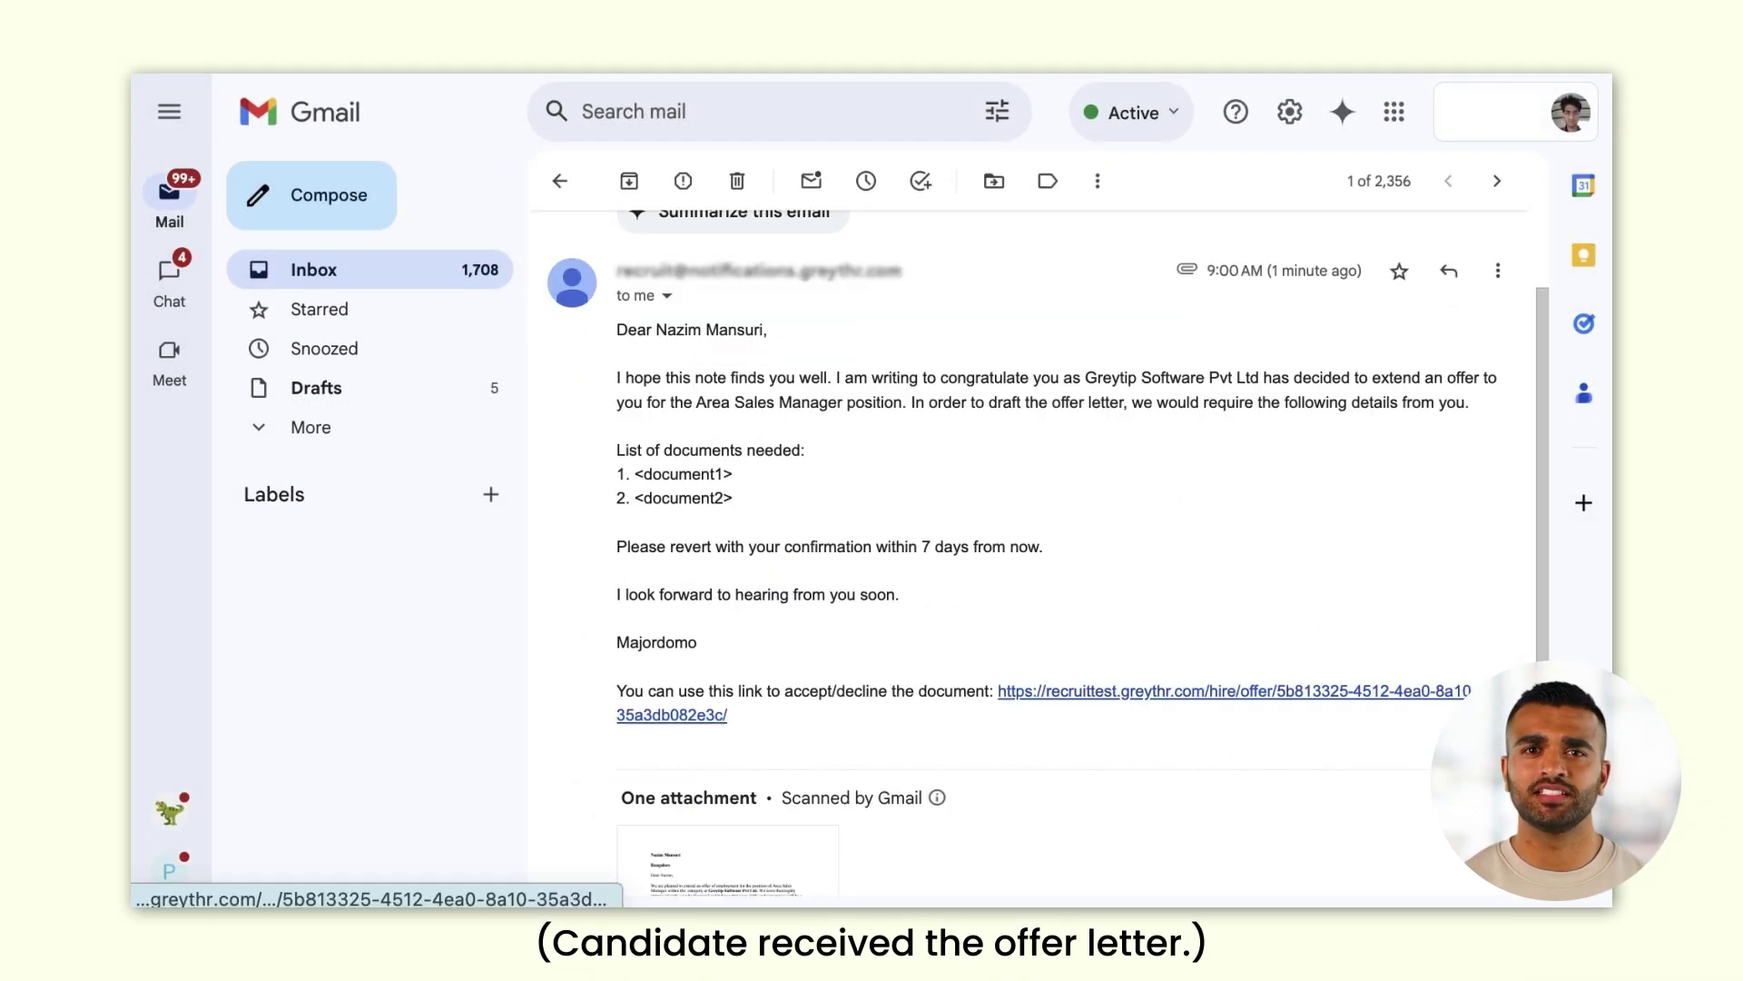
pyautogui.click(999, 793)
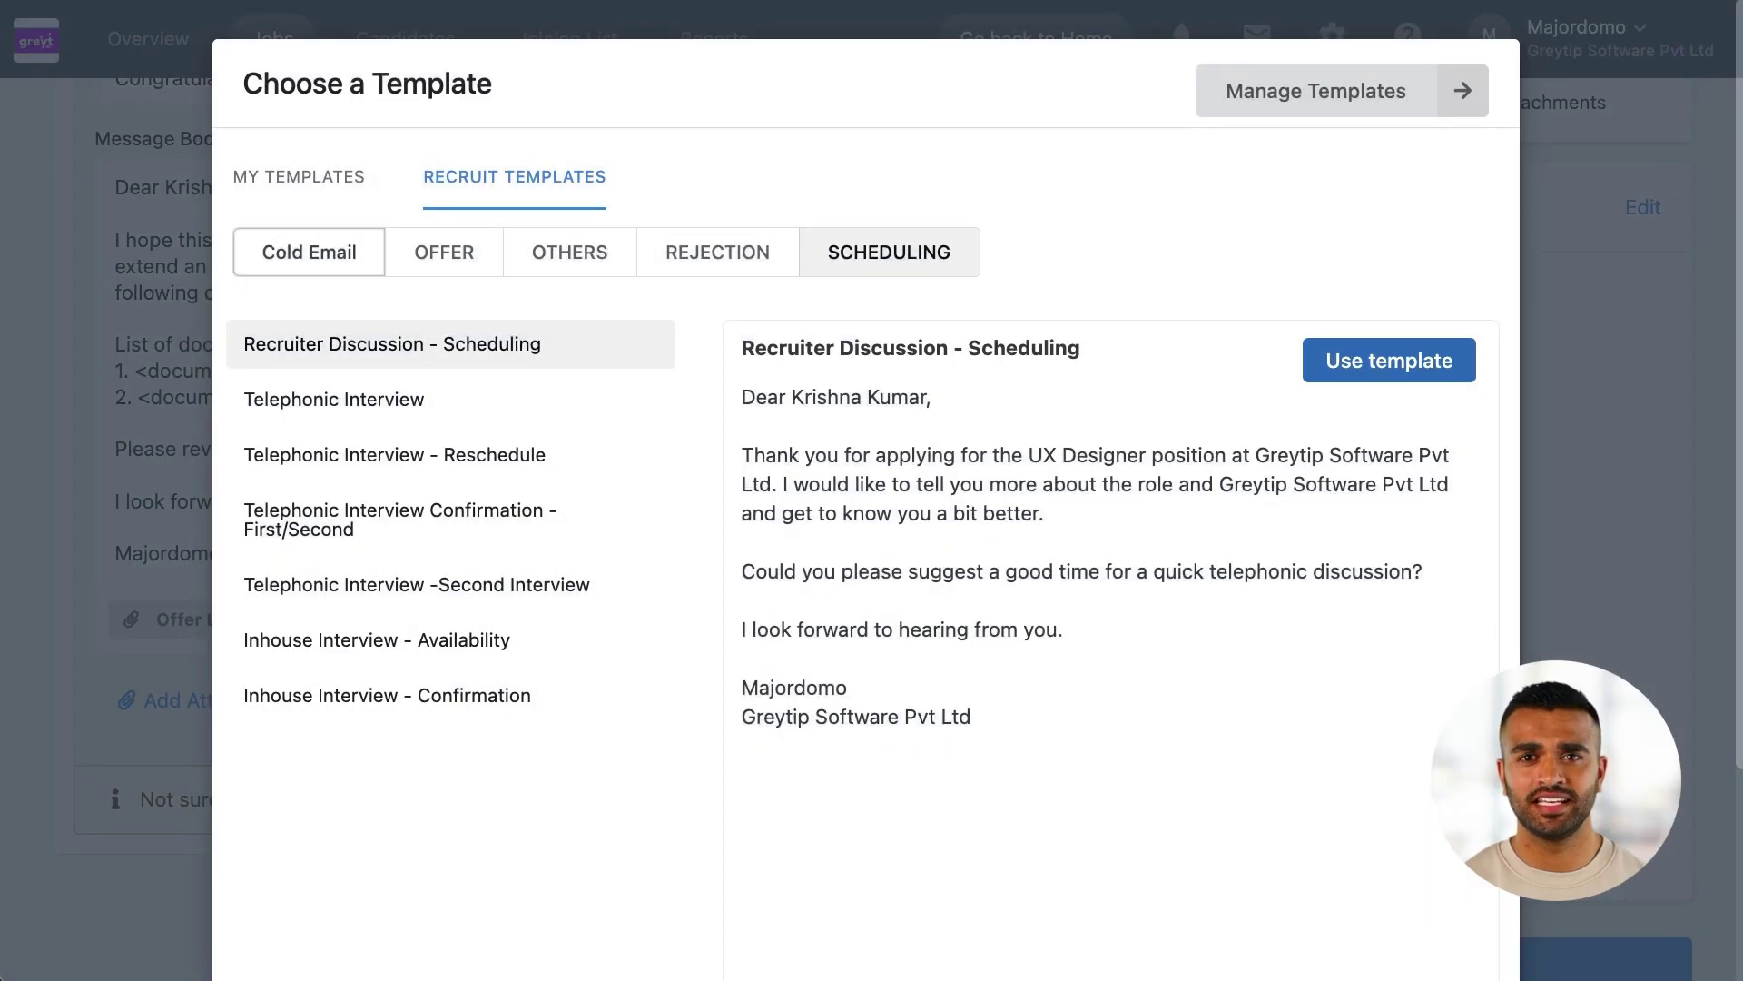
# Browse the Offer, Others, Rejection and Scheduling message templates
pyautogui.click(333, 260)
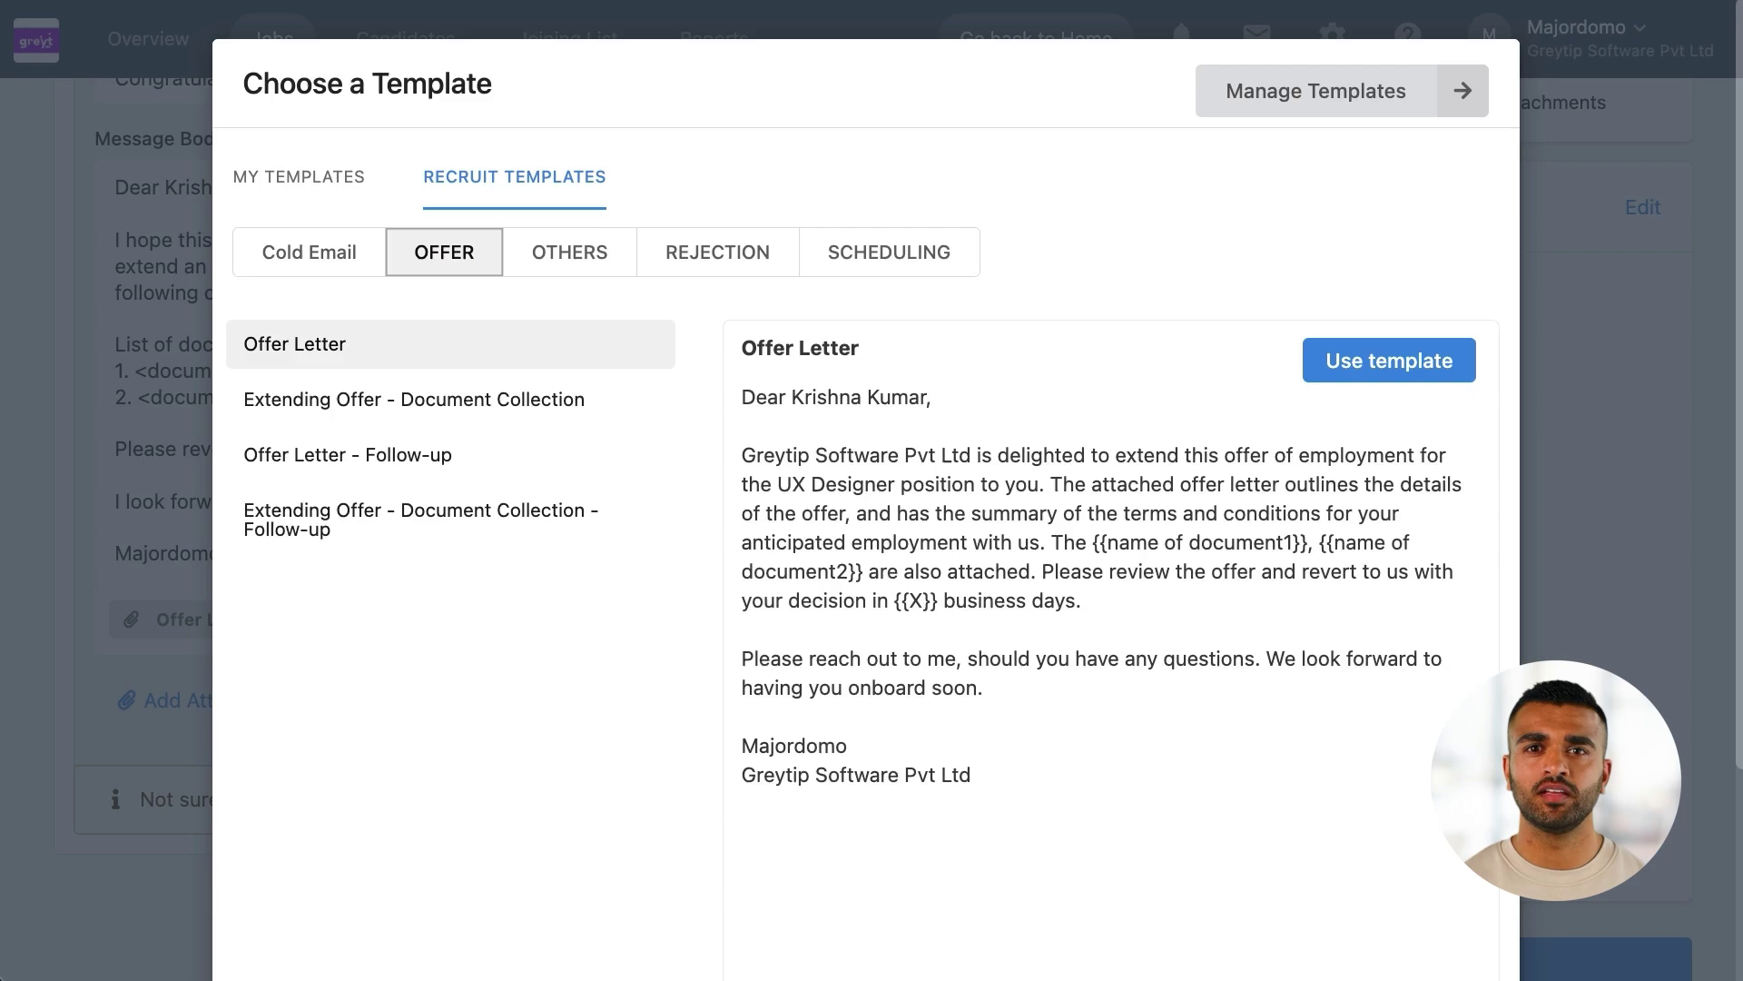
pyautogui.click(569, 253)
pyautogui.click(683, 253)
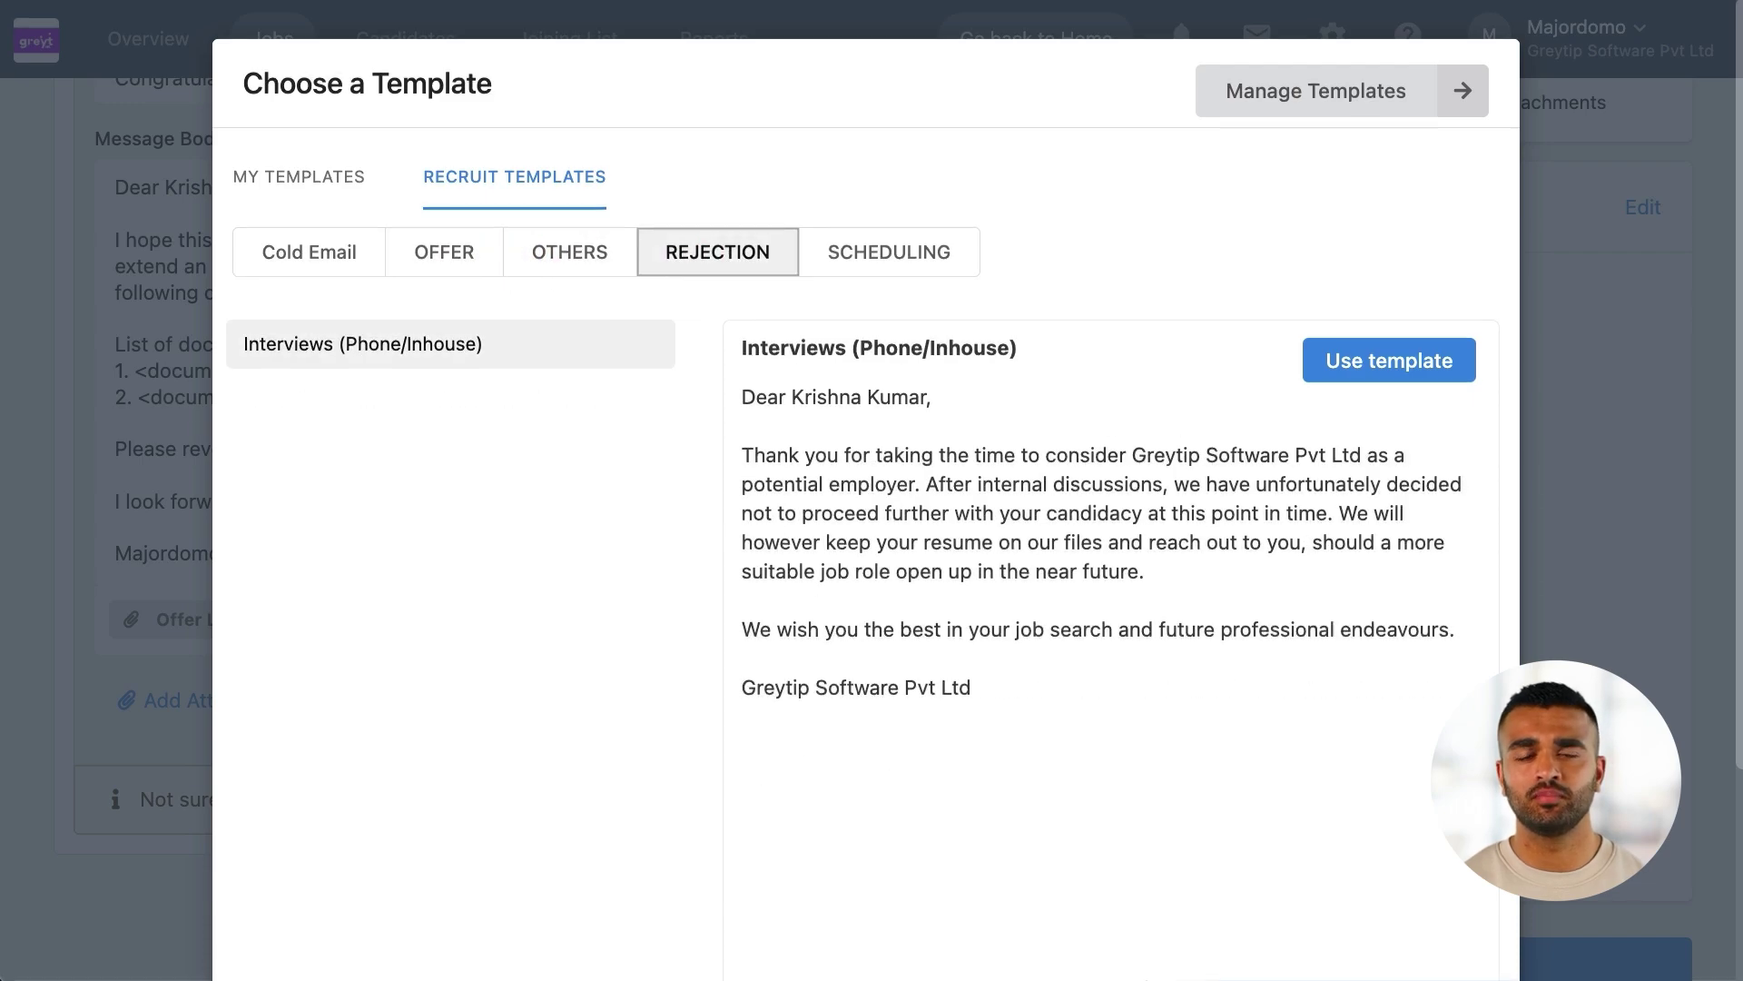
pyautogui.click(889, 252)
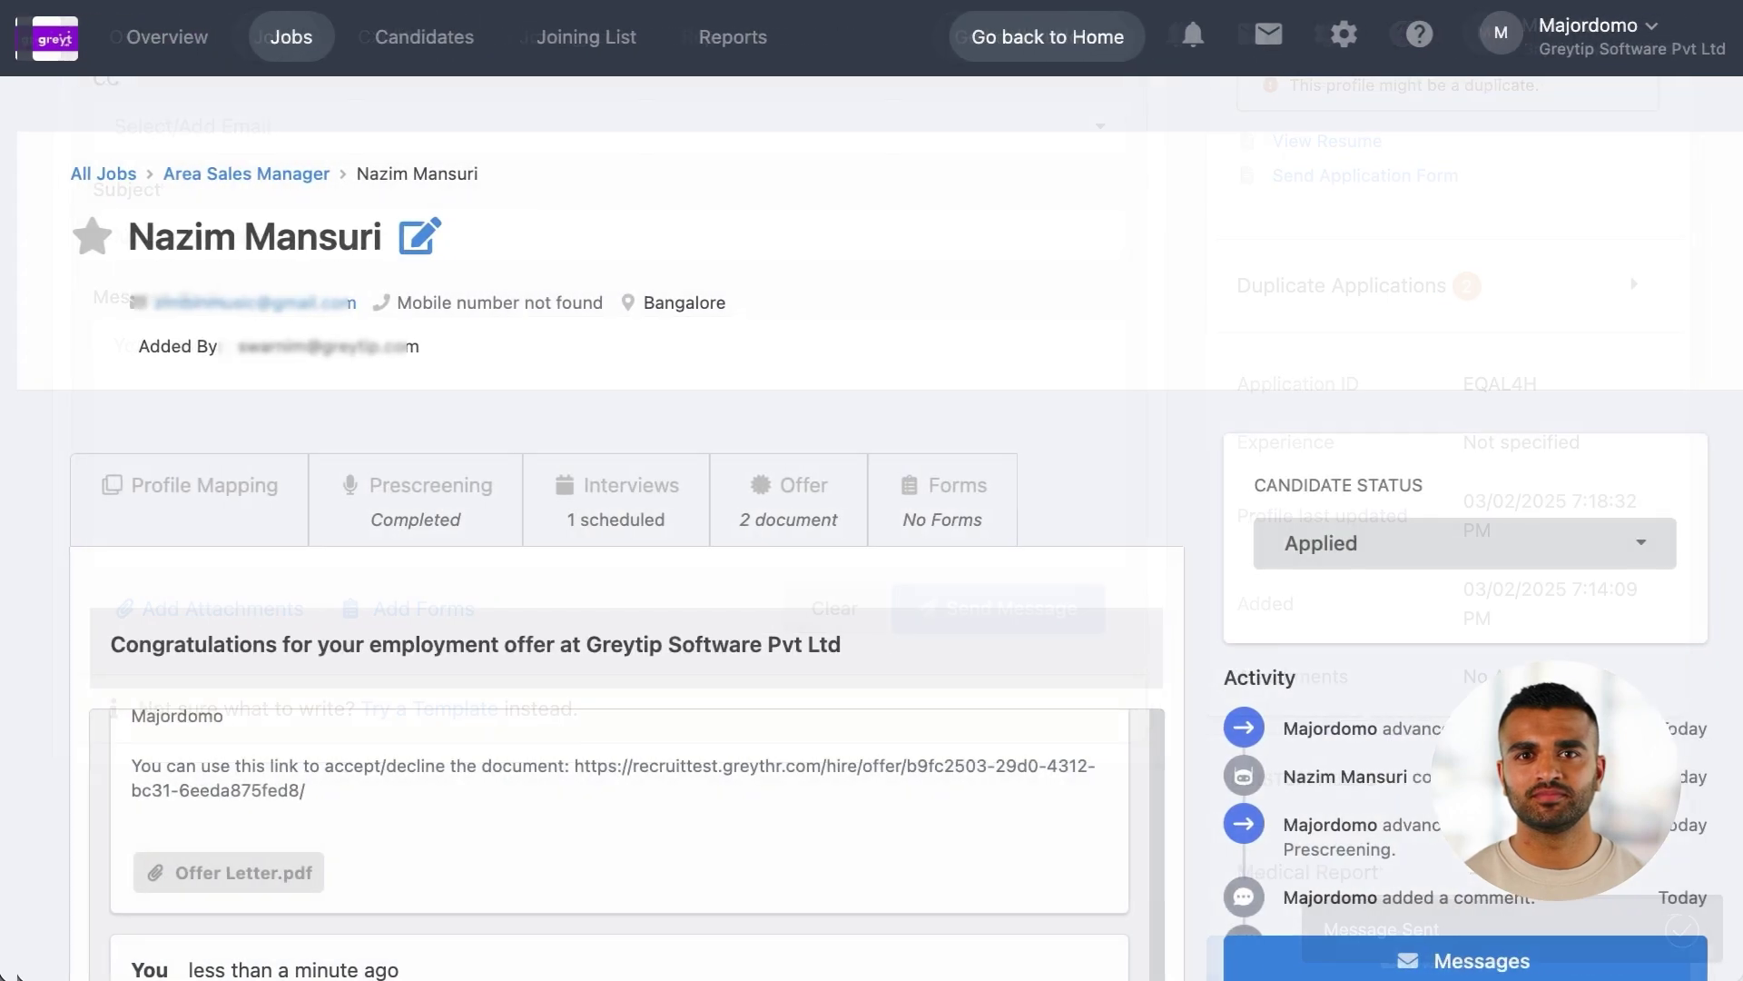
# Add the Pre-Onboarding Candidate Form as a form to share, and preview it
pyautogui.click(926, 499)
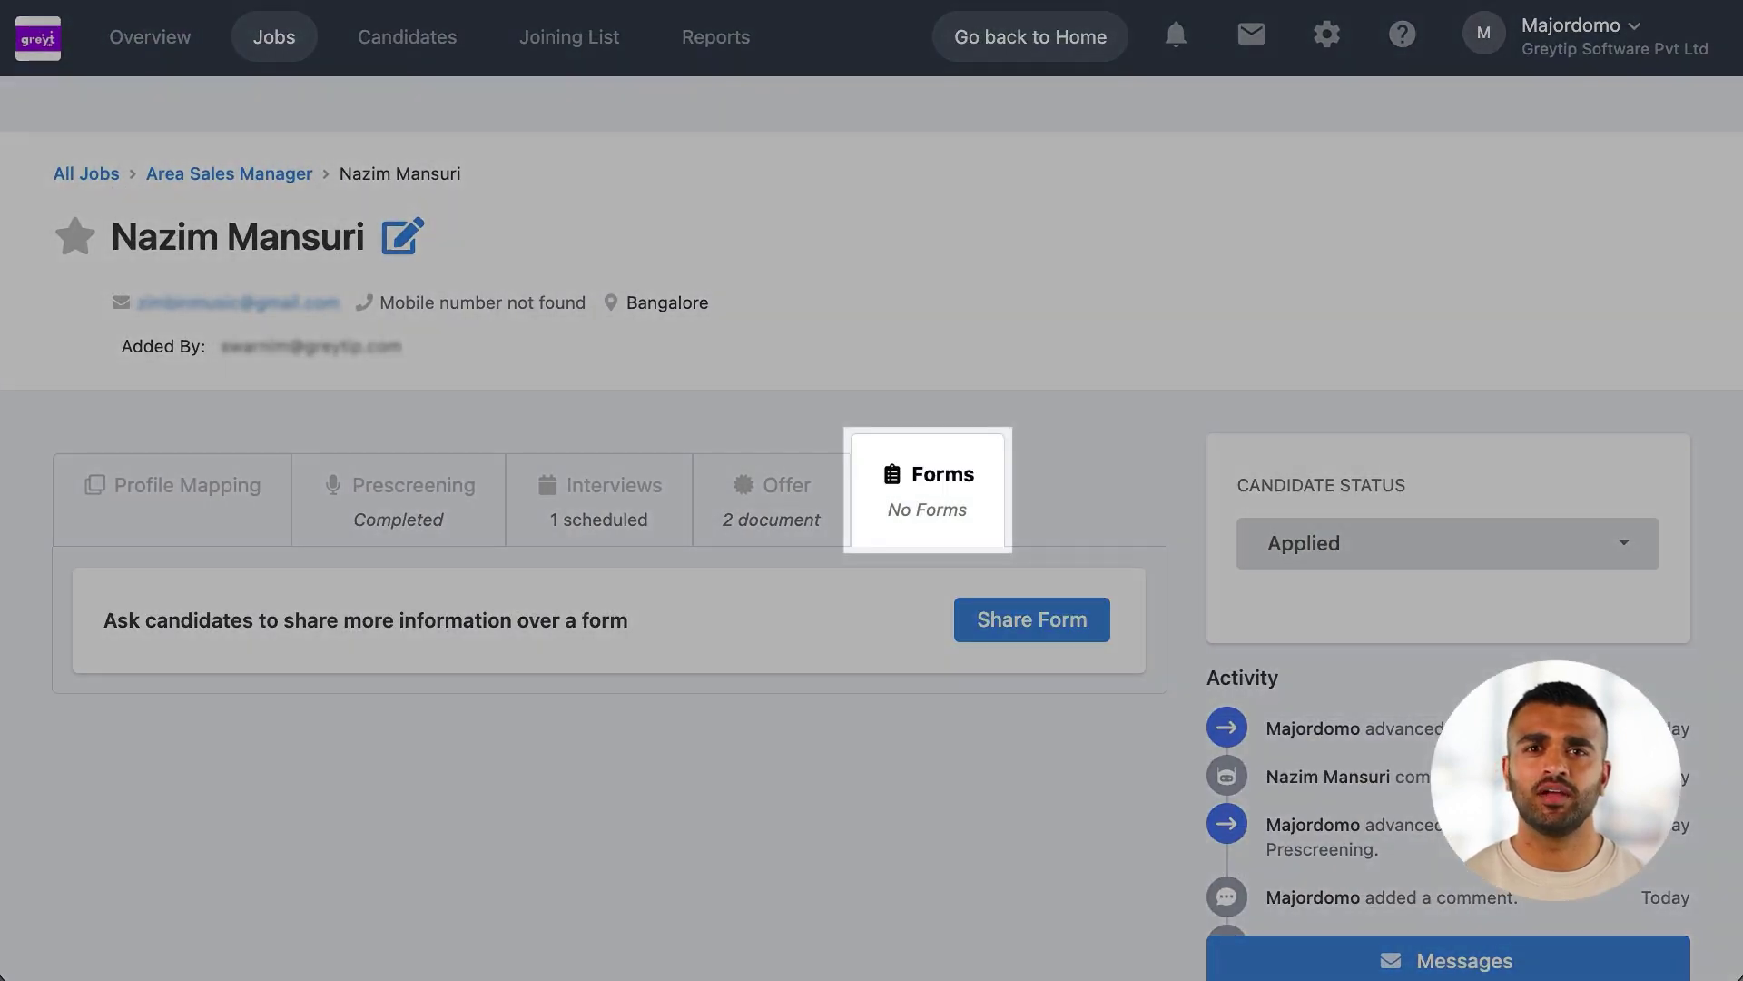
pyautogui.click(1032, 618)
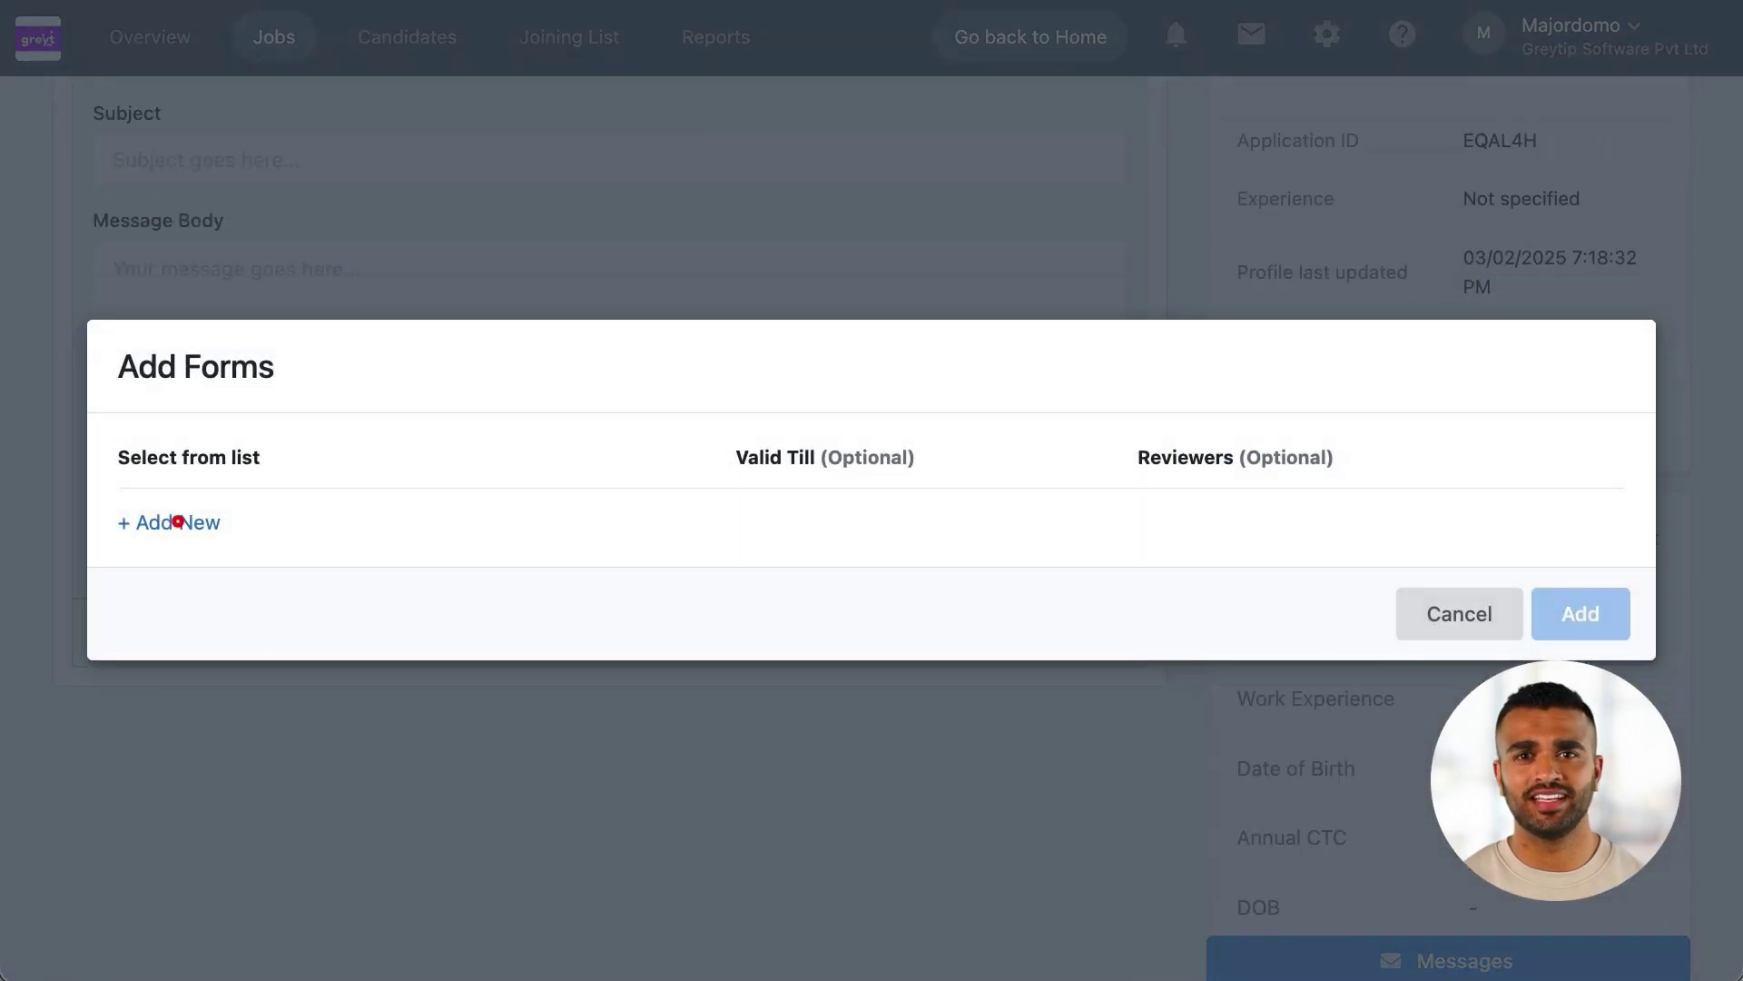
pyautogui.click(178, 521)
pyautogui.click(226, 490)
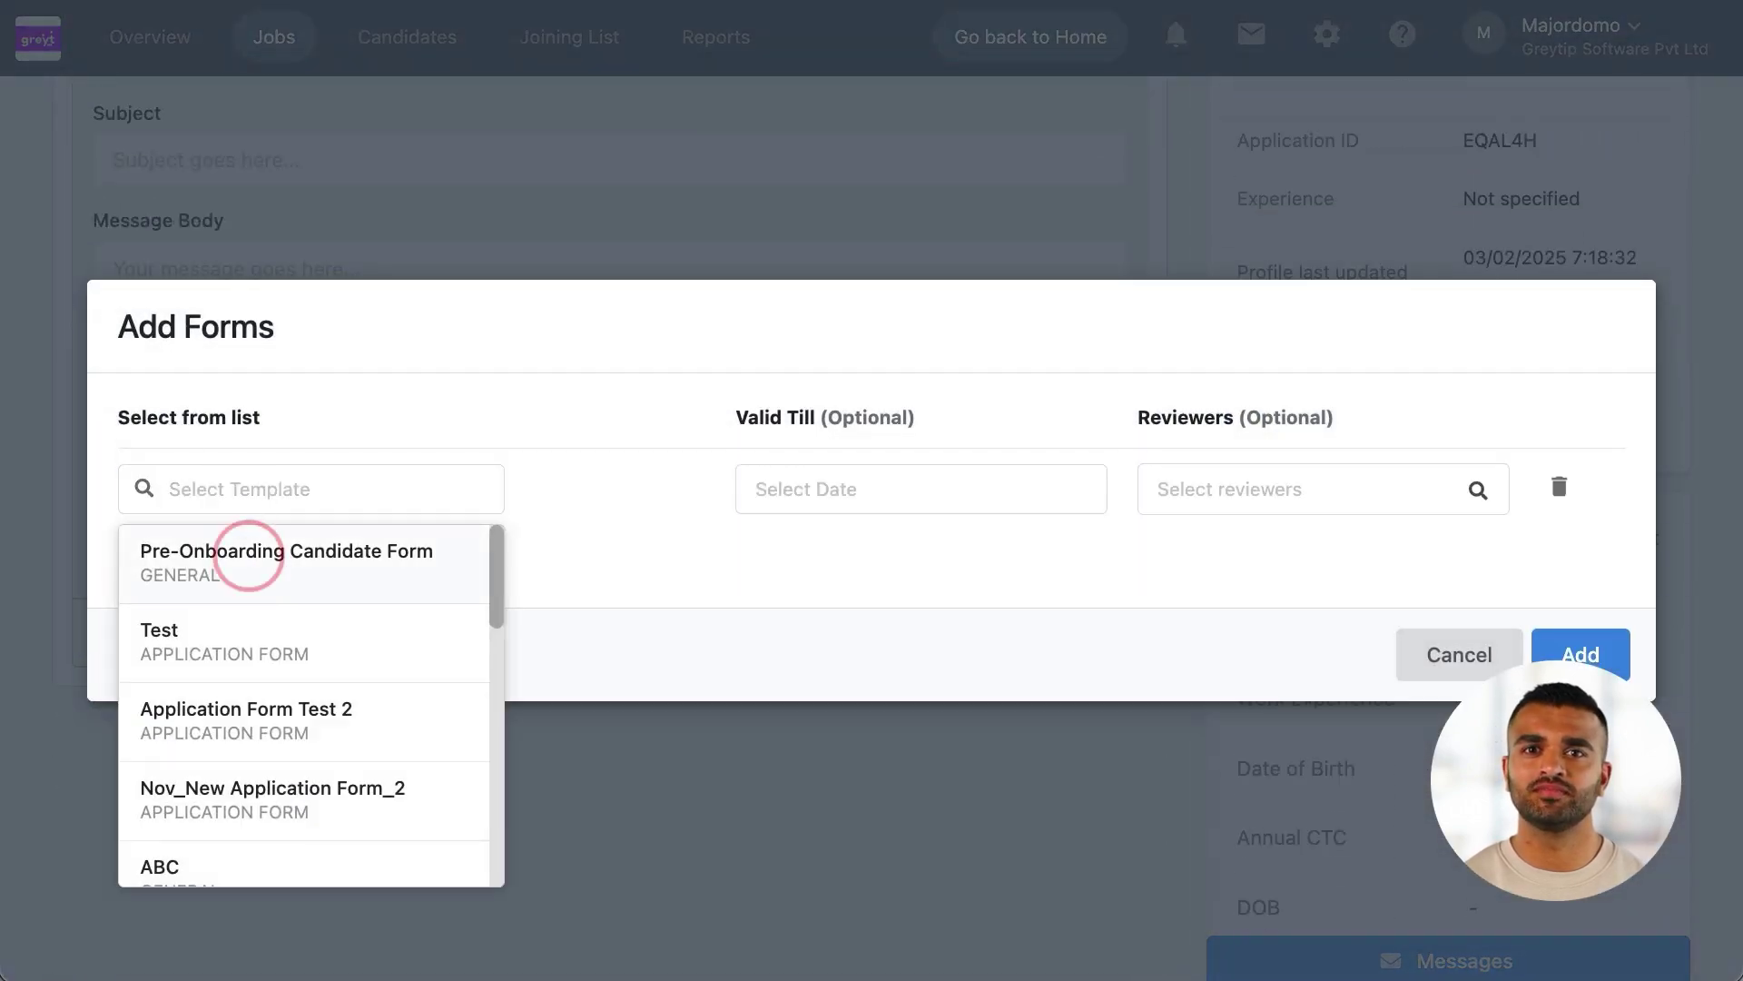
pyautogui.click(248, 555)
pyautogui.click(597, 502)
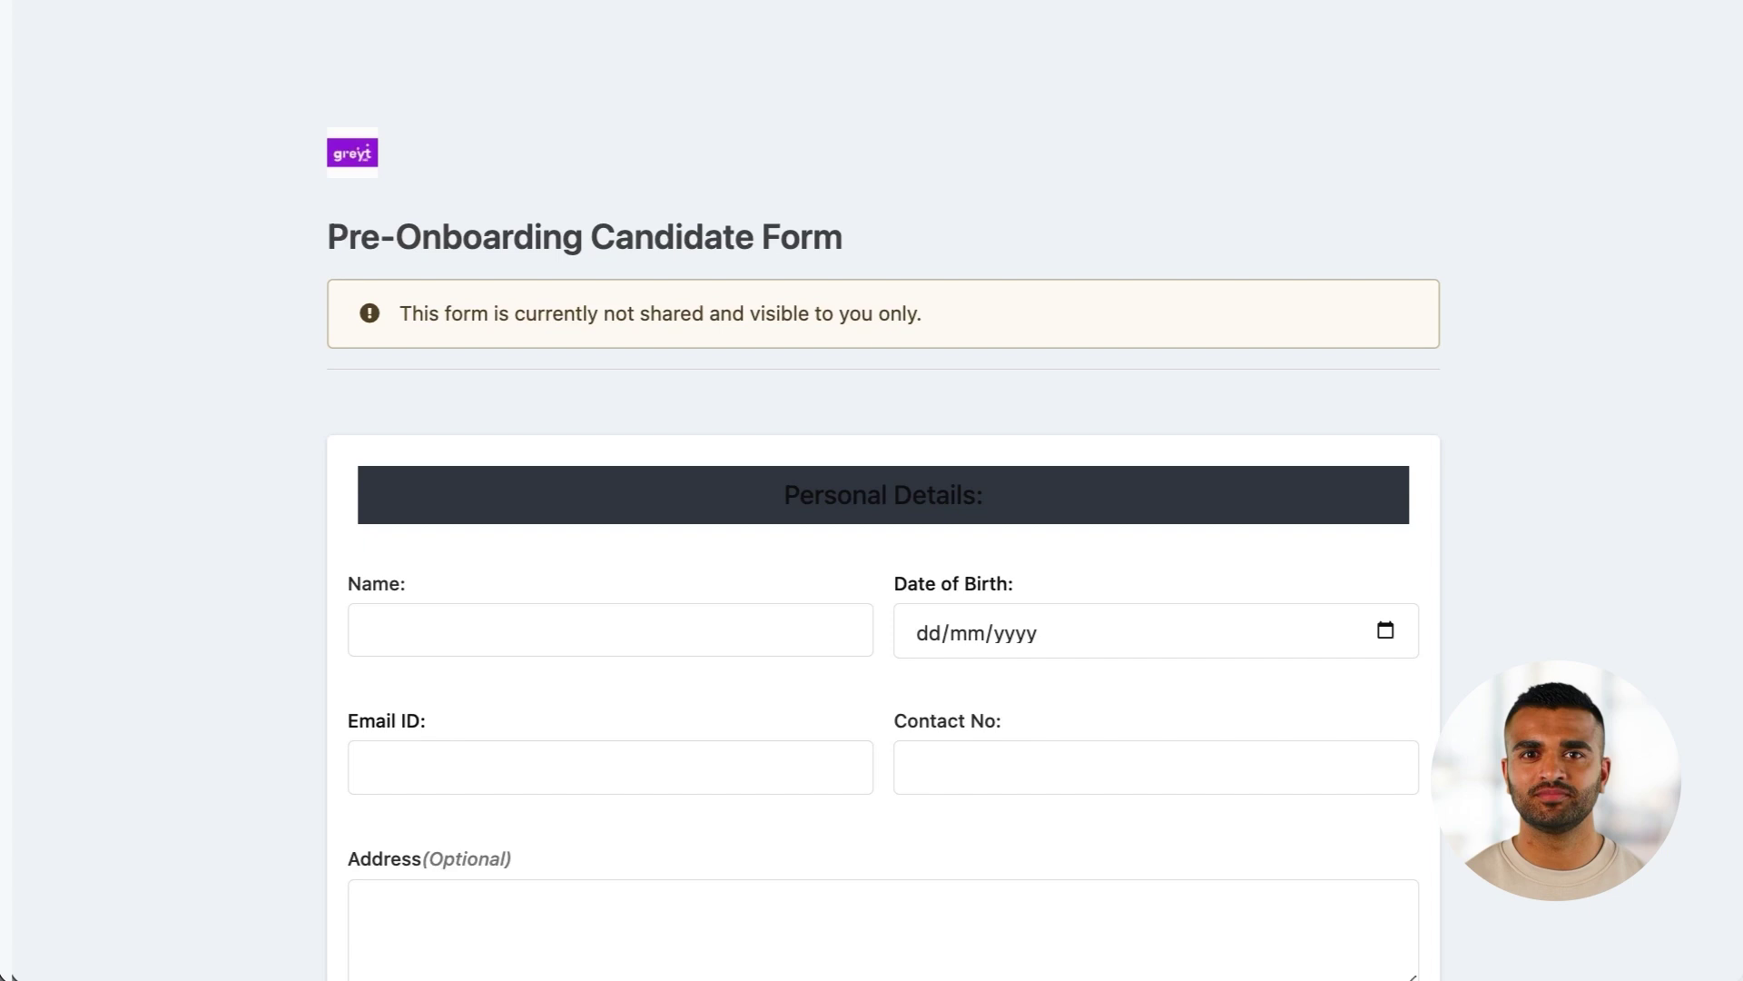
pyautogui.scroll(-9, 871, 490)
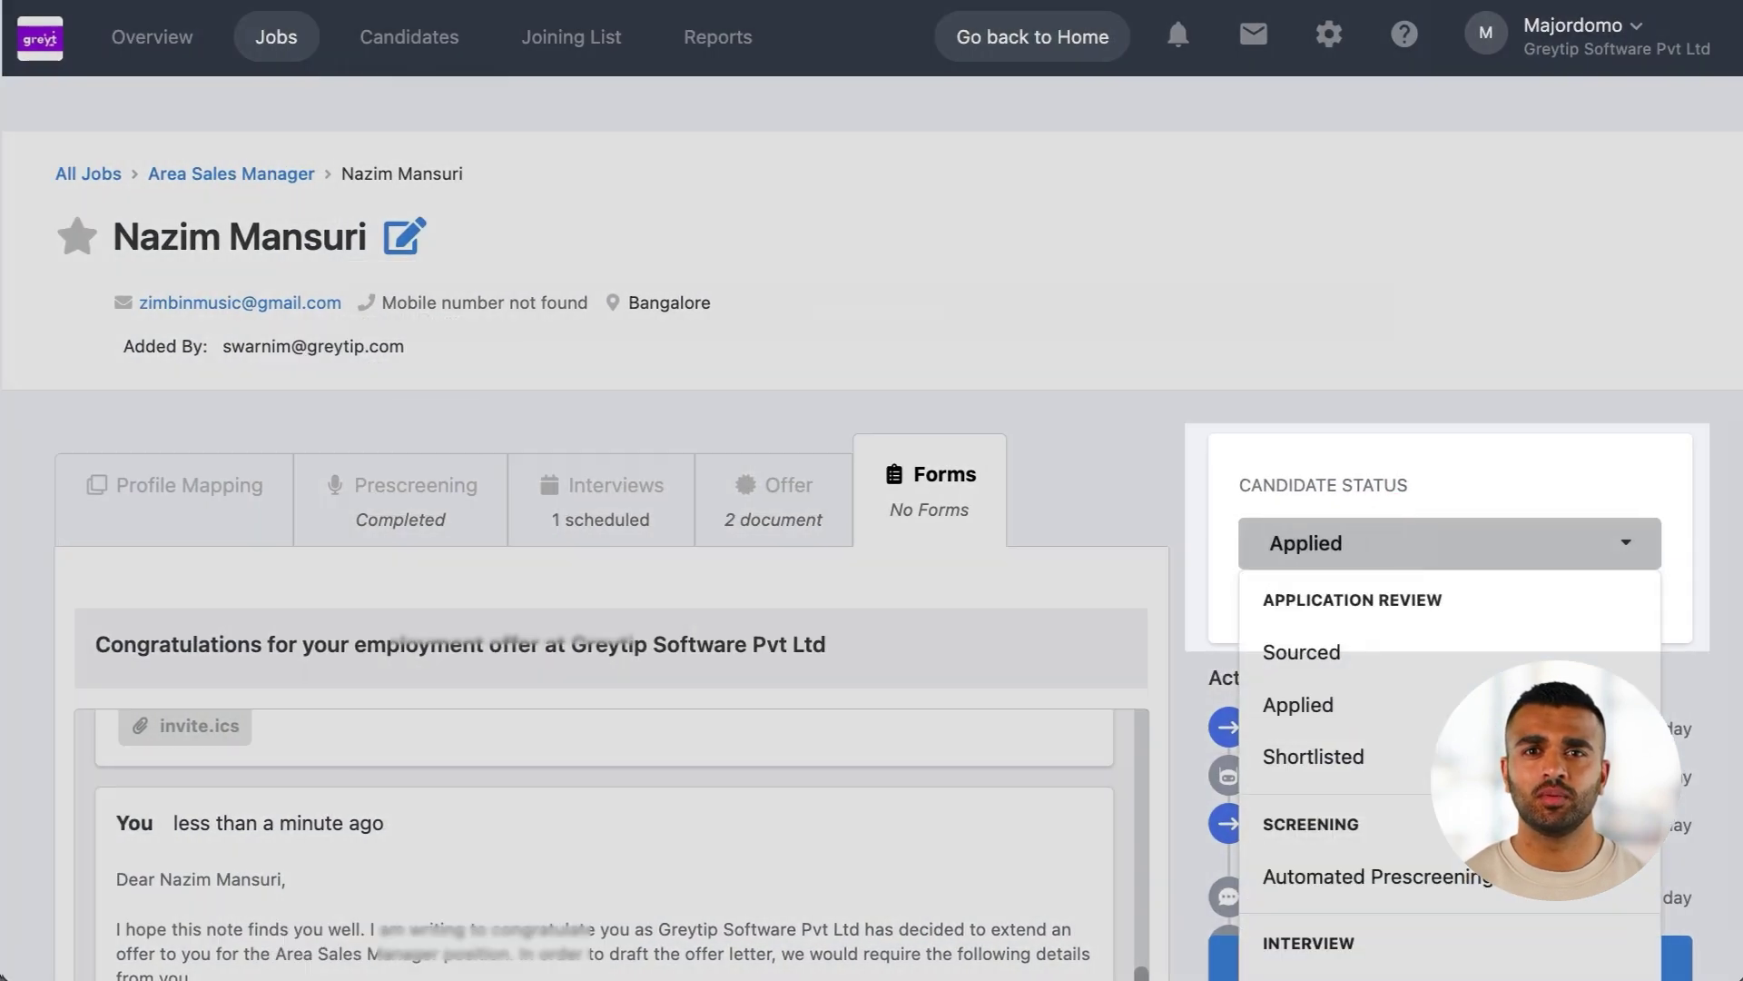
# Confirm hiring despite filled openings, then add the 22 Dec hire as Permanent Employee 0014
pyautogui.scroll(-5, 872, 527)
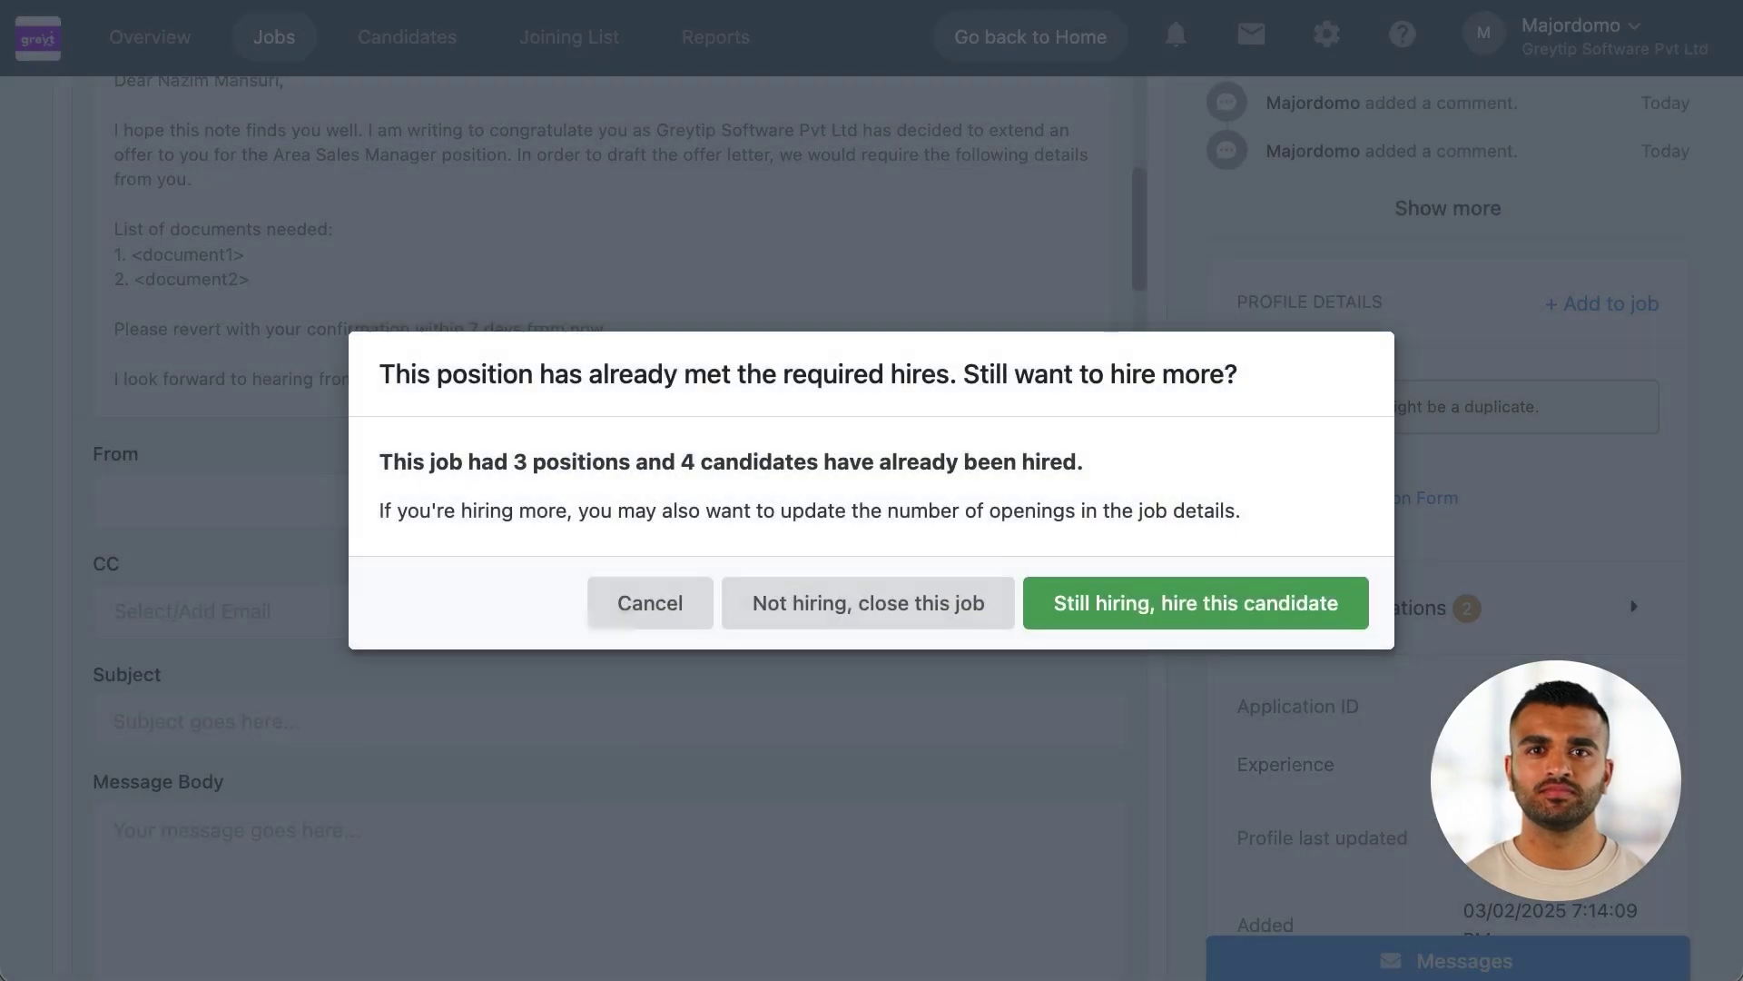
pyautogui.click(1230, 603)
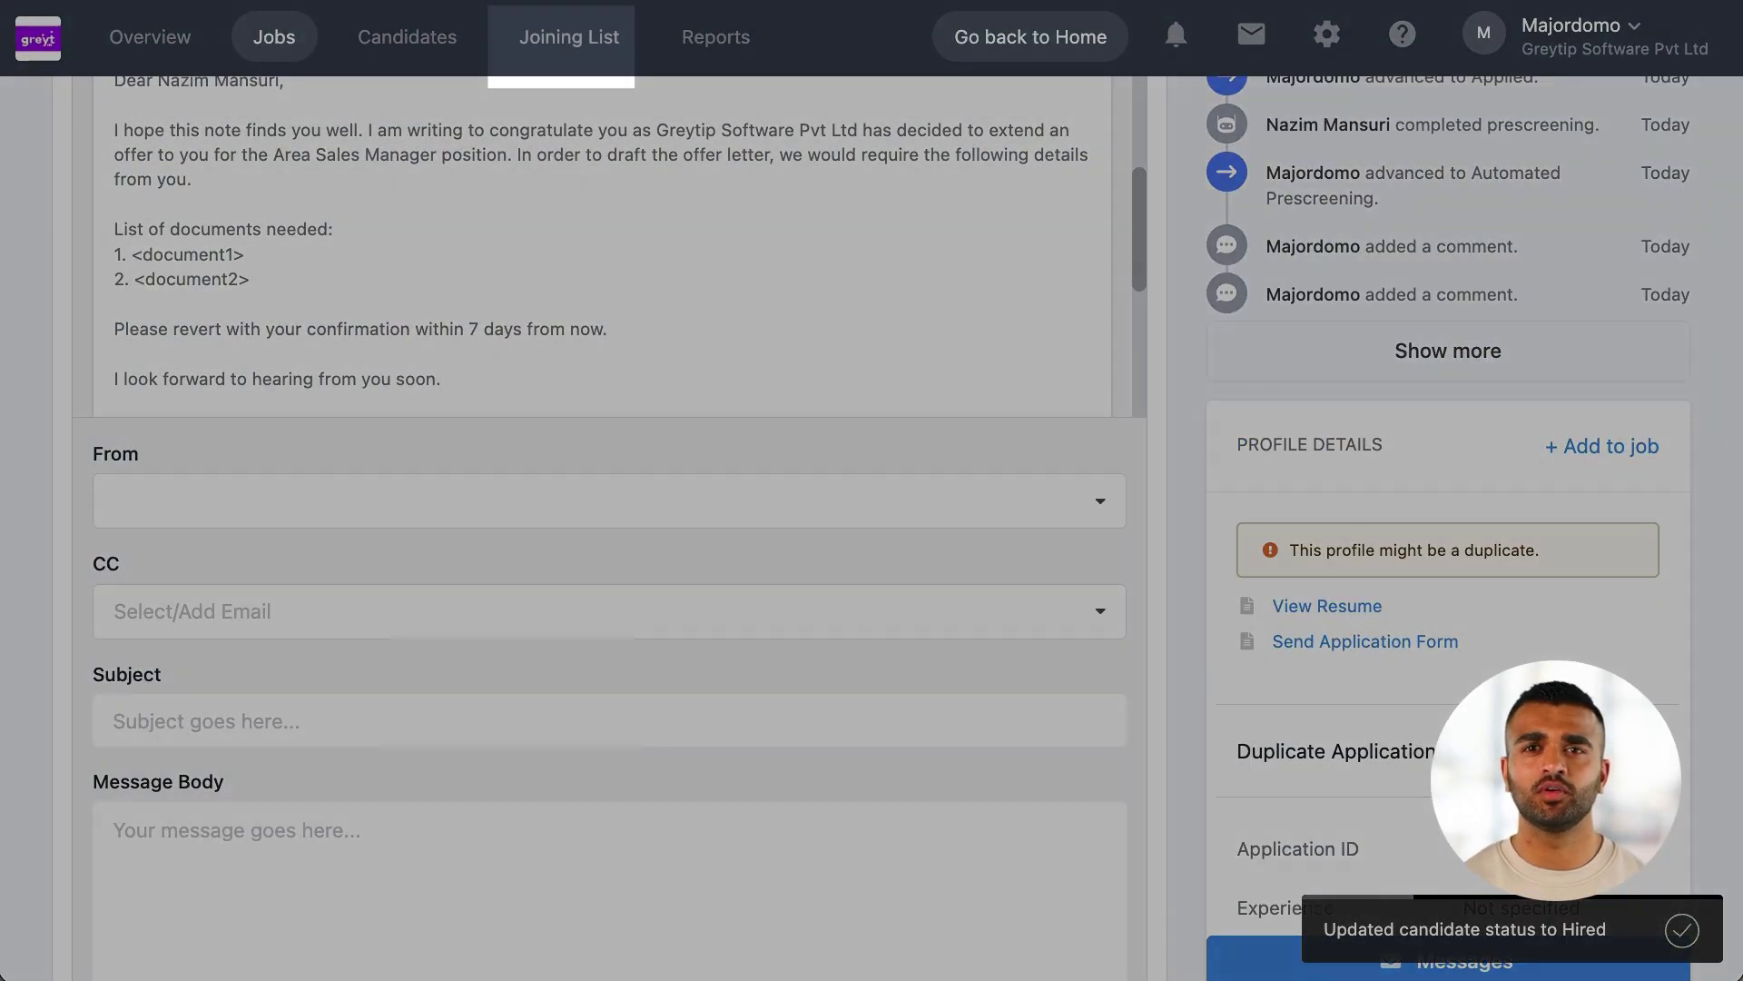
pyautogui.click(569, 36)
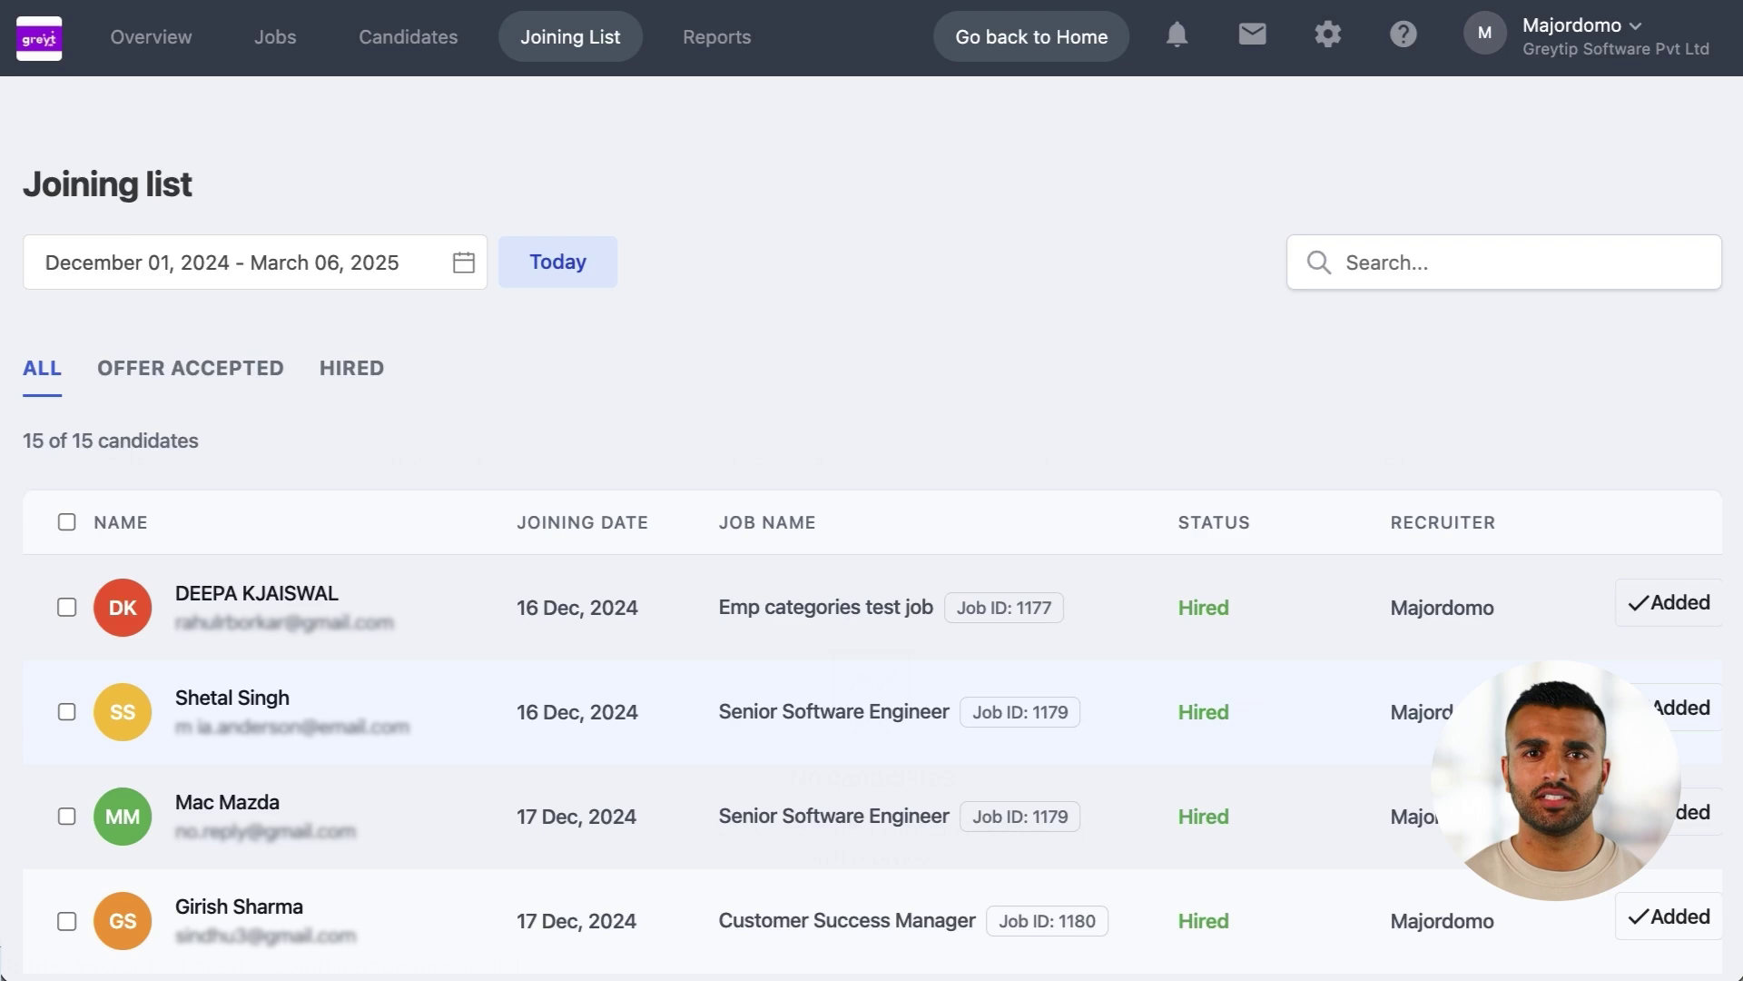
pyautogui.scroll(-5, 871, 527)
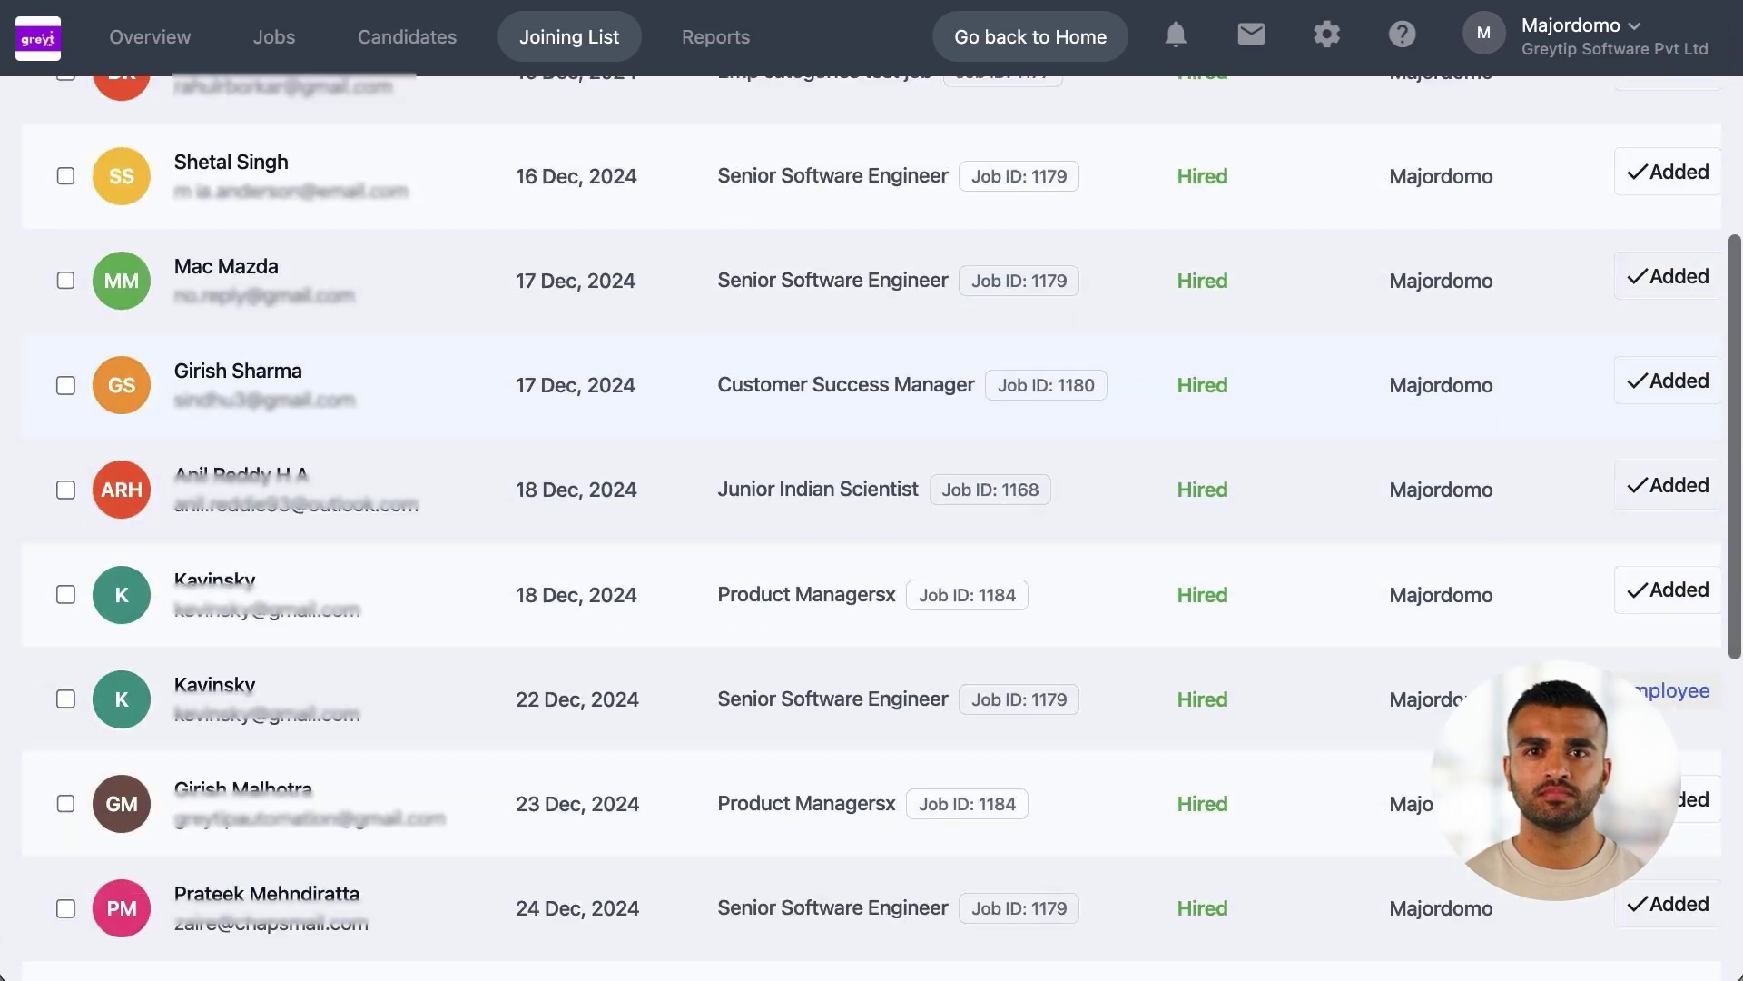
pyautogui.scroll(-4, 872, 527)
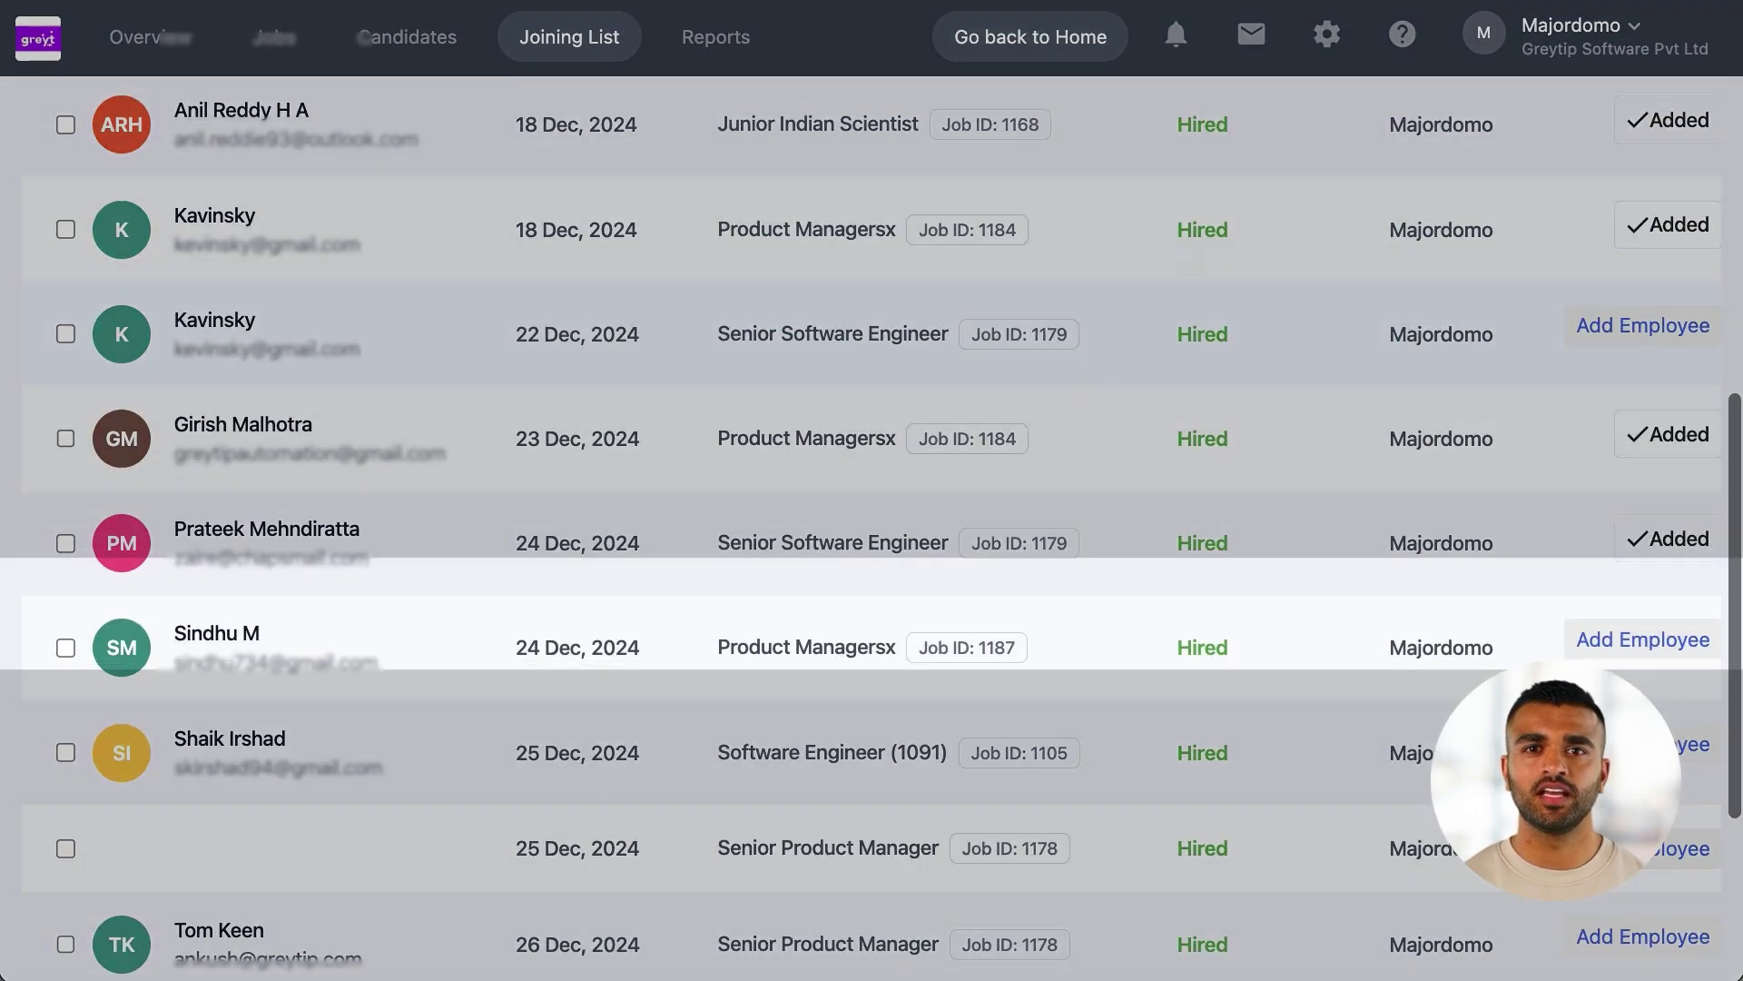
pyautogui.scroll(3, 1620, 582)
pyautogui.click(1620, 582)
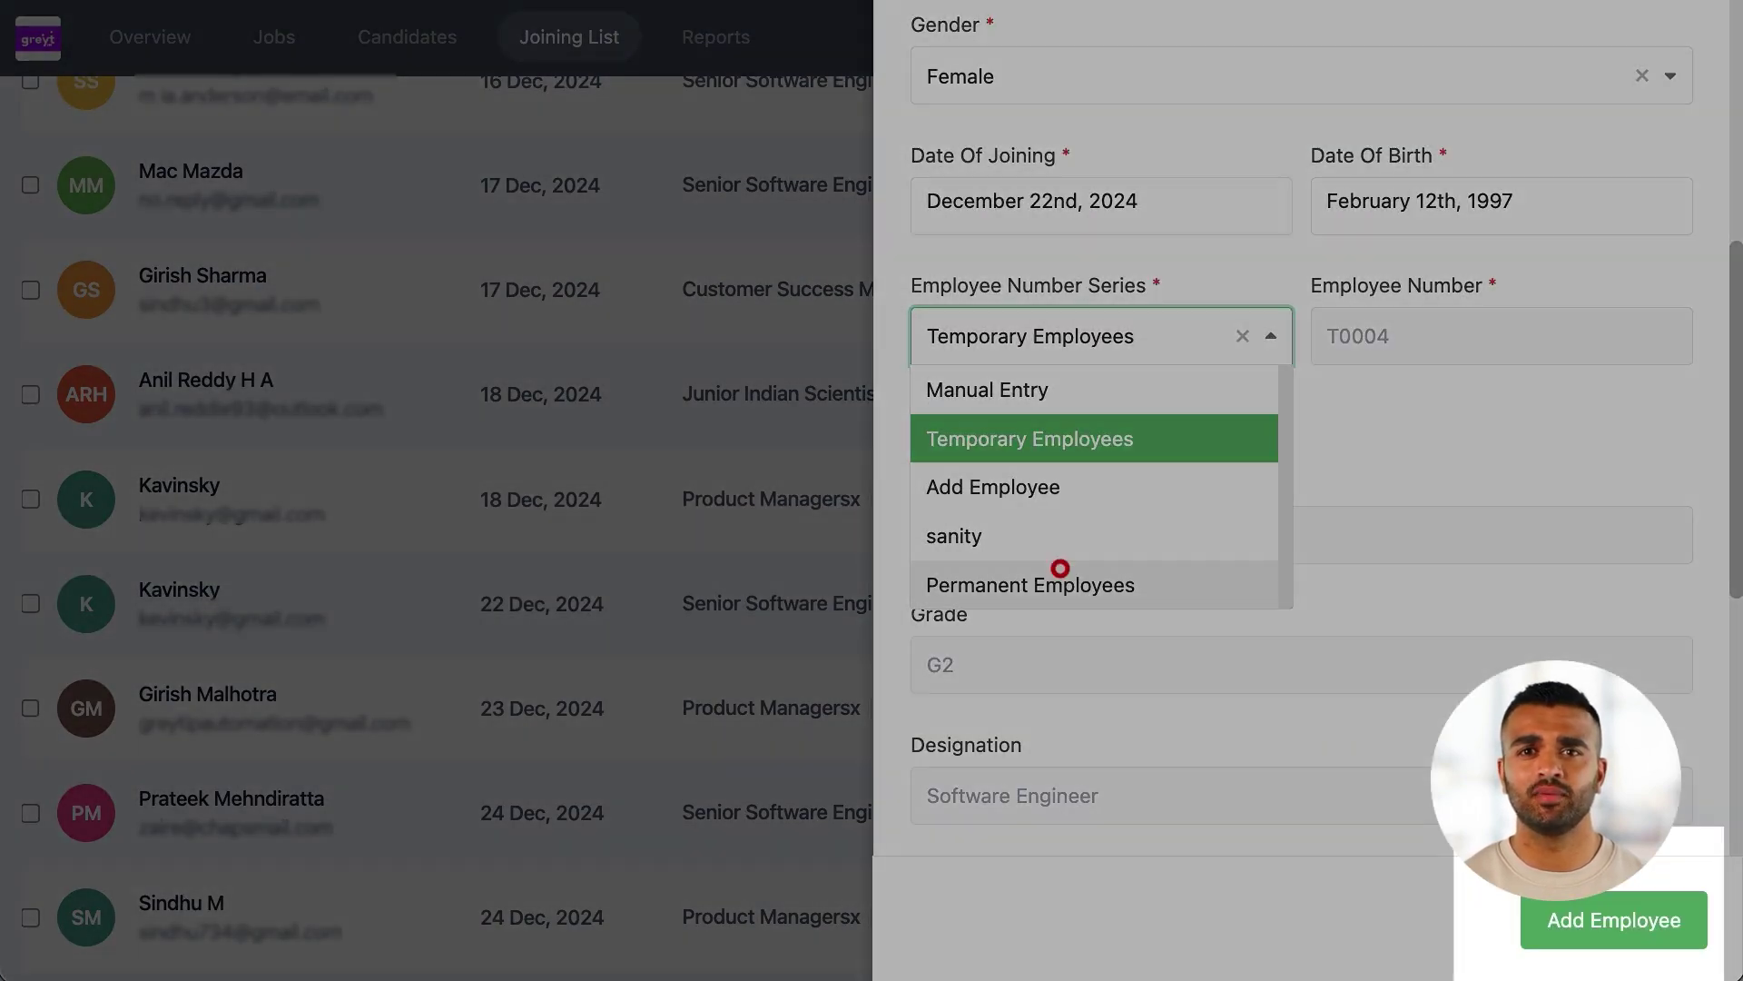
pyautogui.click(1059, 572)
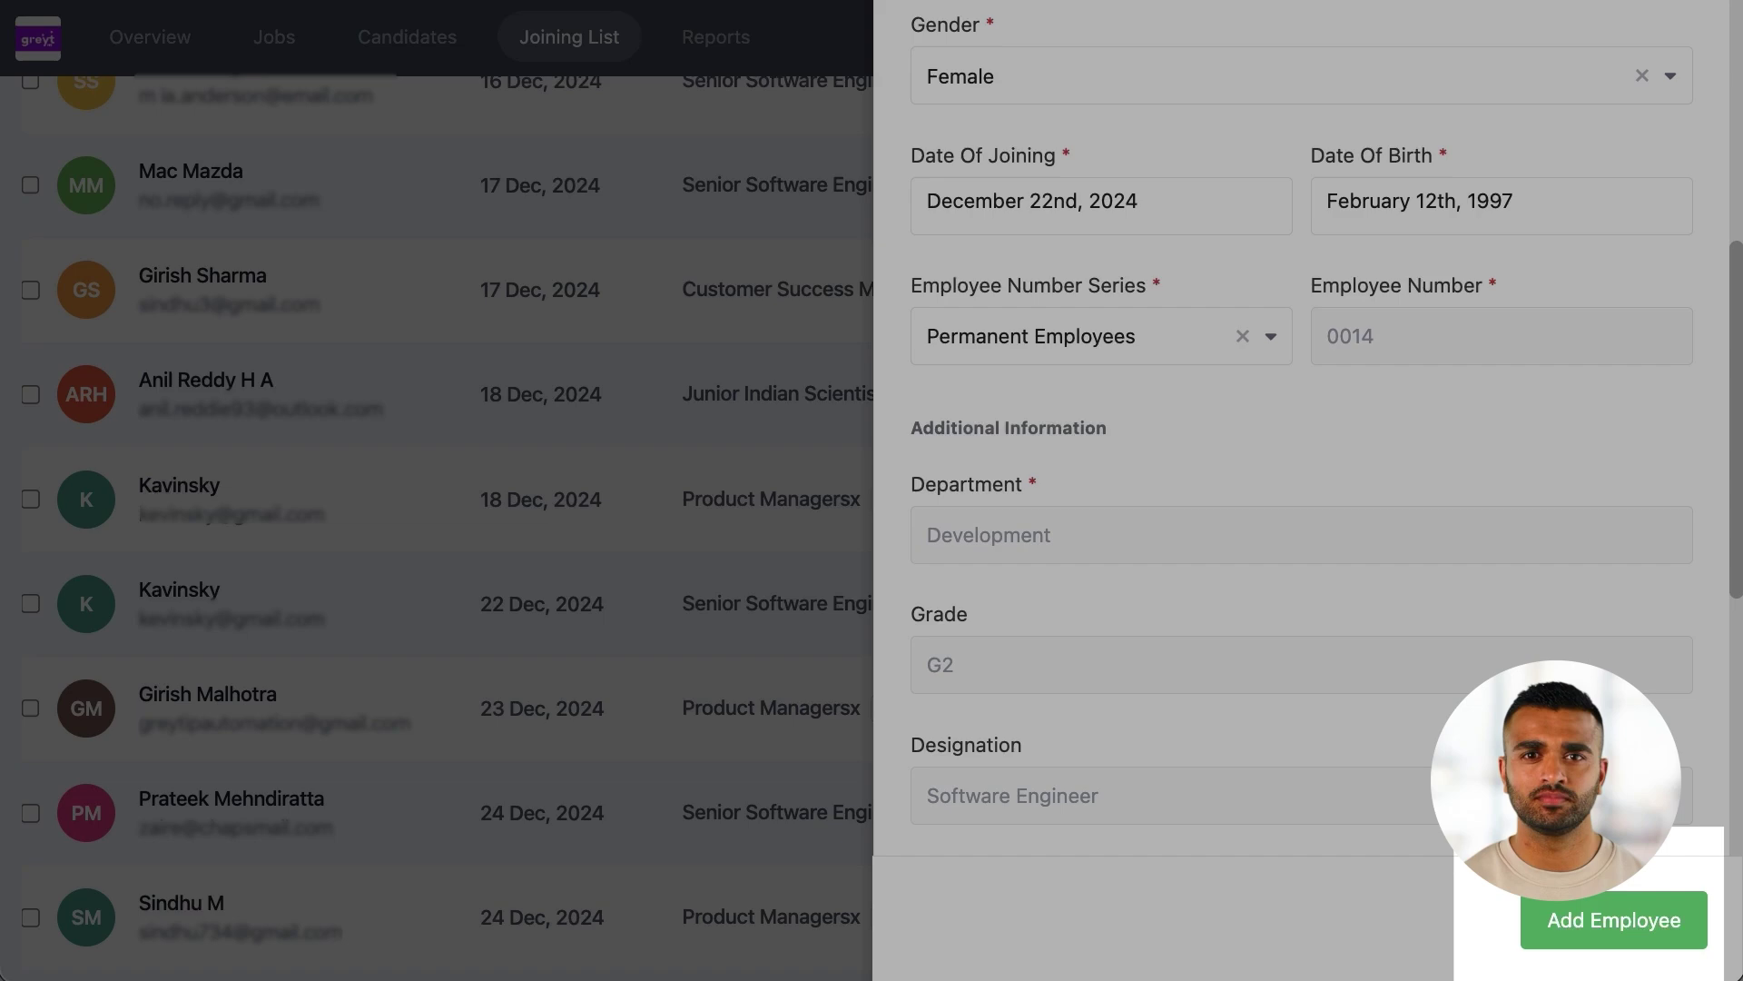
pyautogui.click(1615, 920)
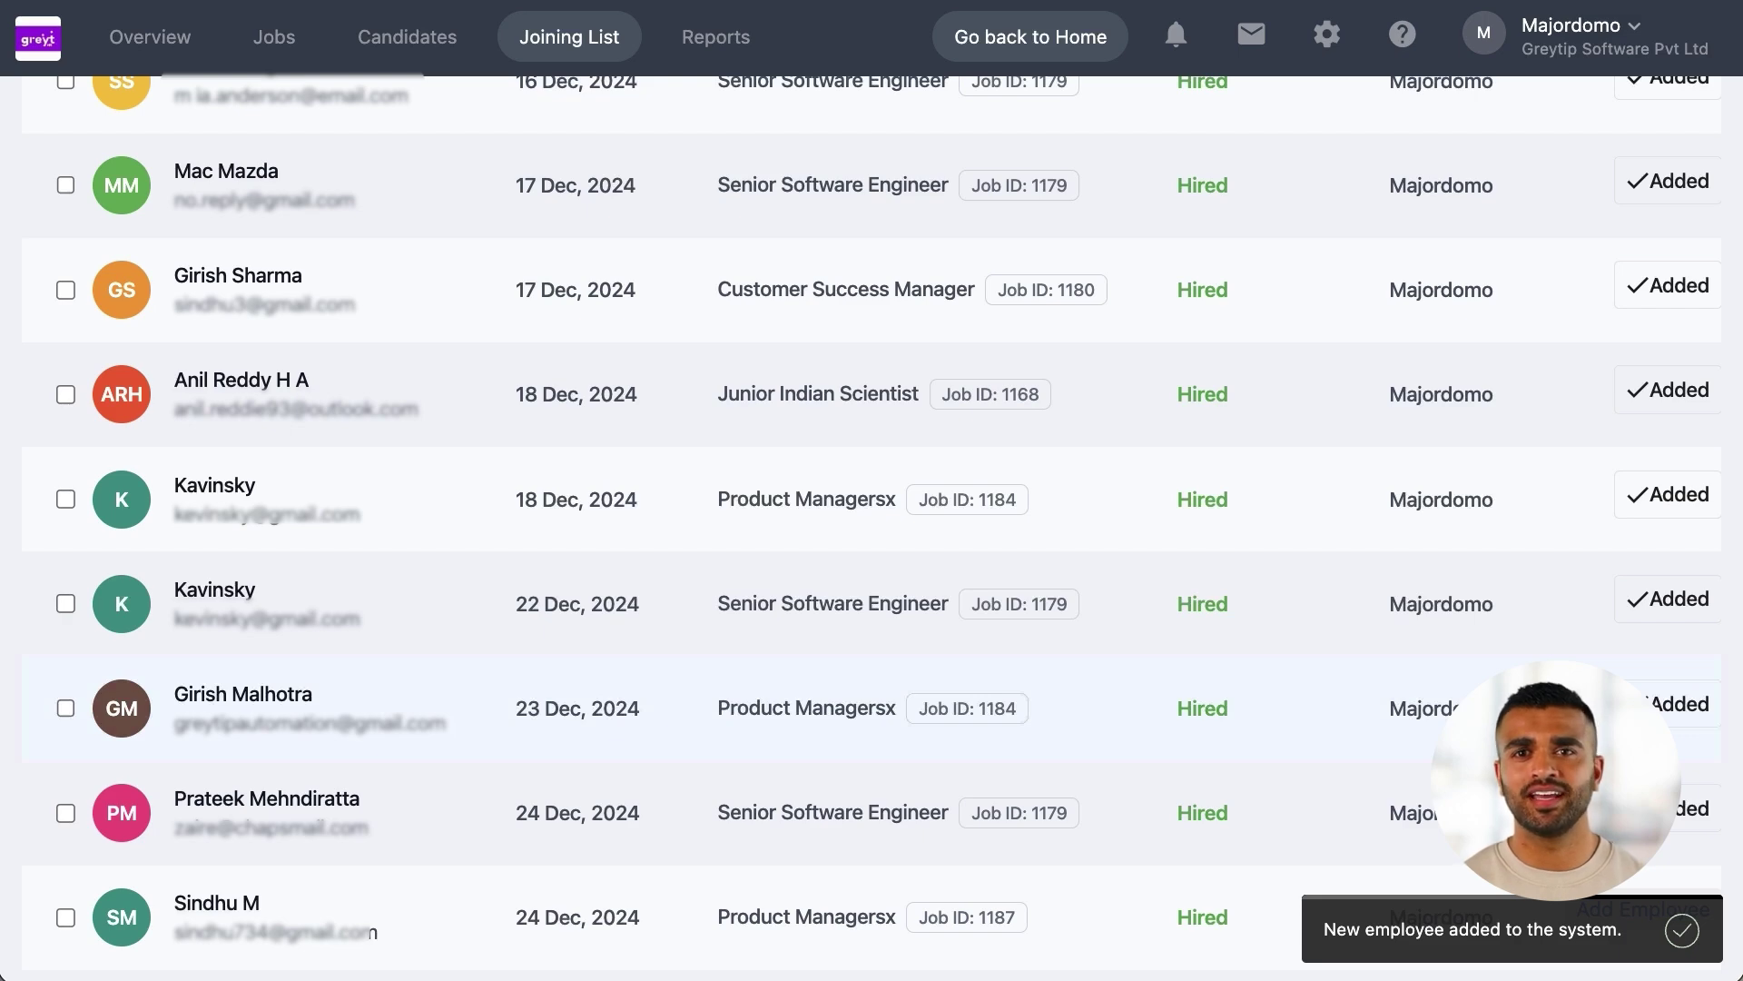
# Open the Pipeline report showing 5648 candidates and their rejection reasons
pyautogui.click(716, 37)
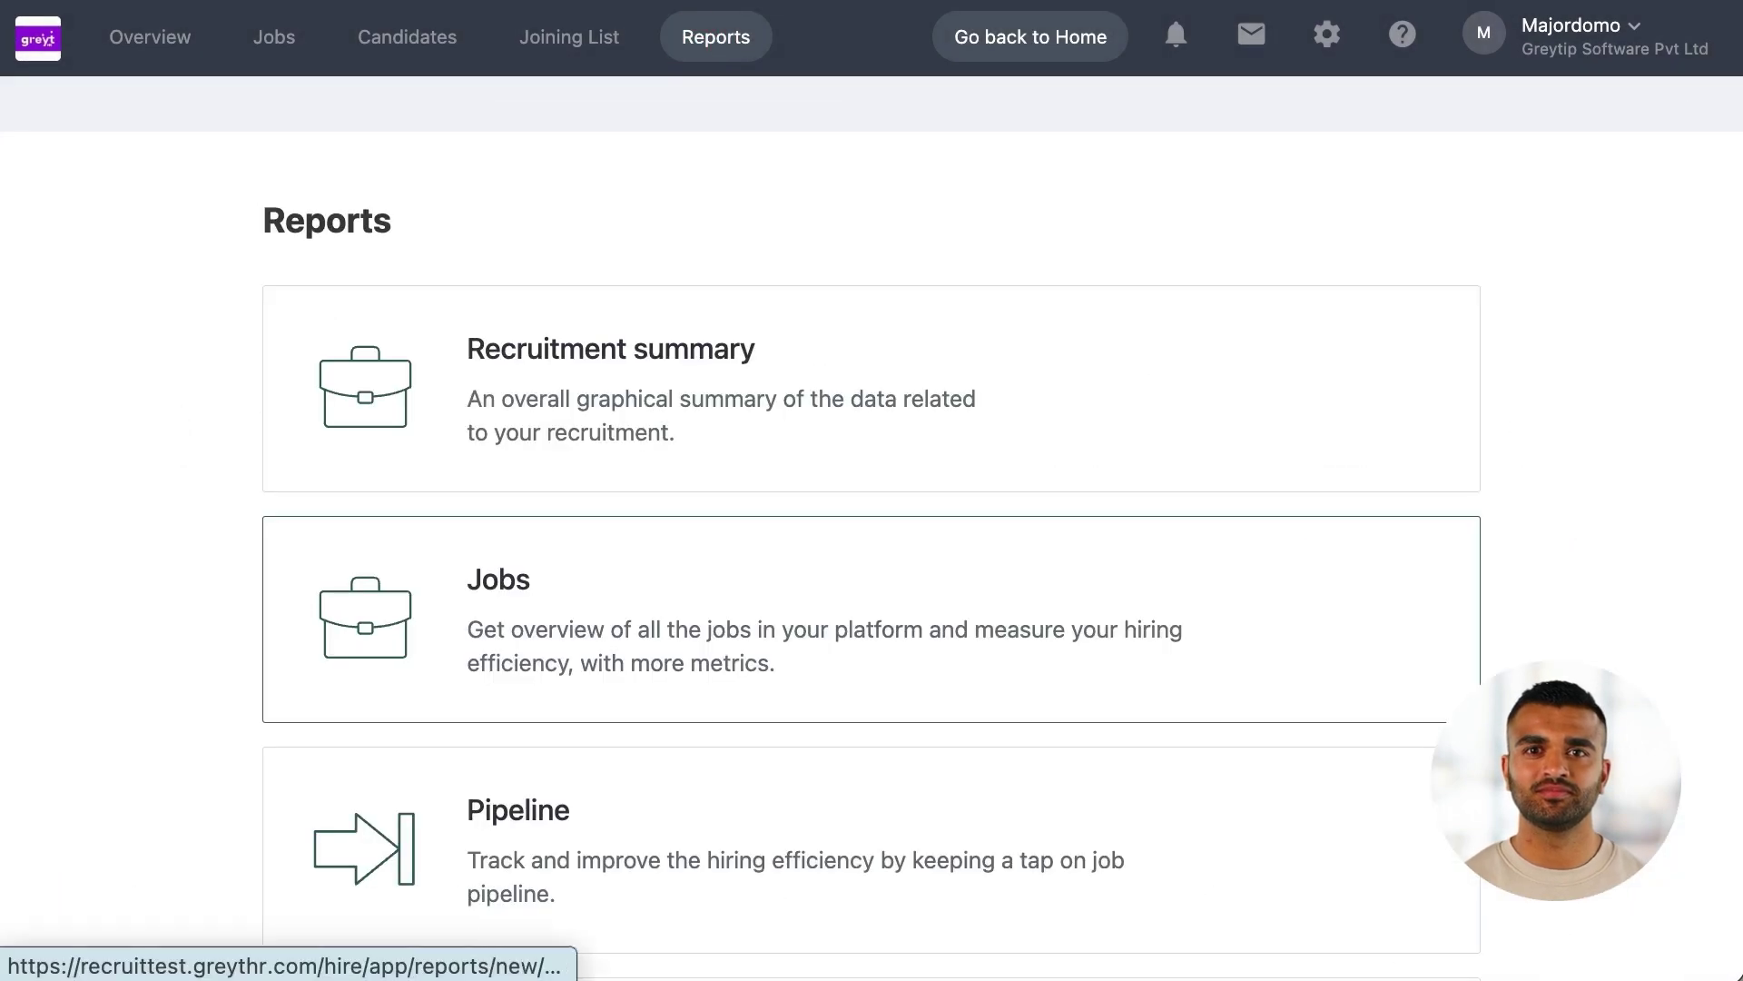
pyautogui.click(642, 728)
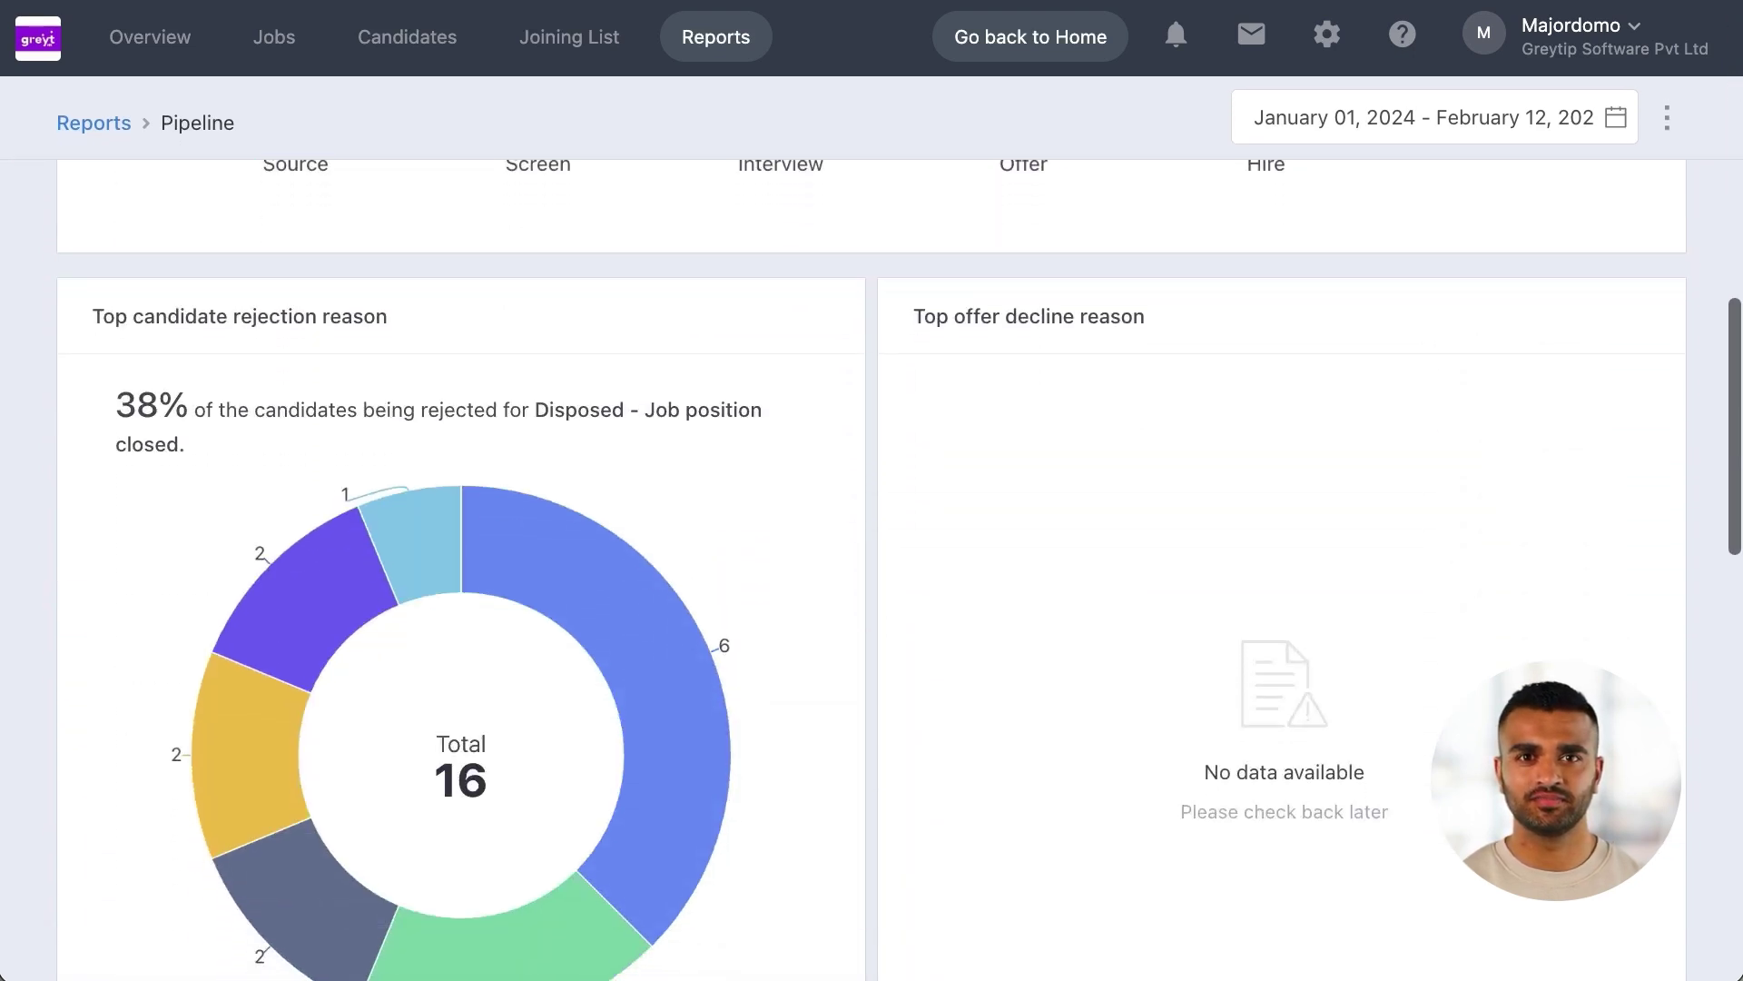
# Check candidate stages per source in the Sourcing and Origin report, then return to Reports
pyautogui.click(93, 123)
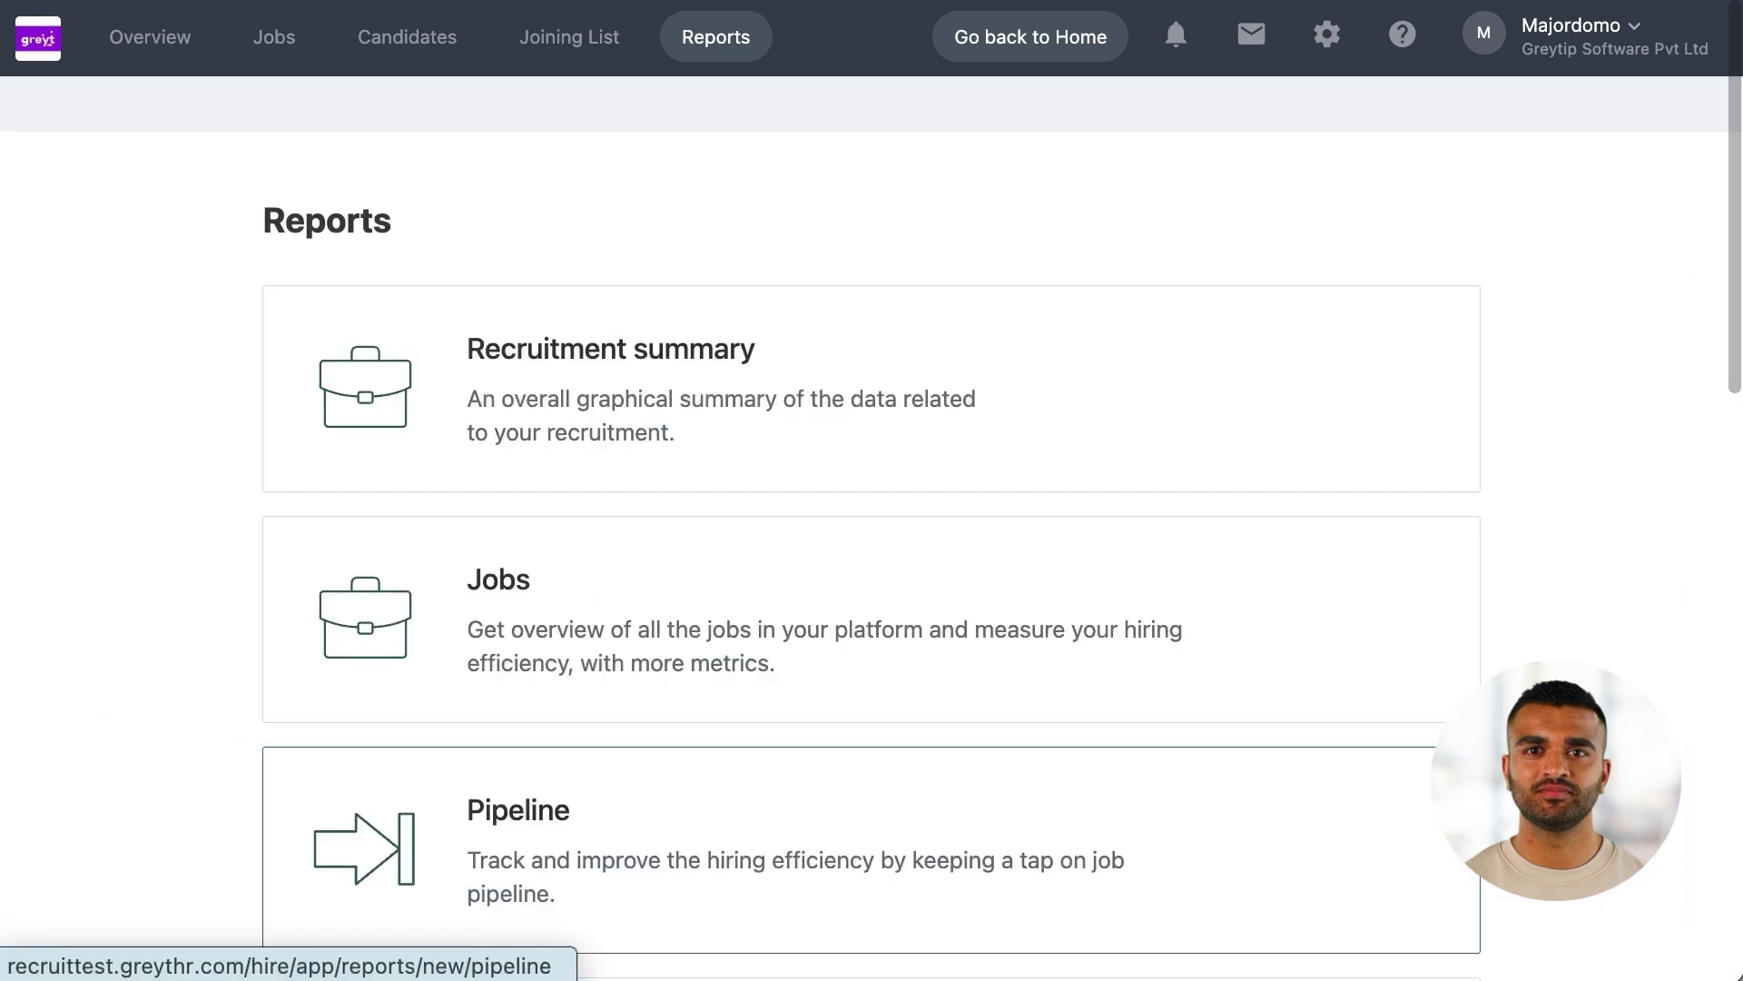
pyautogui.scroll(-4, 871, 690)
pyautogui.scroll(-3, 871, 781)
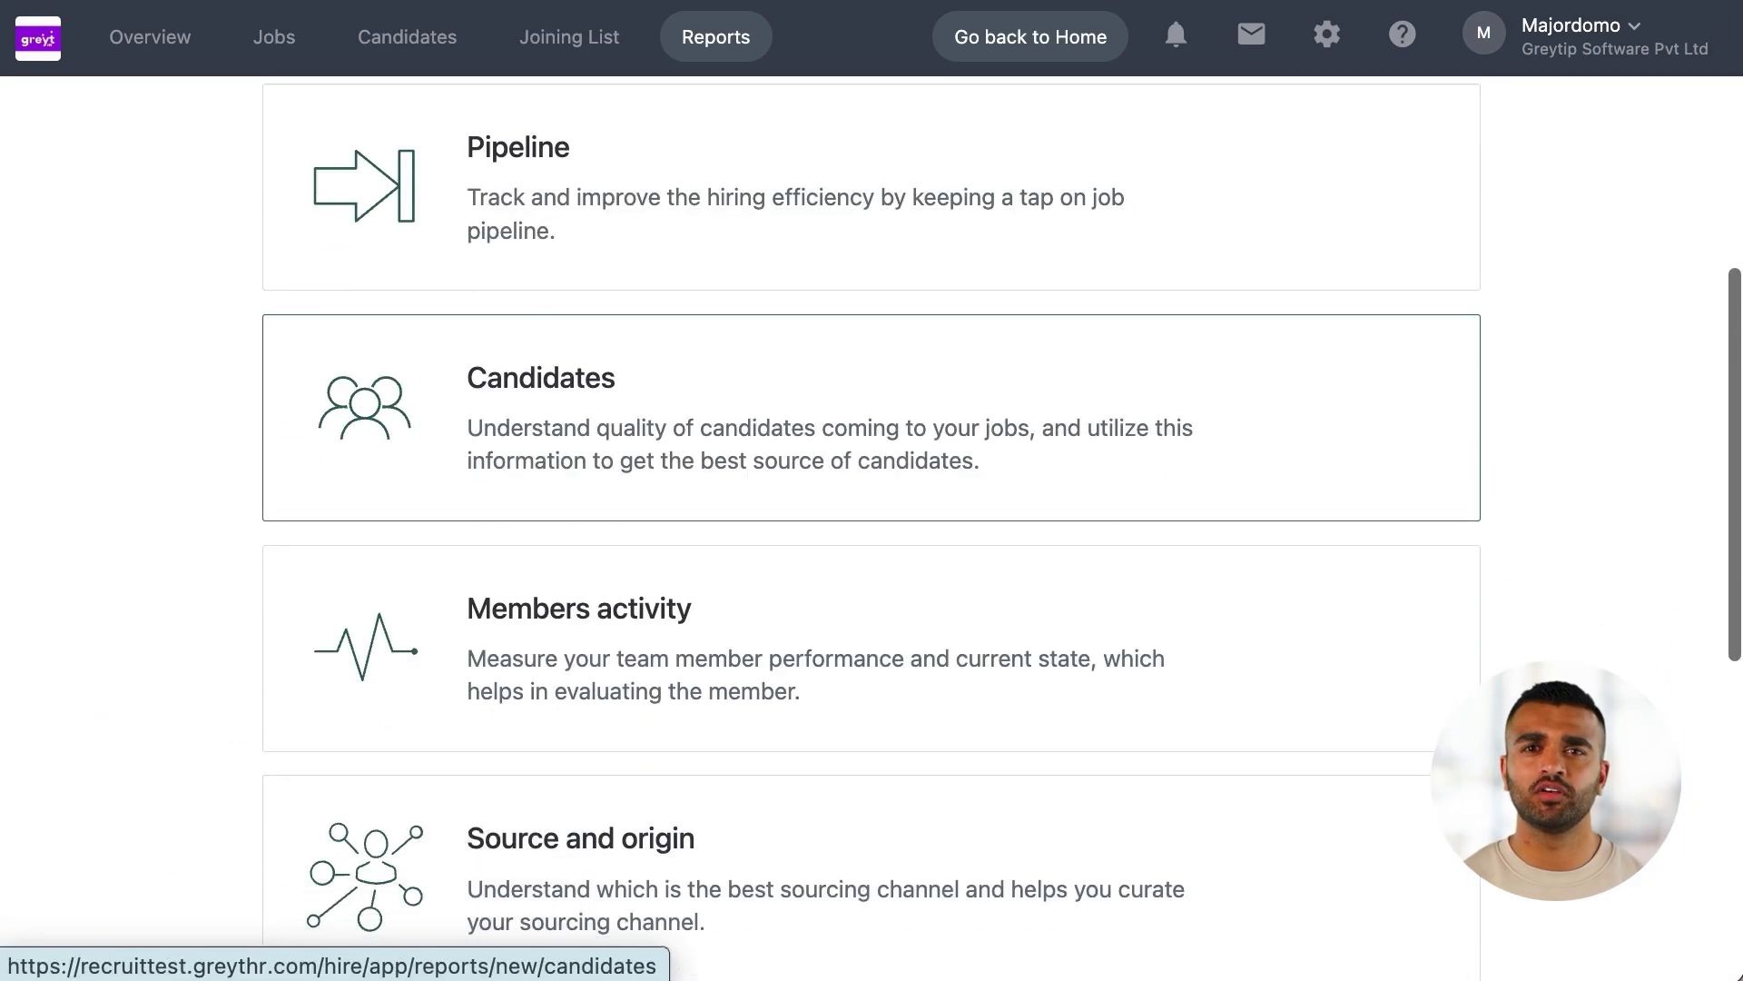
pyautogui.click(872, 862)
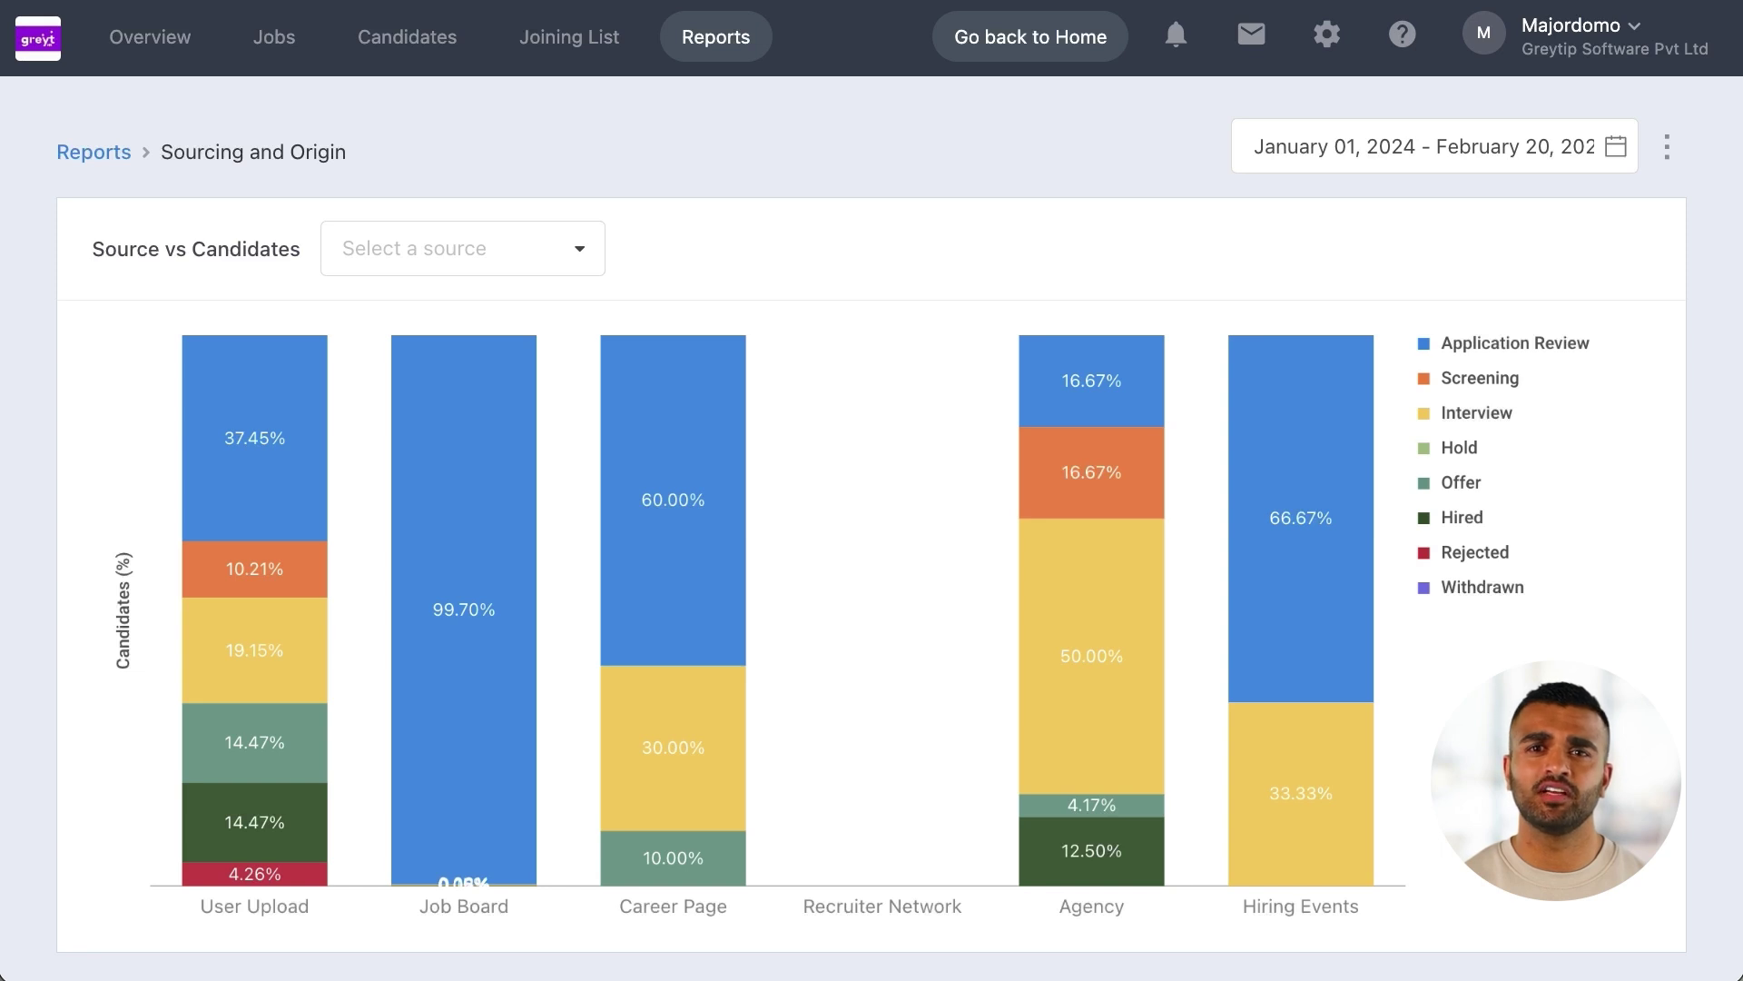
pyautogui.click(716, 36)
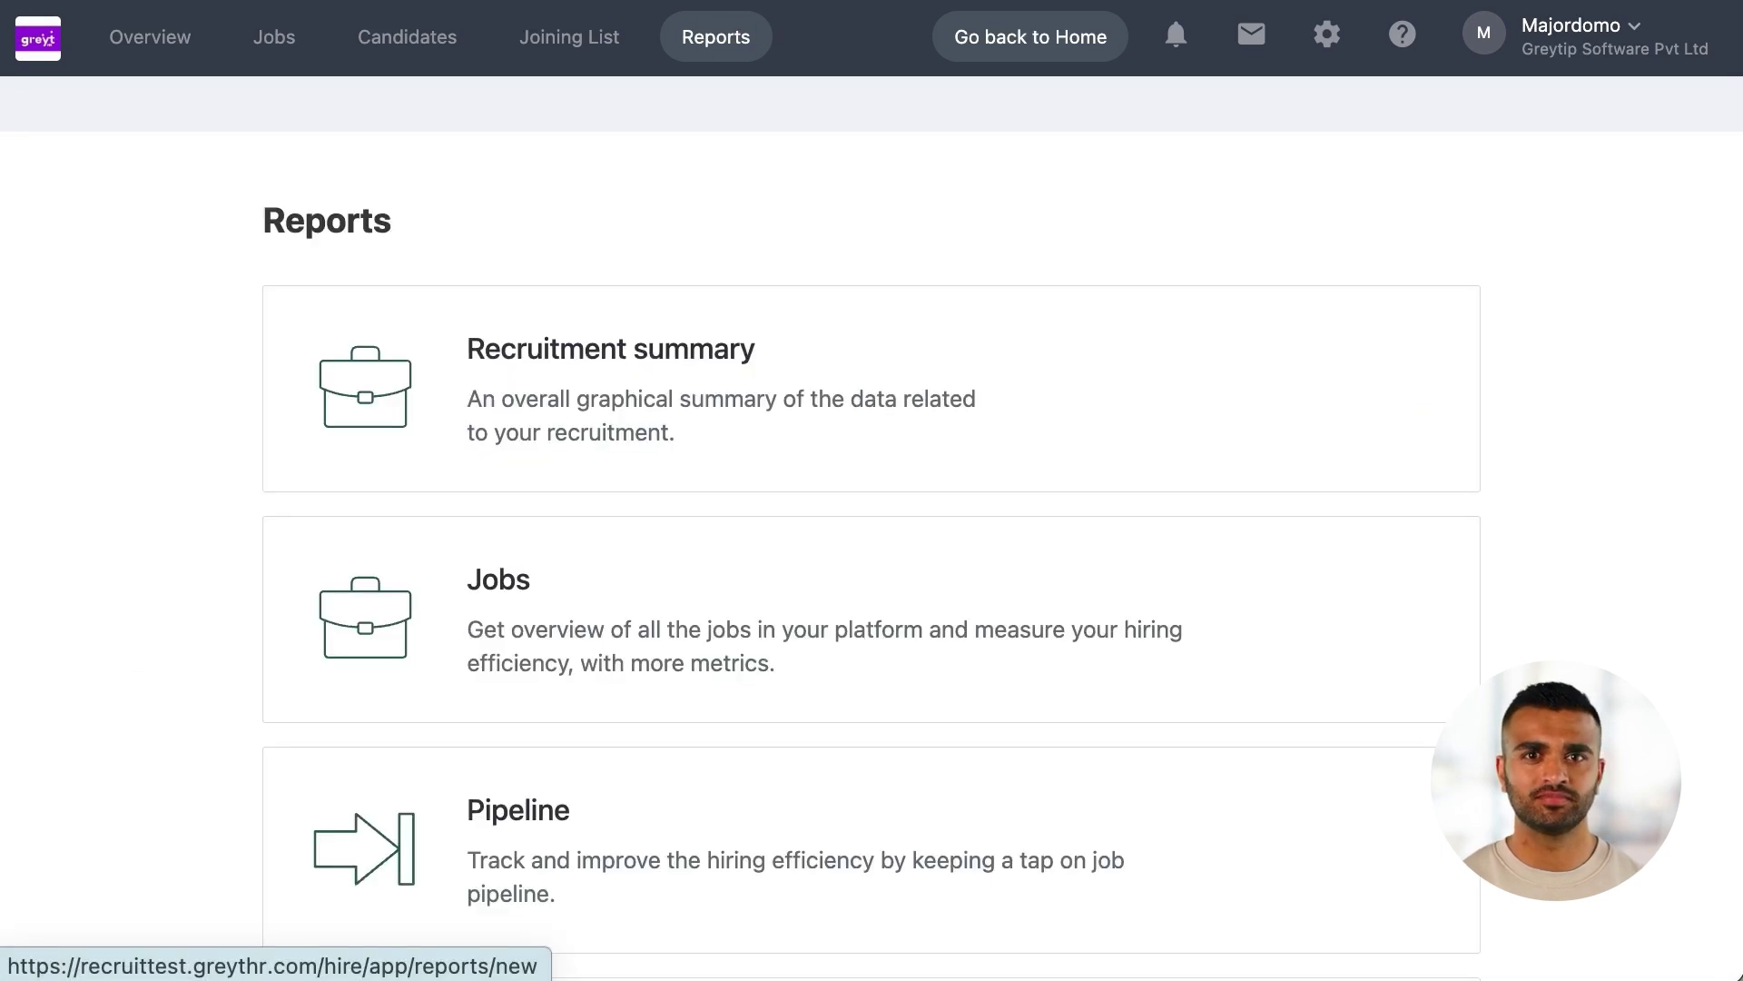
pyautogui.scroll(-8, 871, 527)
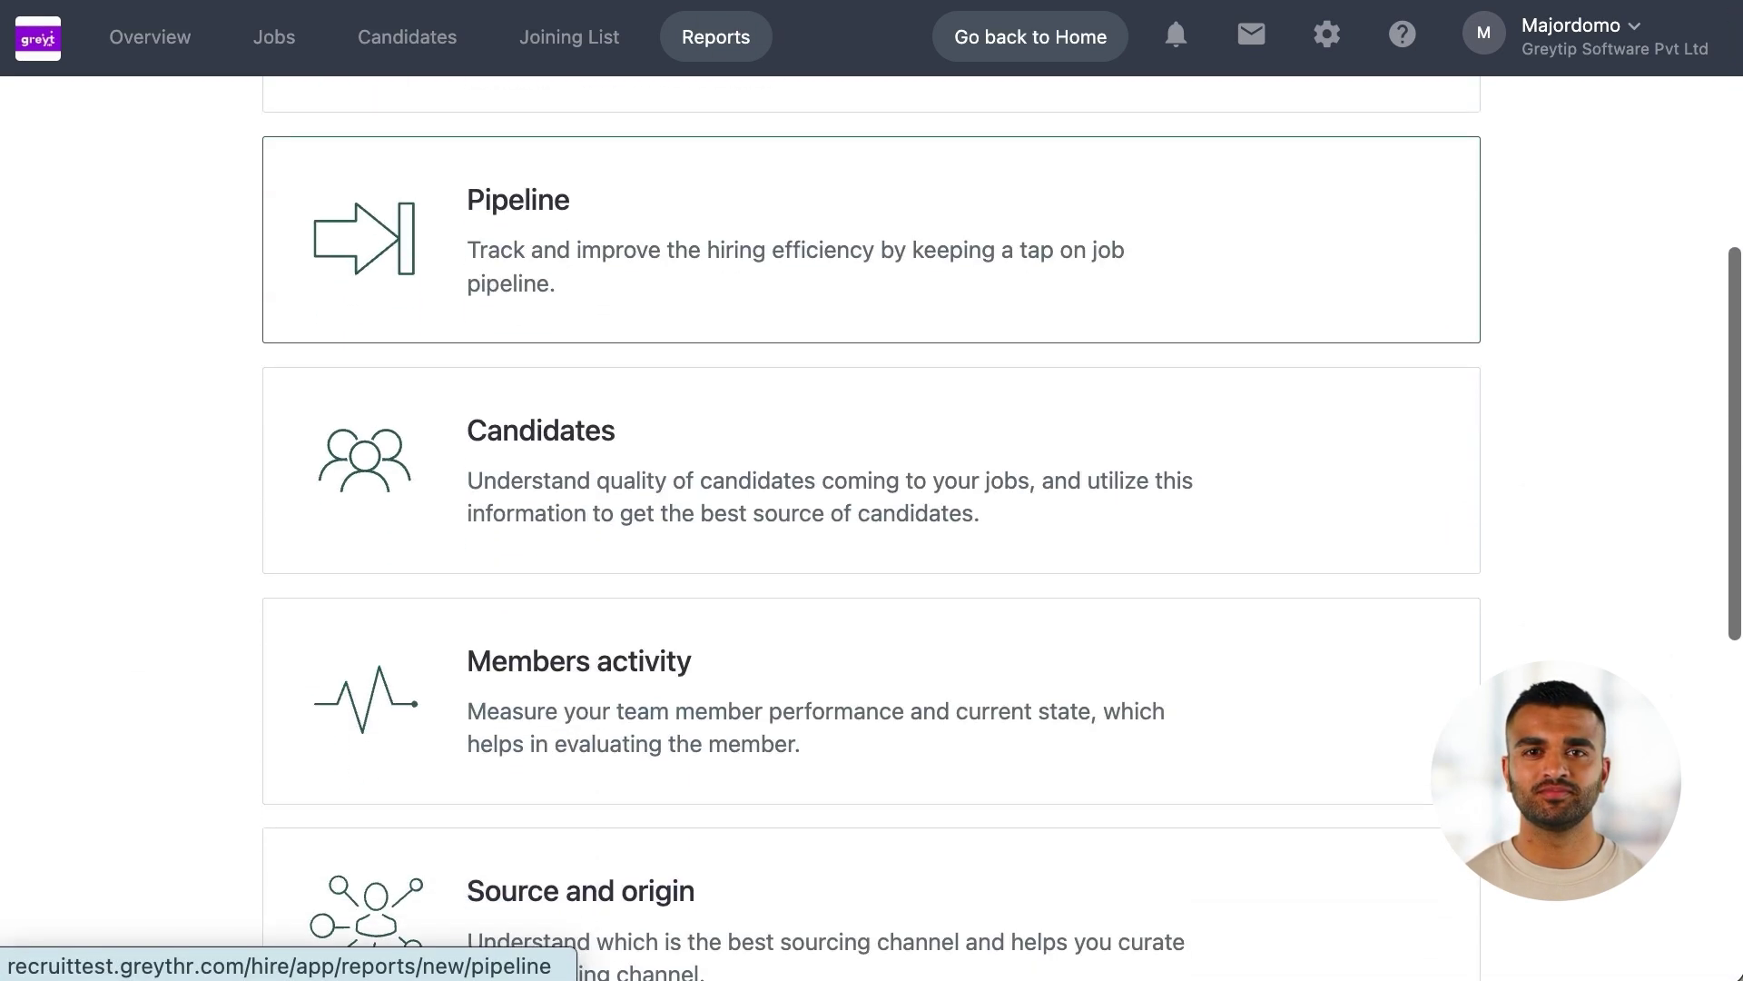
pyautogui.scroll(-8, 871, 526)
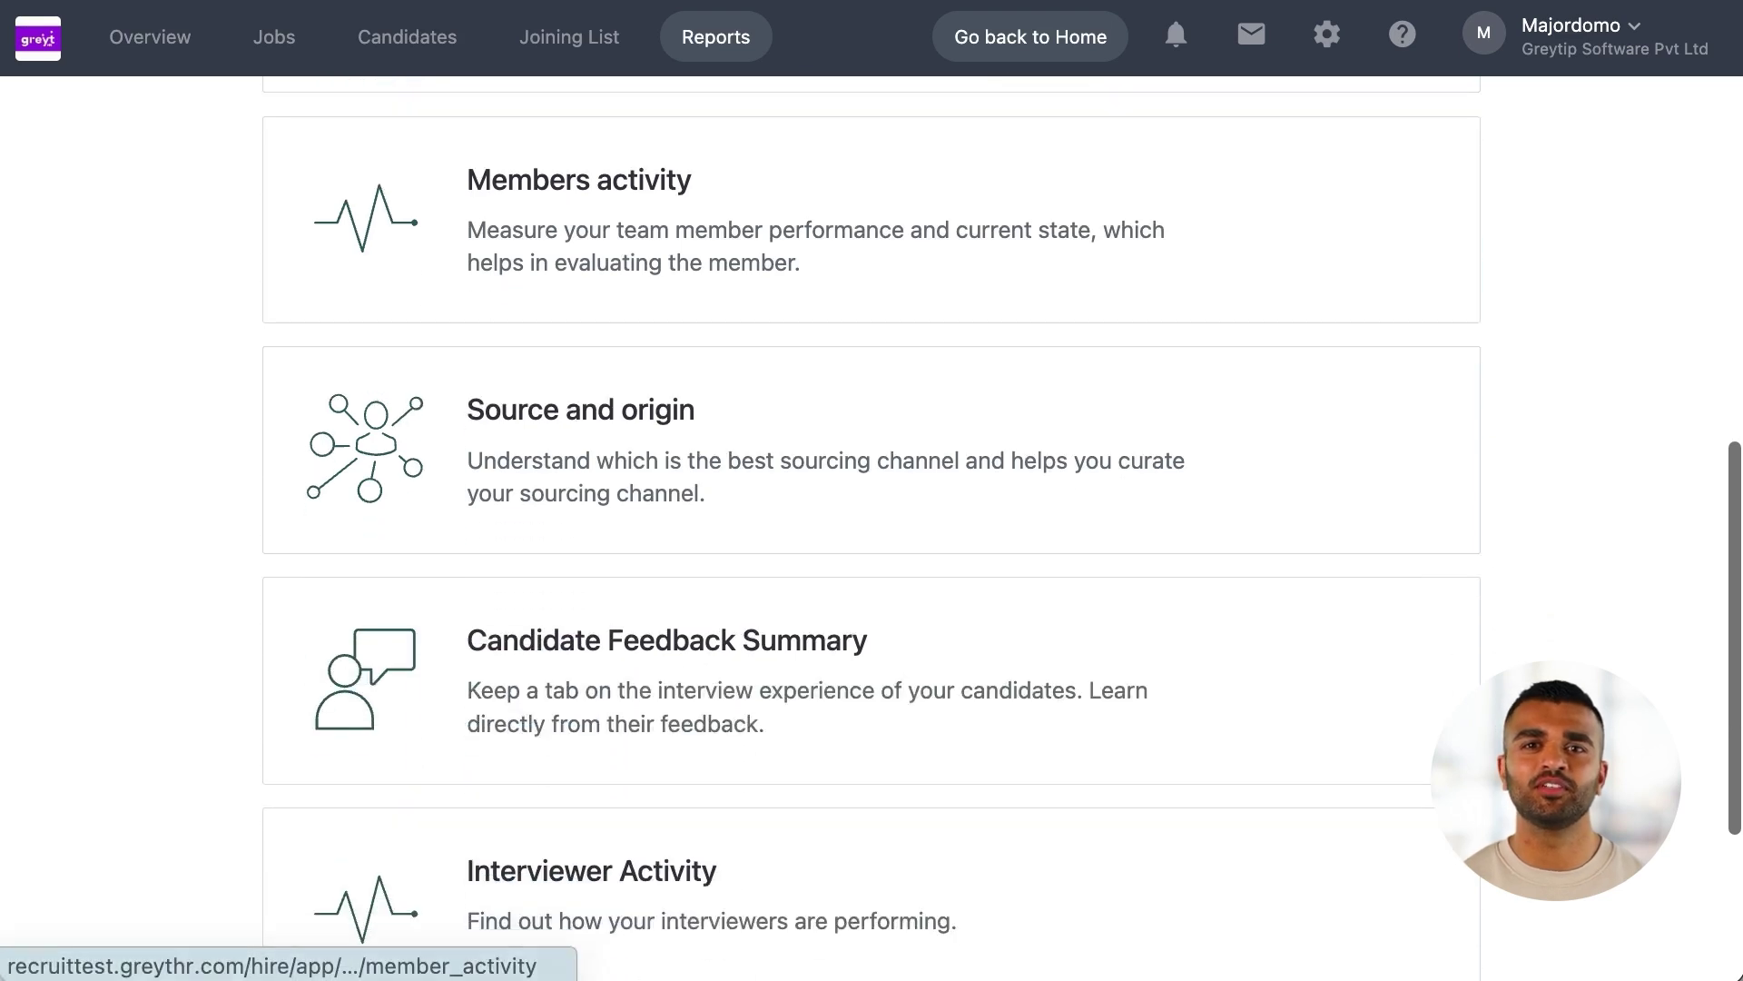
pyautogui.scroll(15, 871, 545)
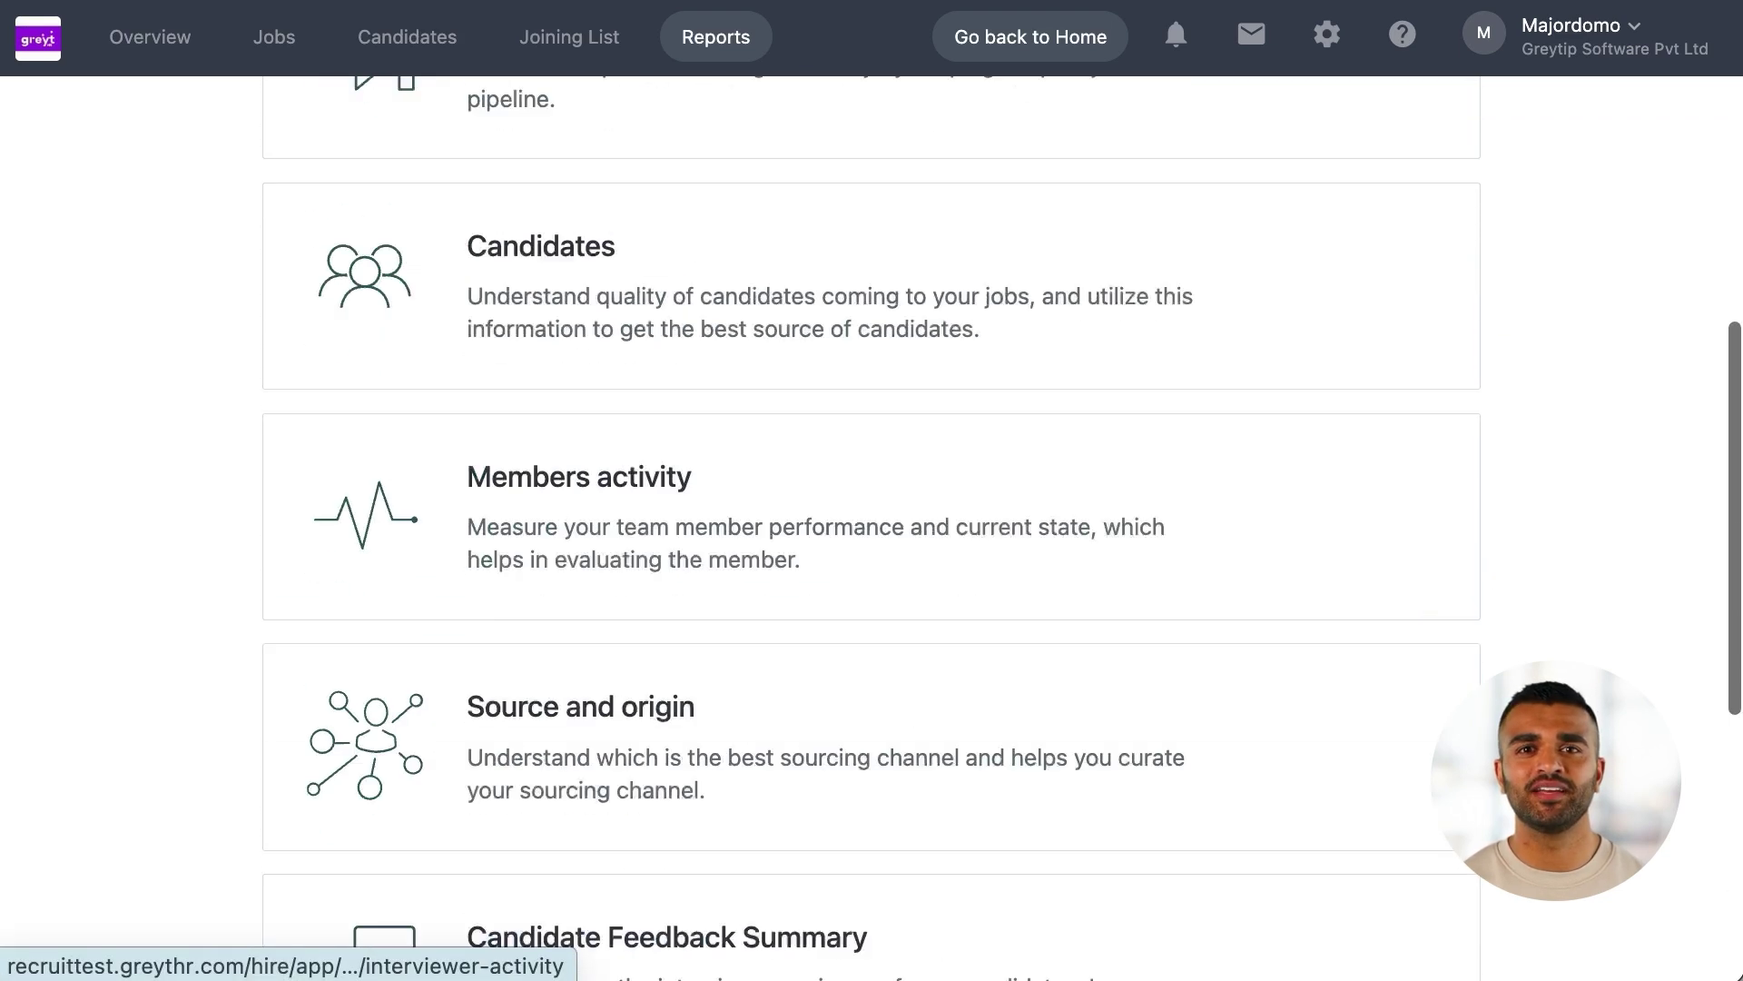